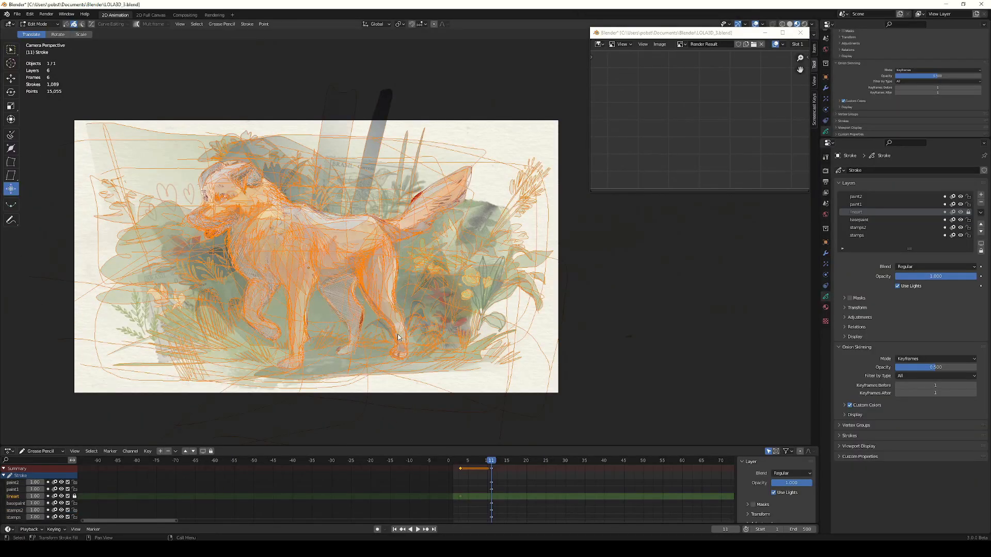
# Switch the dog drawing's strokes to point selection and examine them up close.
pyautogui.press('1')
pyautogui.scroll(10, 357, 251)
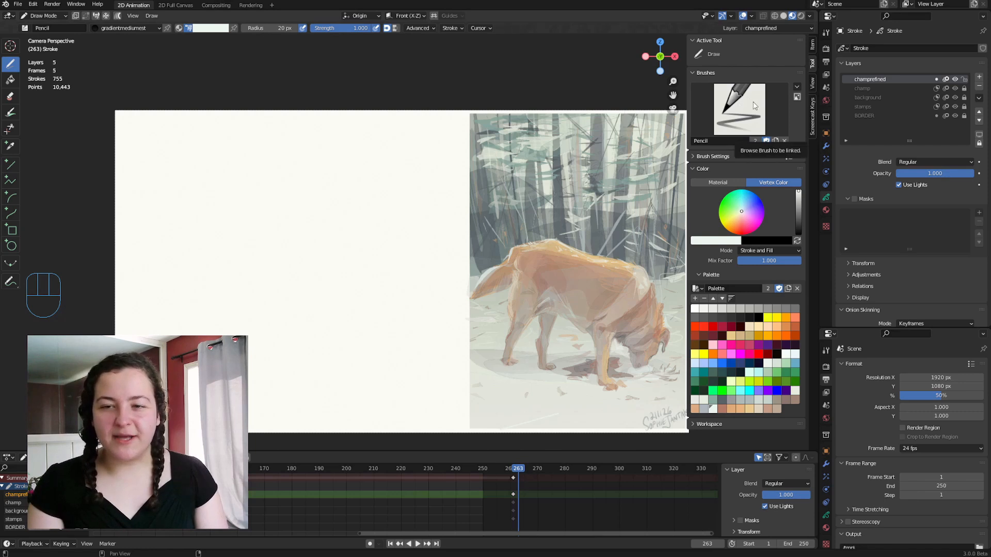
# Set the Pencil brush's post-processing Simplify value to 0.240.
pyautogui.click(690, 153)
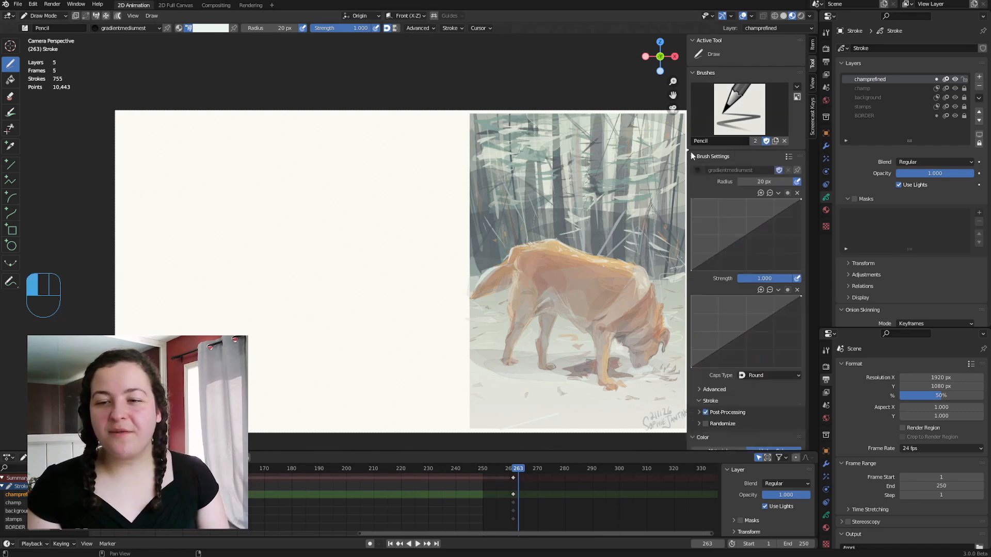
pyautogui.scroll(-3, 741, 226)
pyautogui.scroll(-2, 707, 227)
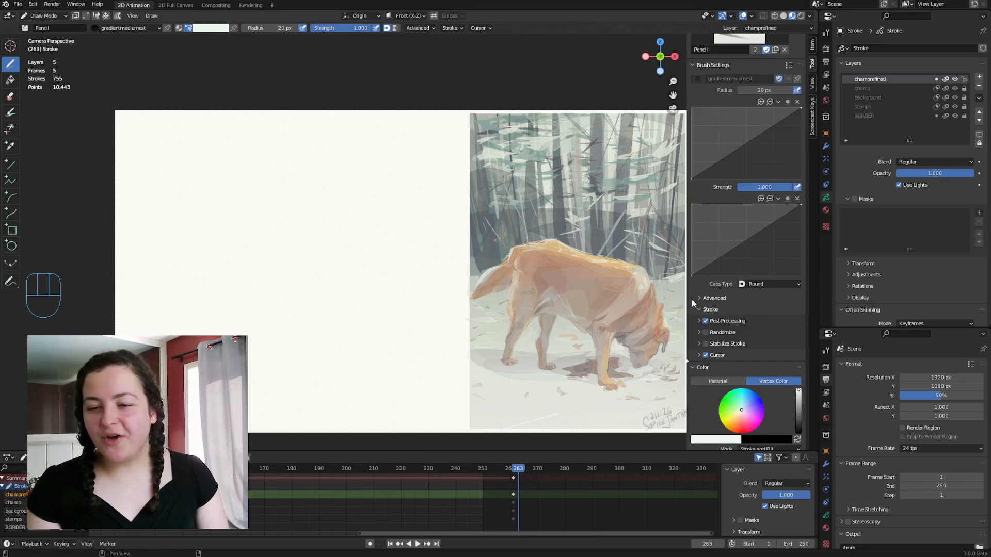
pyautogui.click(699, 320)
pyautogui.scroll(-4, 697, 318)
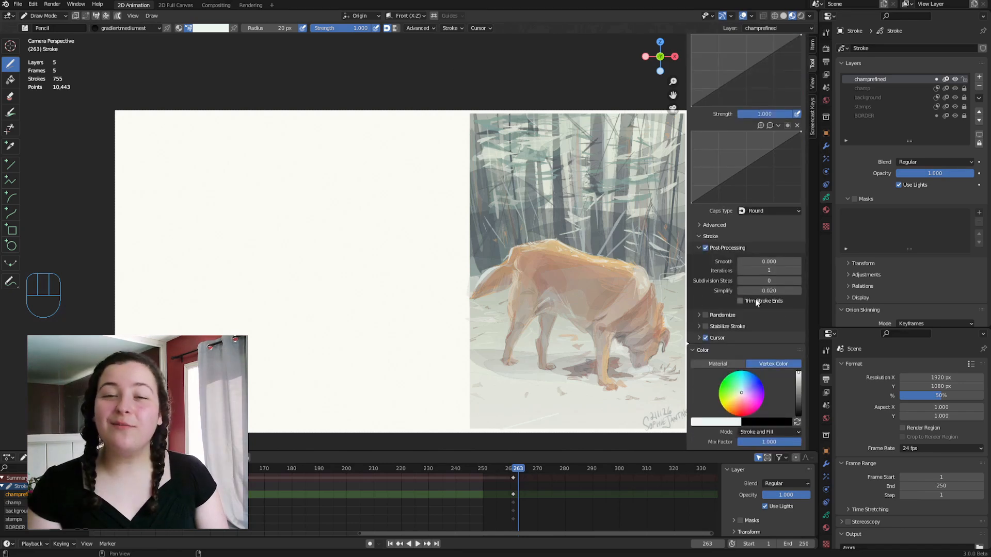
pyautogui.moveTo(769, 290); pyautogui.dragTo(789, 291)
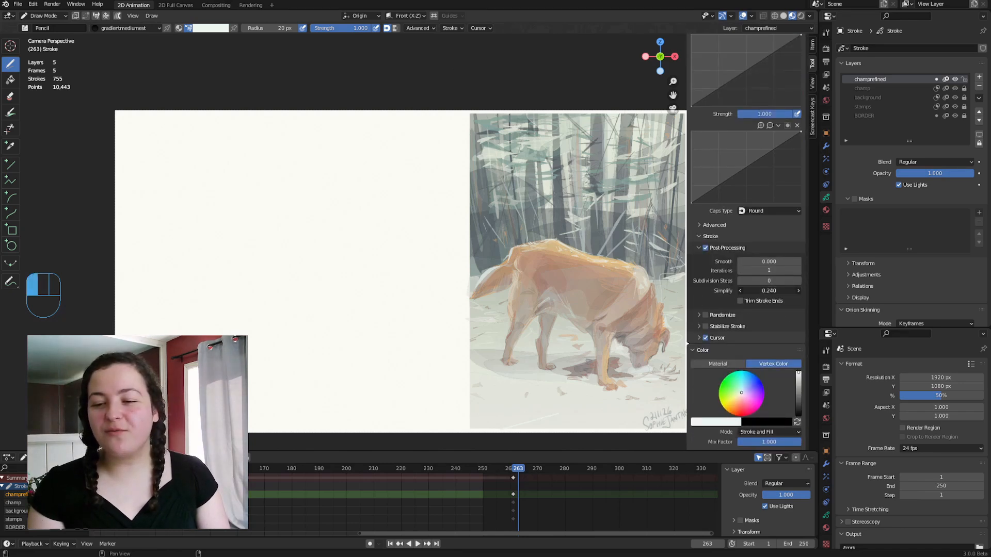
# Examine the points of the purple gradient shape in Edit Mode with point selection.
pyautogui.press('Tab')
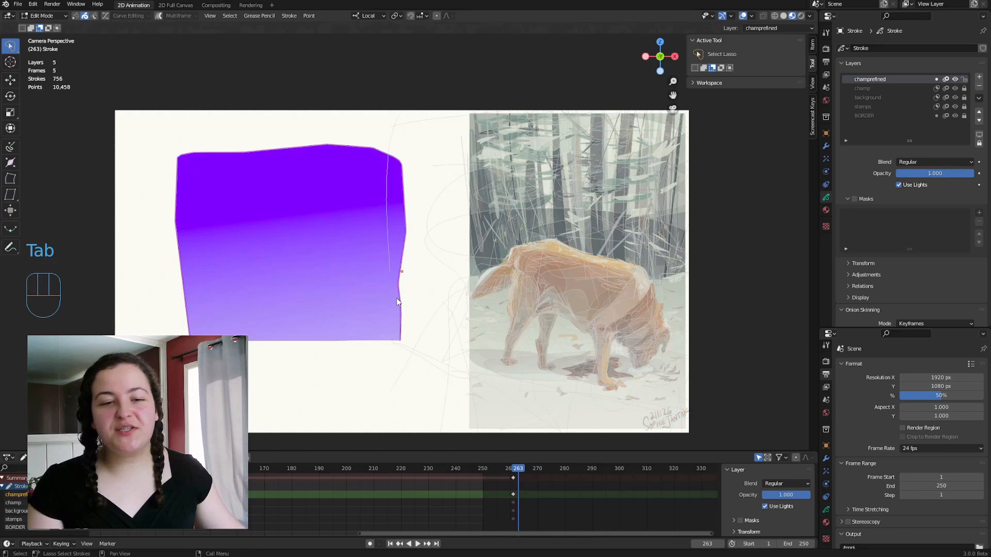
pyautogui.press('1')
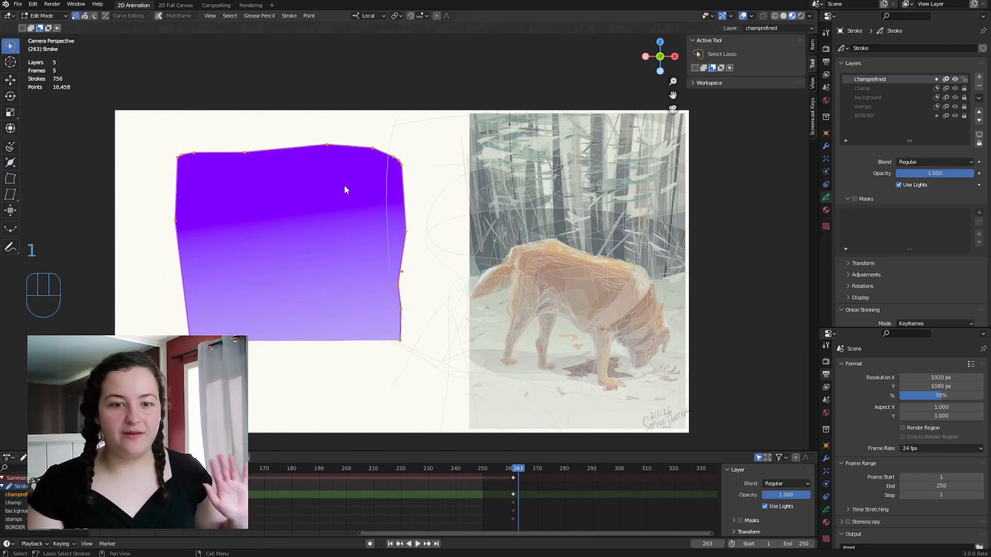
pyautogui.scroll(1, 348, 178)
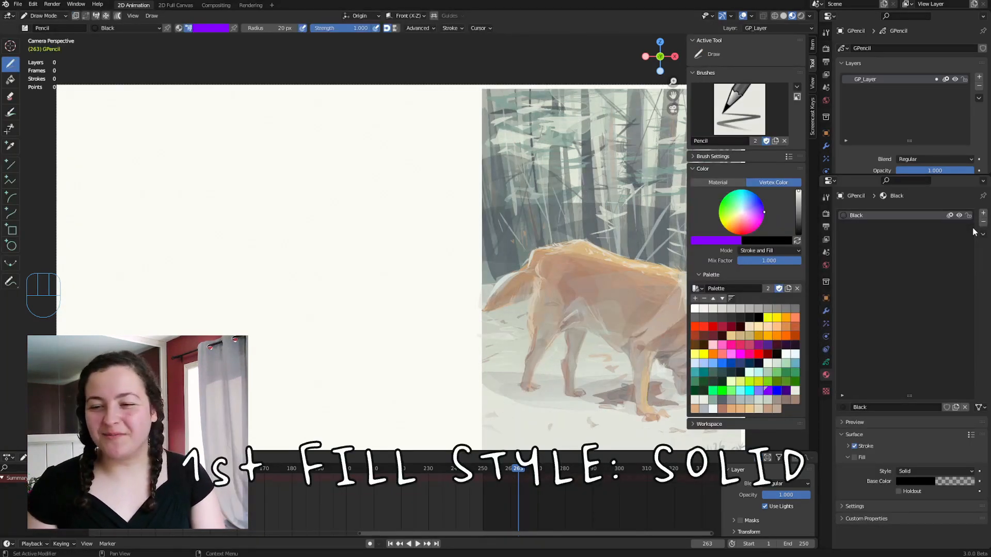
# Add a new material slot with a new material, disable its Stroke and enable a Solid Fill.
pyautogui.click(983, 213)
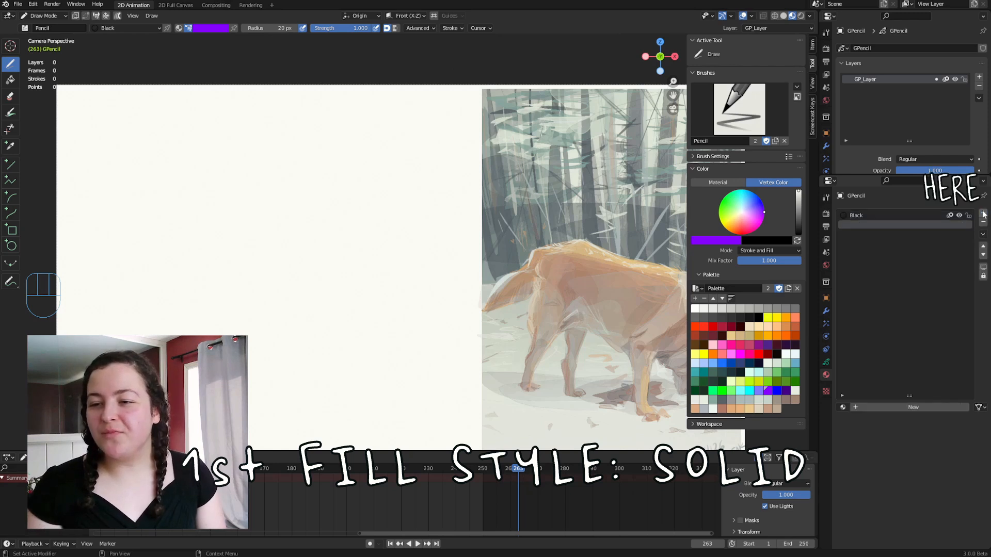
pyautogui.click(896, 407)
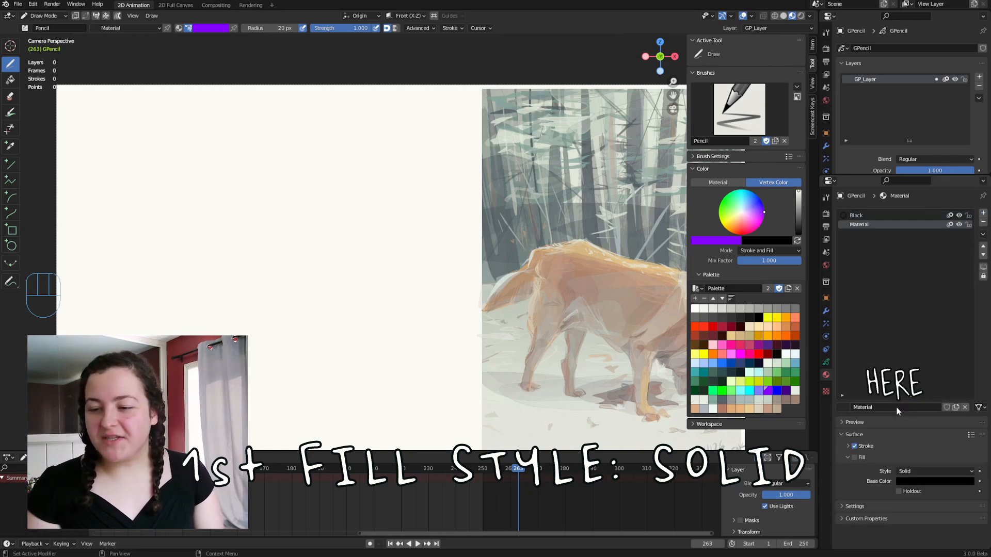
pyautogui.click(855, 446)
pyautogui.click(854, 457)
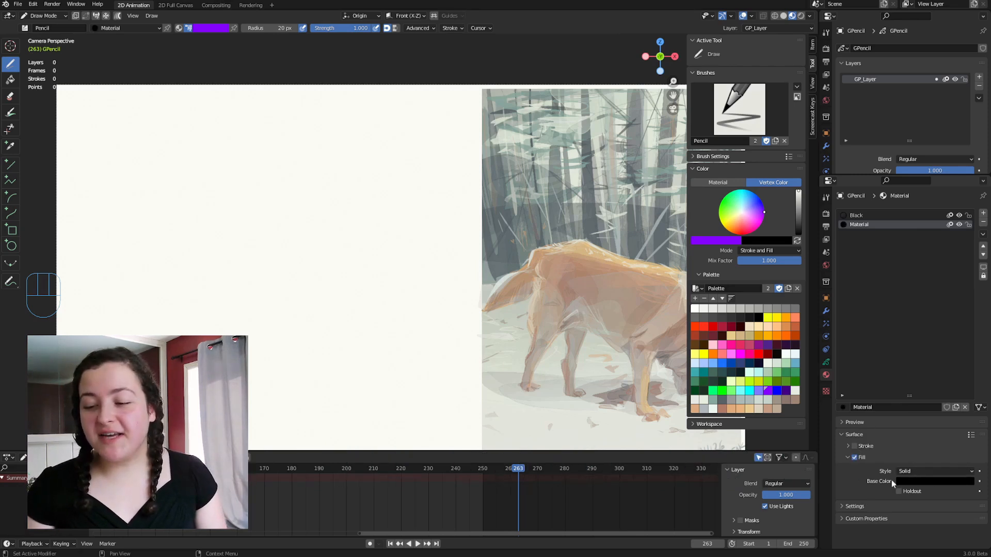
# Draw overlapping solid-filled blobs in purple, grey-green and cyan on the blank side of the canvas.
pyautogui.moveTo(204, 313)
pyautogui.mouseDown()
pyautogui.moveTo(109, 243)
pyautogui.moveTo(261, 216)
pyautogui.moveTo(260, 309)
pyautogui.mouseUp()
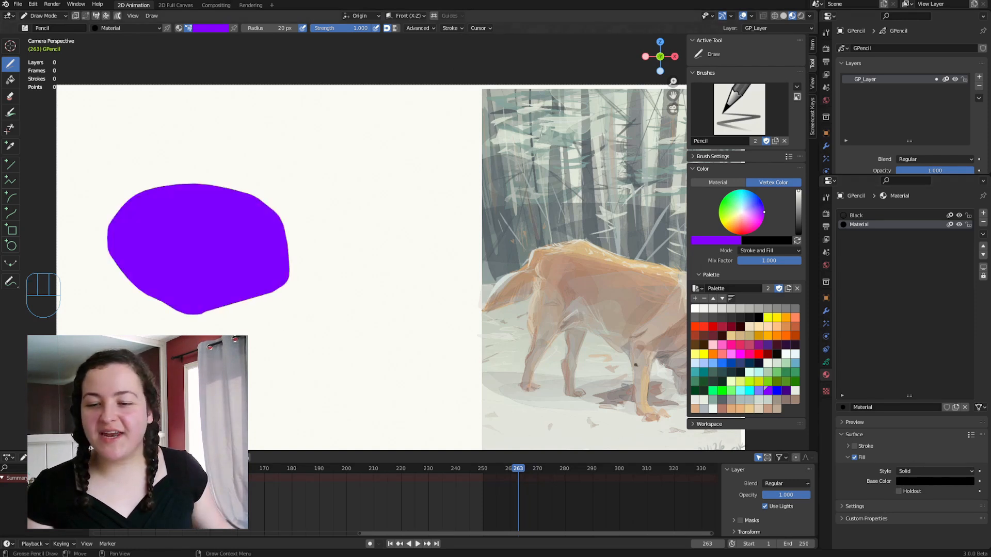
pyautogui.click(768, 399)
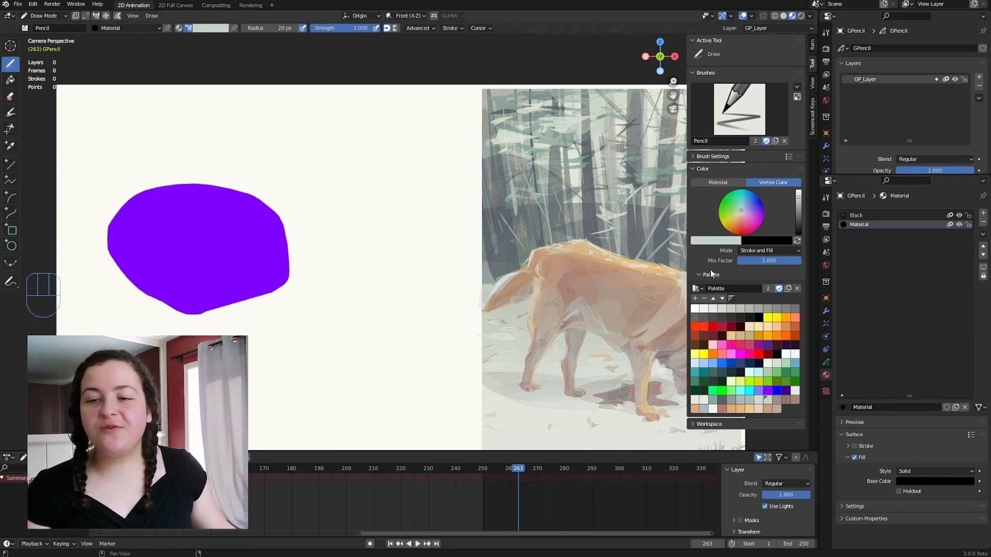
pyautogui.moveTo(320, 240)
pyautogui.mouseDown()
pyautogui.moveTo(265, 181)
pyautogui.moveTo(316, 209)
pyautogui.mouseUp()
pyautogui.click(749, 390)
pyautogui.moveTo(248, 145); pyautogui.dragTo(257, 153)
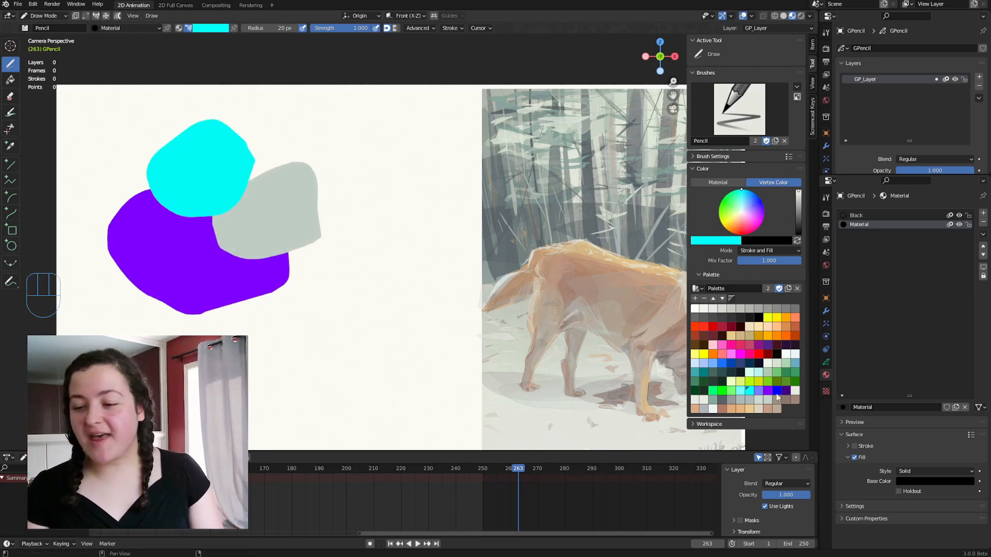
# Add a large red shape, a small red shape and a pale mint shape over the existing blobs.
pyautogui.click(911, 479)
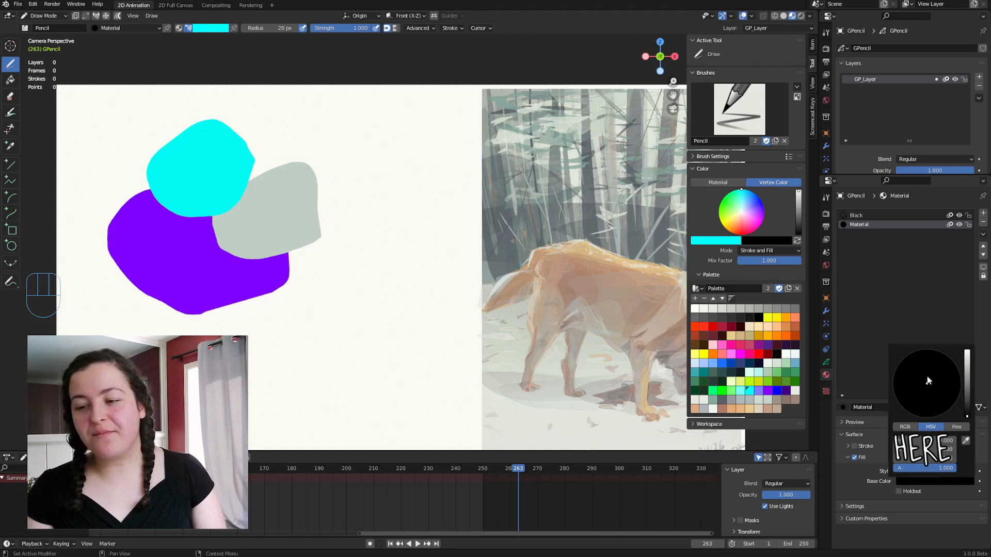
pyautogui.click(758, 354)
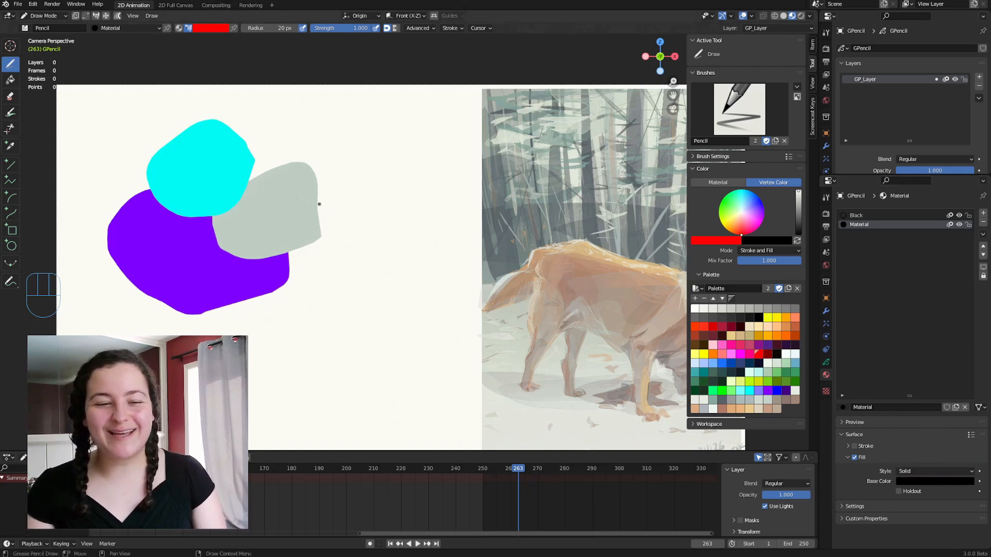
pyautogui.moveTo(235, 205)
pyautogui.mouseDown()
pyautogui.moveTo(246, 130)
pyautogui.moveTo(239, 206)
pyautogui.mouseUp()
pyautogui.moveTo(366, 247)
pyautogui.mouseDown()
pyautogui.moveTo(307, 229)
pyautogui.moveTo(380, 240)
pyautogui.mouseUp()
pyautogui.moveTo(380, 240); pyautogui.dragTo(347, 246)
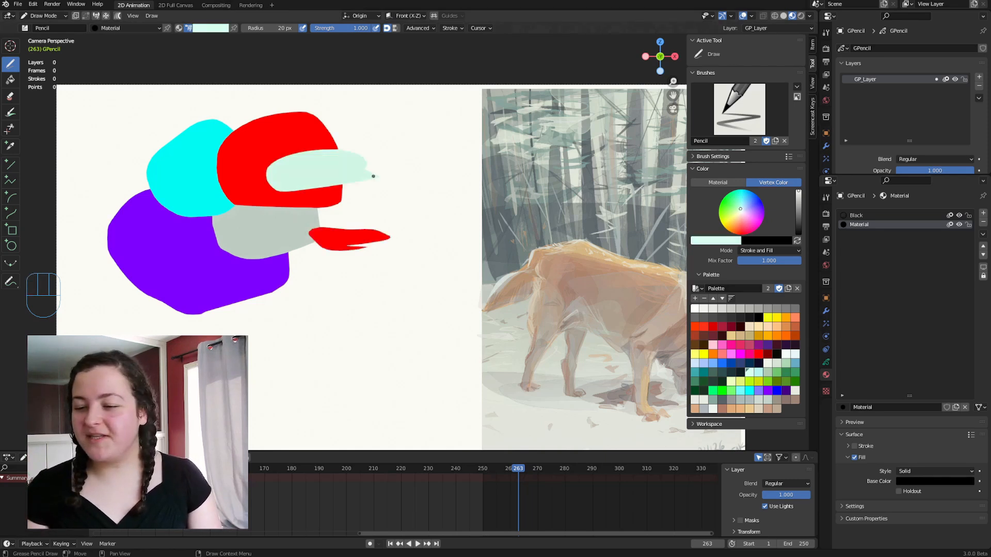
# Check the alpha value in the new material's fill base color.
pyautogui.click(951, 484)
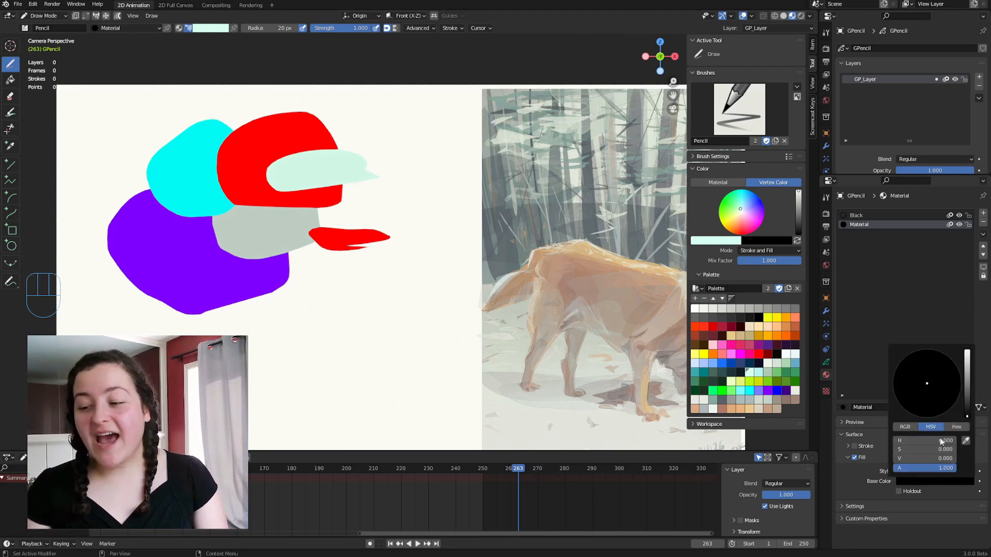
pyautogui.moveTo(946, 468)
pyautogui.mouseDown()
pyautogui.moveTo(920, 468)
pyautogui.moveTo(955, 468)
pyautogui.moveTo(917, 468)
pyautogui.moveTo(955, 468)
pyautogui.mouseUp()
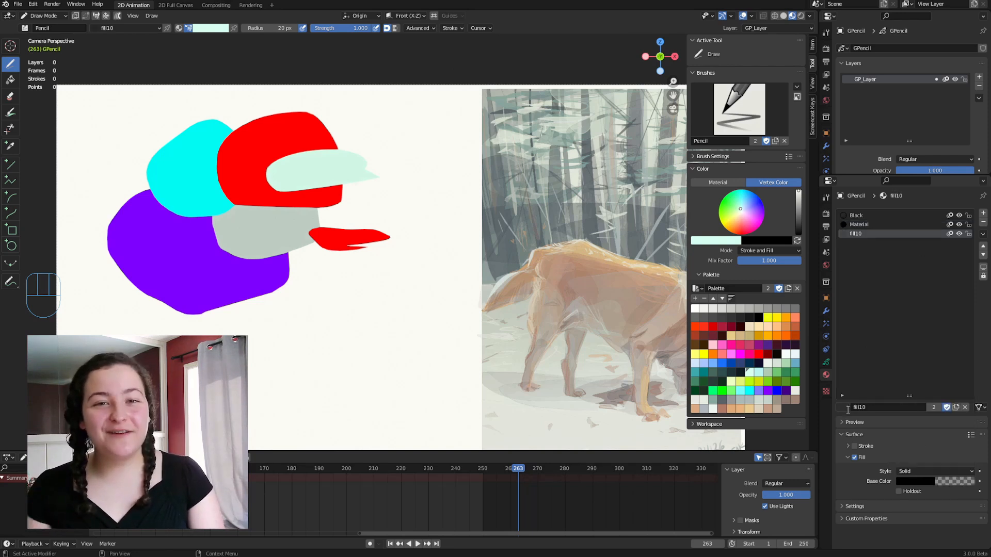
# Load the fill100, fill70 and fill80 materials in turn into the third slot, checking each one's base color alpha.
pyautogui.click(845, 408)
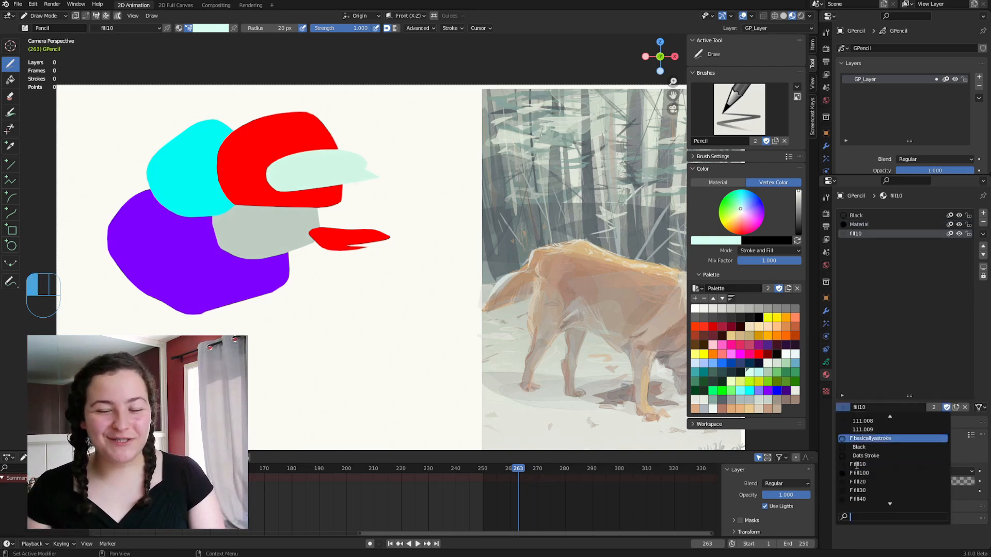
pyautogui.click(861, 473)
pyautogui.click(912, 482)
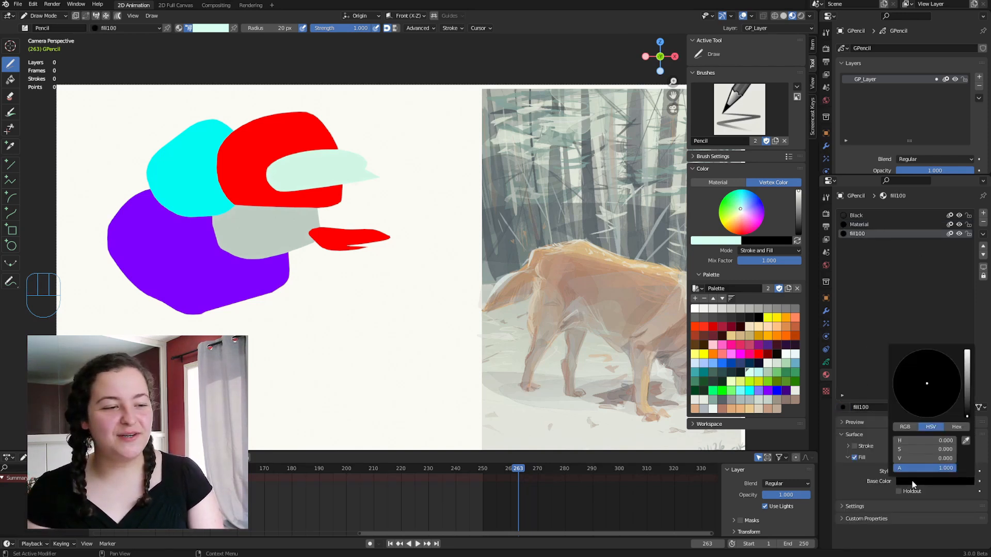
pyautogui.click(844, 406)
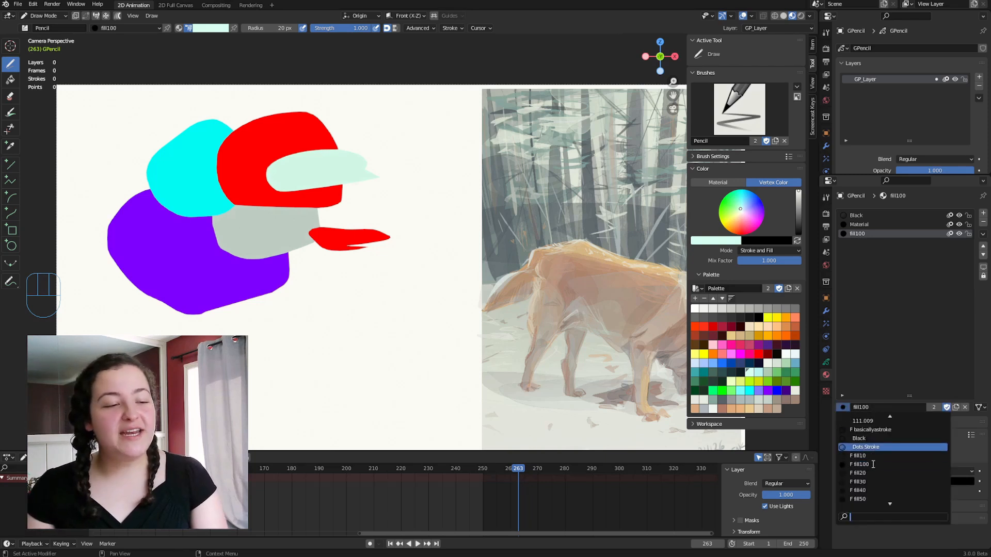
pyautogui.scroll(-3, 860, 479)
pyautogui.click(861, 473)
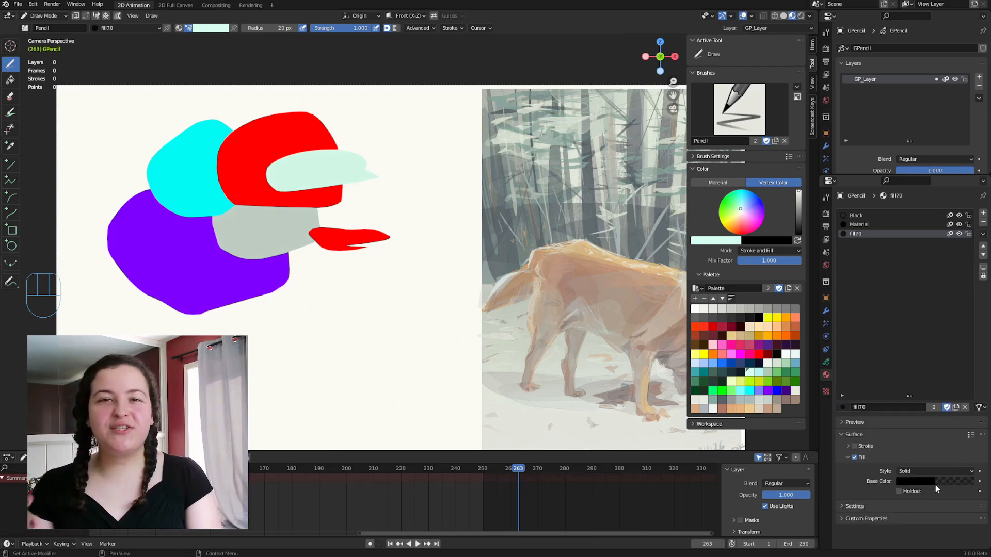
pyautogui.click(933, 484)
pyautogui.click(843, 407)
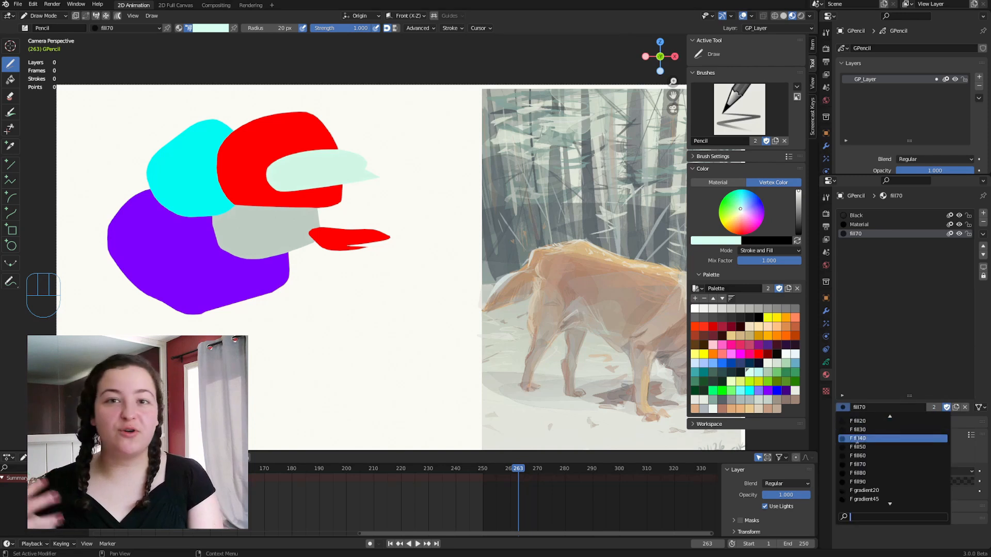
pyautogui.click(872, 474)
pyautogui.click(933, 482)
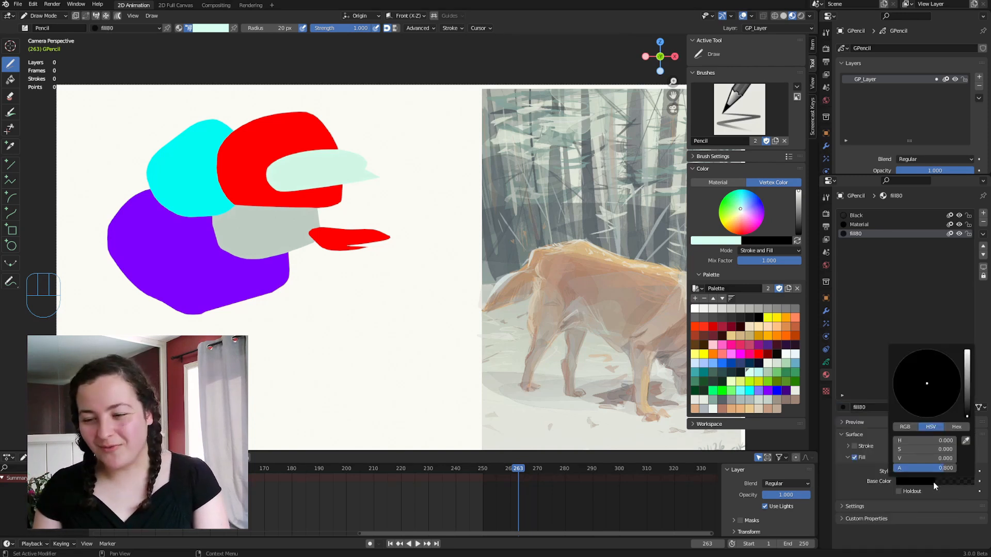
# Assign the fill90 material to the third slot and hide the viewport sidebar.
pyautogui.click(843, 408)
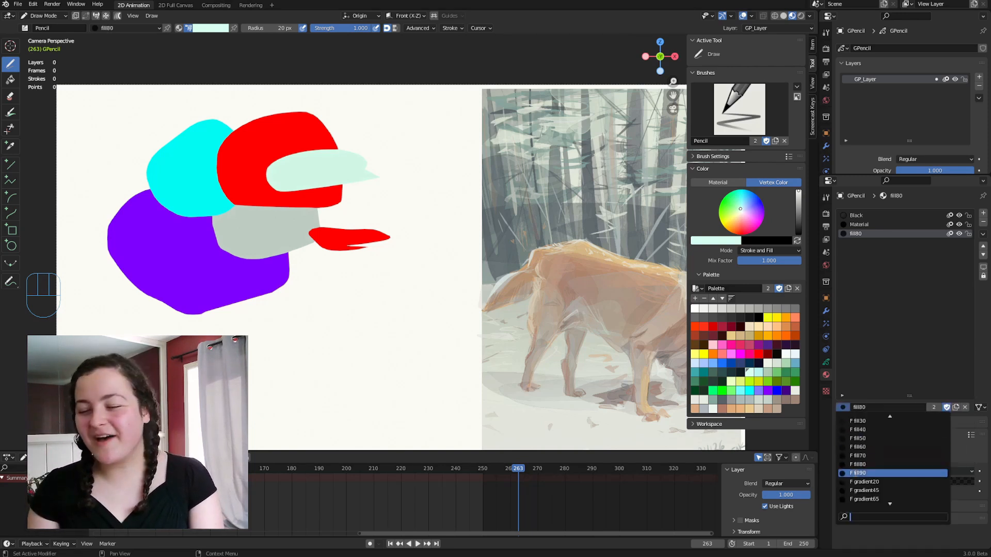
pyautogui.click(931, 474)
pyautogui.click(926, 481)
pyautogui.press('n')
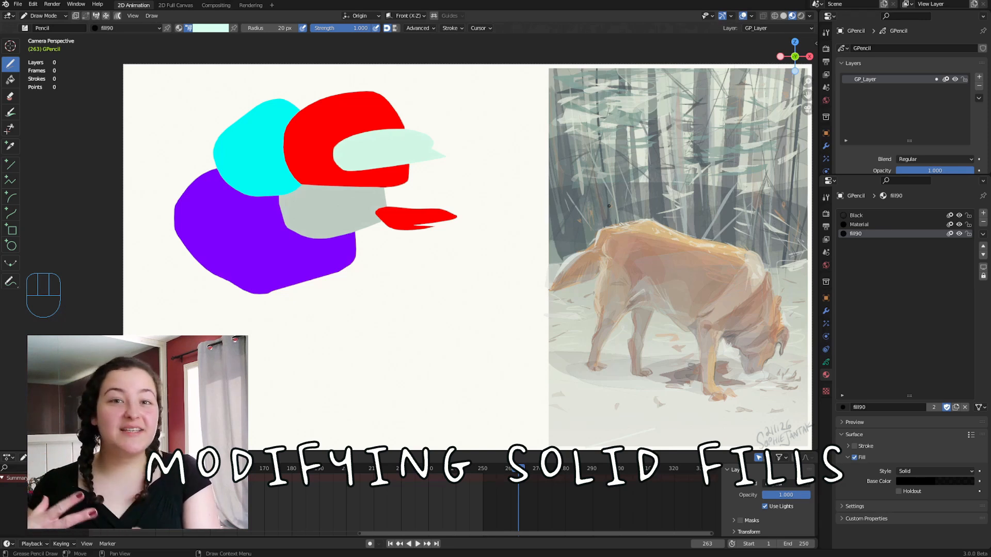
# Switch to Sculpt Mode and push the outlines of the colored shapes into new, stretched forms.
pyautogui.press('Tab')
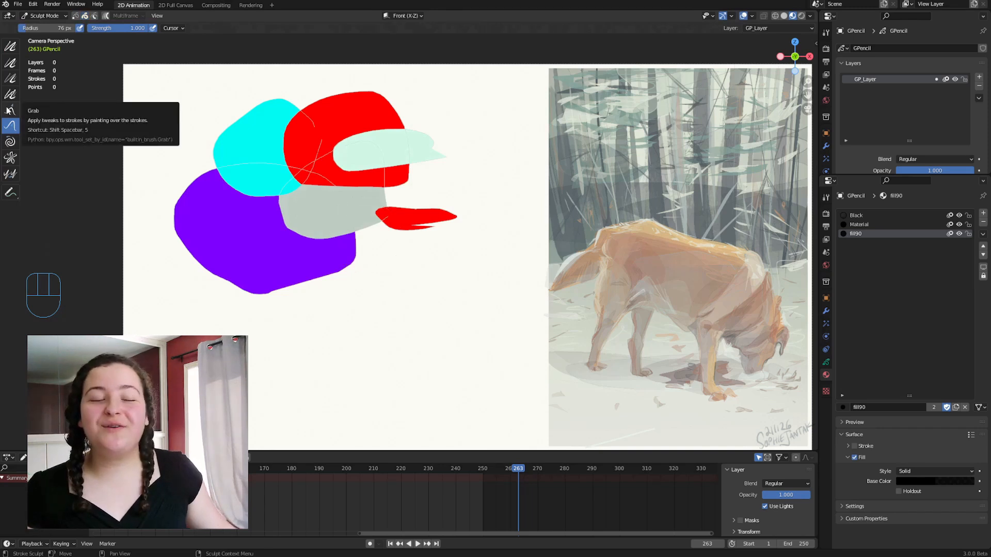
pyautogui.moveTo(318, 240); pyautogui.dragTo(313, 210)
pyautogui.moveTo(269, 189)
pyautogui.mouseDown()
pyautogui.moveTo(168, 156)
pyautogui.moveTo(205, 126)
pyautogui.moveTo(325, 123)
pyautogui.moveTo(433, 138)
pyautogui.moveTo(299, 110)
pyautogui.moveTo(310, 137)
pyautogui.moveTo(471, 186)
pyautogui.mouseUp()
pyautogui.moveTo(471, 187); pyautogui.dragTo(421, 170)
pyautogui.moveTo(496, 164)
pyautogui.keyDown('shift'); pyautogui.mouseDown()
pyautogui.moveTo(498, 184)
pyautogui.moveTo(401, 90)
pyautogui.moveTo(265, 111)
pyautogui.moveTo(398, 92)
pyautogui.moveTo(386, 83)
pyautogui.moveTo(376, 84)
pyautogui.moveTo(449, 142)
pyautogui.moveTo(378, 109)
pyautogui.moveTo(261, 111)
pyautogui.mouseUp(); pyautogui.keyUp('shift')
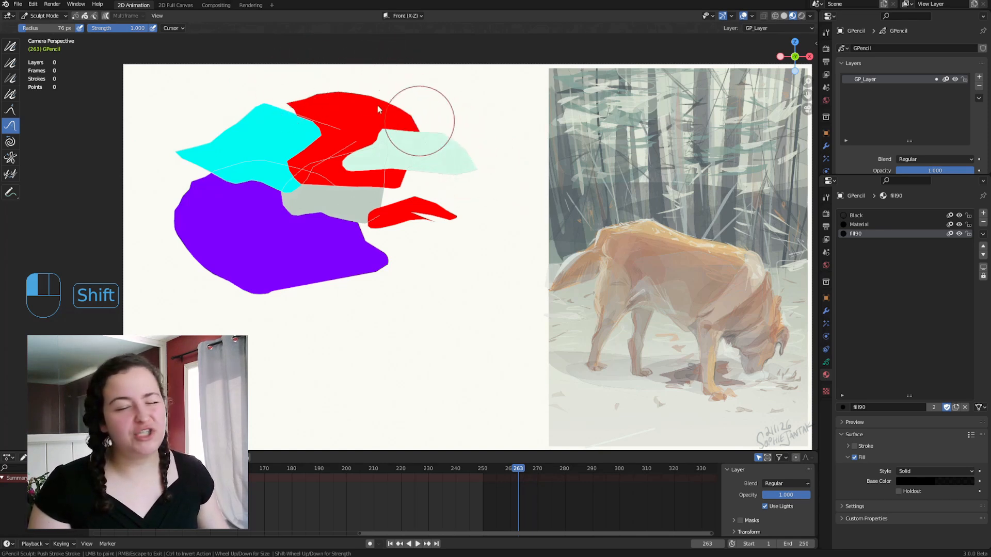
# Switch to Vertex Paint and tint the filled shapes with the Draw brush using several palette colors, ending on yellow.
pyautogui.press('Tab')
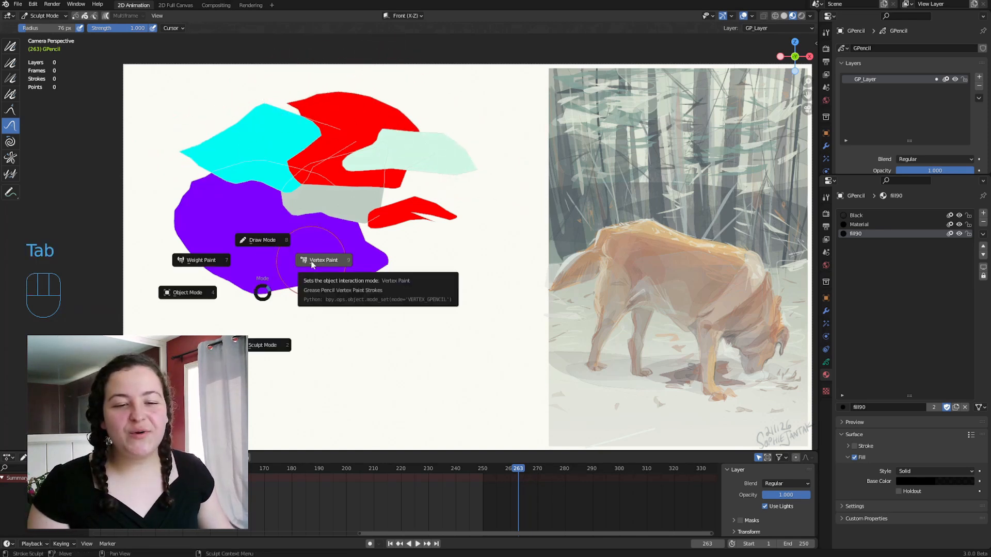
pyautogui.click(312, 264)
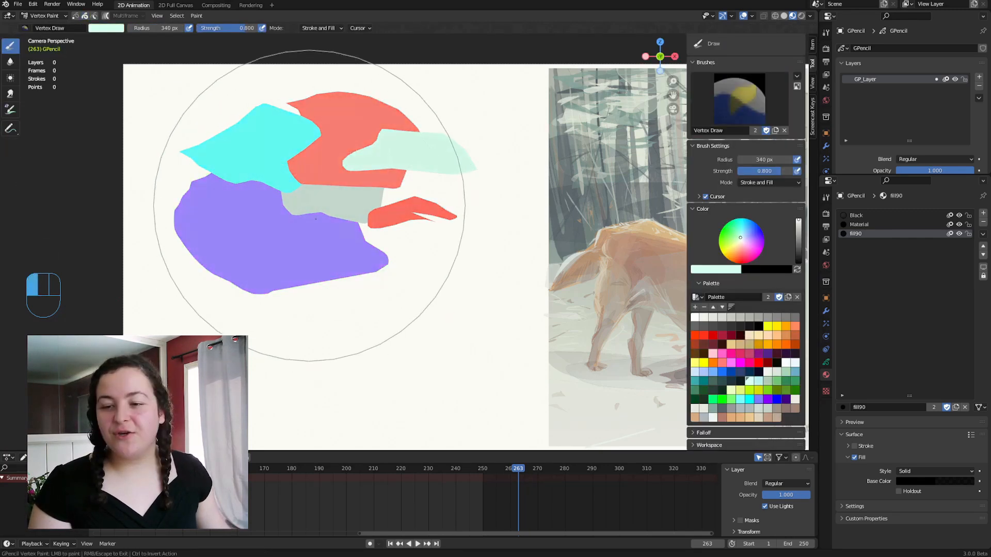
pyautogui.moveTo(313, 206); pyautogui.dragTo(322, 207)
pyautogui.click(785, 344)
pyautogui.moveTo(418, 263)
pyautogui.mouseDown()
pyautogui.moveTo(382, 211)
pyautogui.moveTo(177, 170)
pyautogui.moveTo(376, 218)
pyautogui.mouseUp()
pyautogui.click(785, 326)
pyautogui.click(758, 318)
pyautogui.click(694, 363)
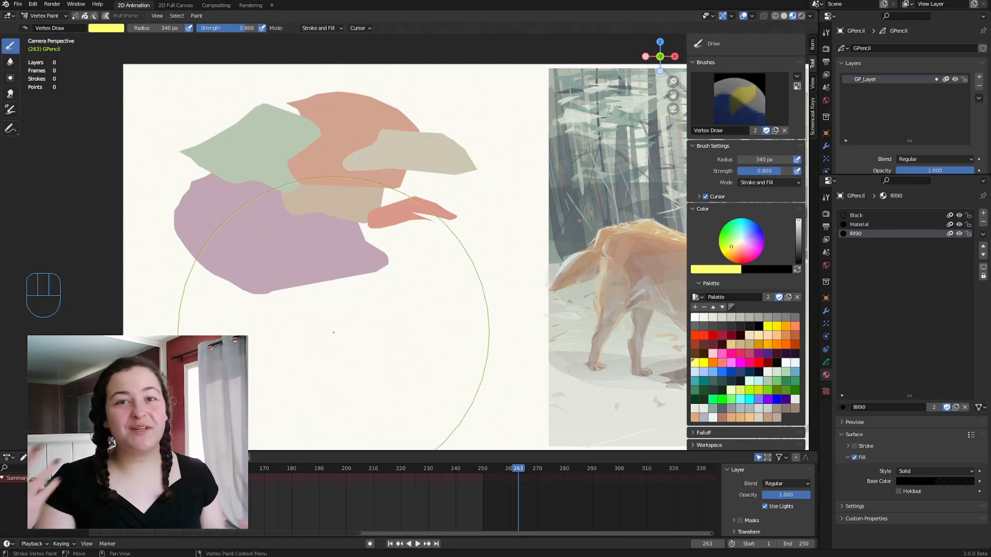
# Enter Edit Mode with stroke selection and select individual fills, ending with the beige shape overlapping the orange one.
pyautogui.press('Tab')
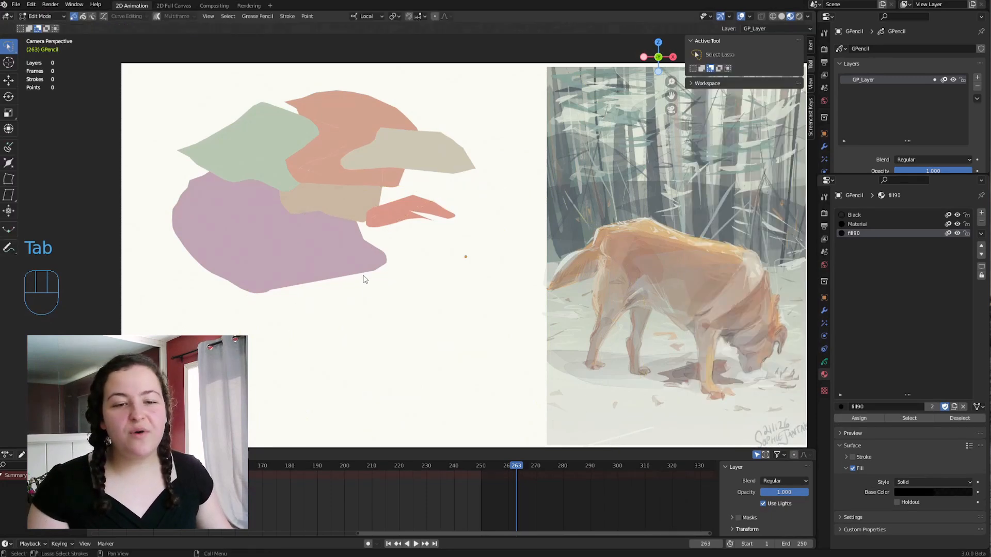
pyautogui.press('2')
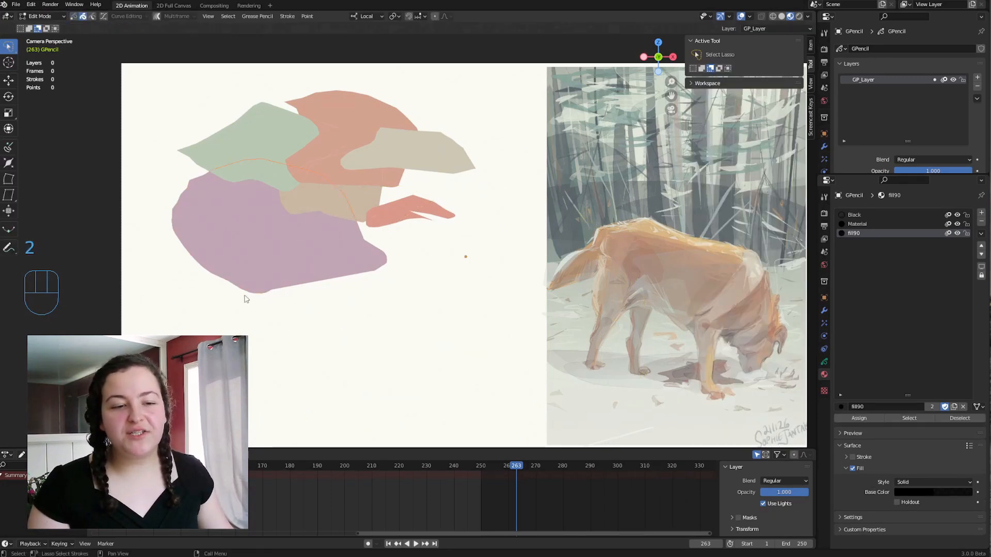
pyautogui.scroll(3, 216, 286)
pyautogui.moveTo(295, 309); pyautogui.dragTo(380, 313, button='middle')
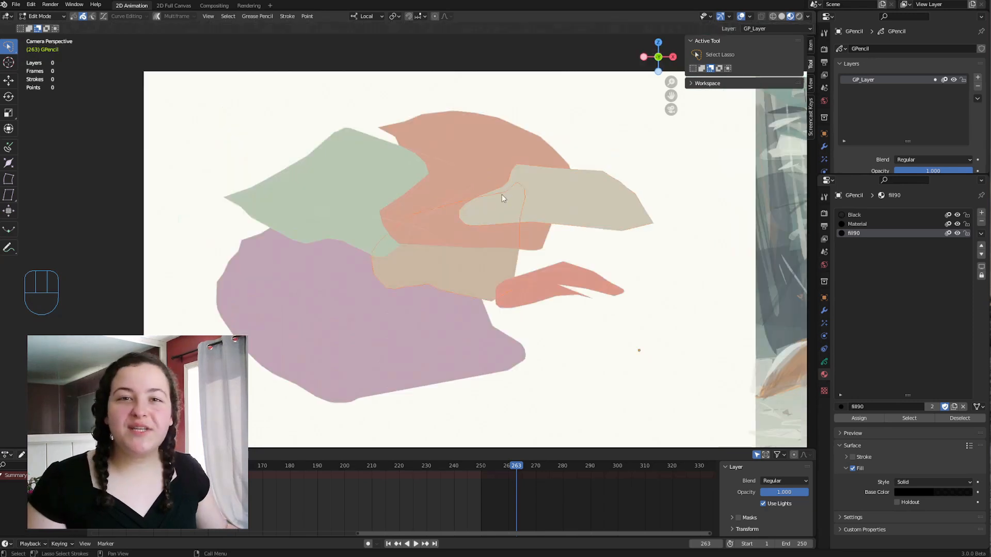
pyautogui.click(448, 186)
pyautogui.click(445, 154)
pyautogui.click(504, 124)
pyautogui.click(521, 165)
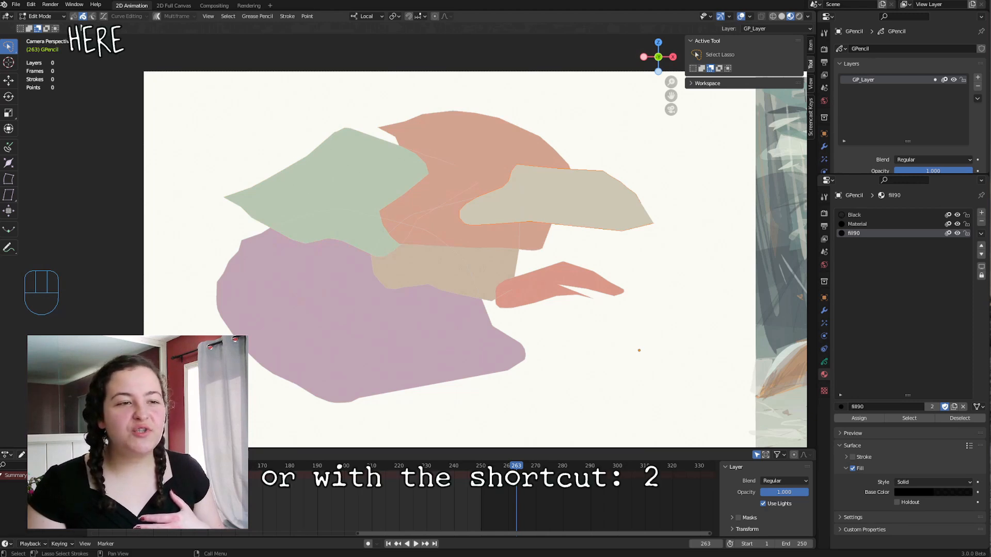
# Select the tan fill as a stroke, switch to point selection with everything selected, and pick a single point on the tan fill's lower edge.
pyautogui.click(436, 289)
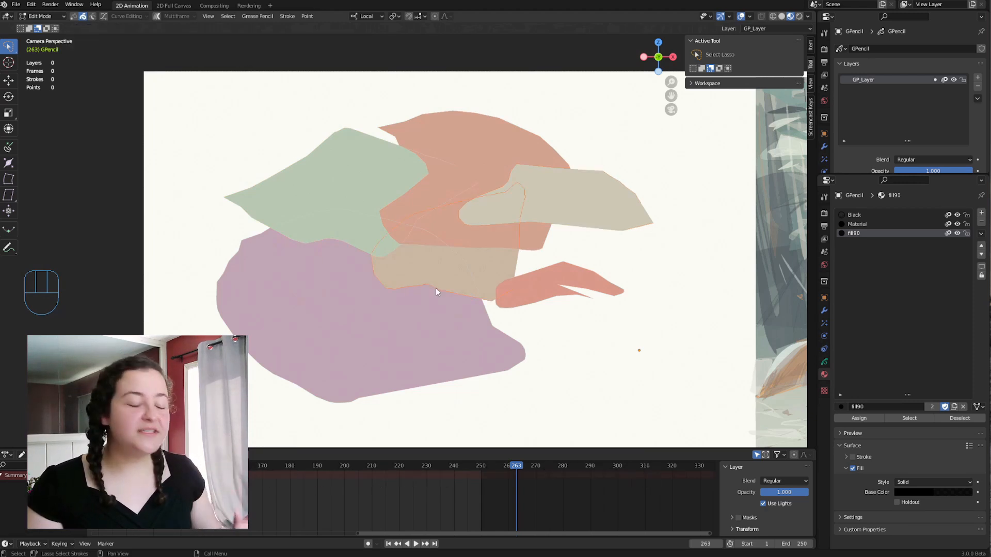
pyautogui.press('1')
pyautogui.press('a')
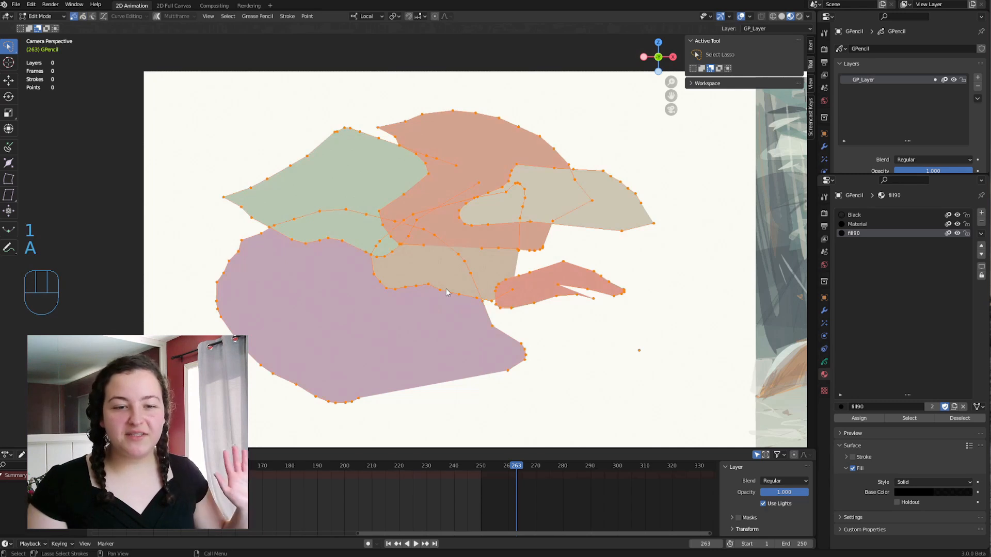
pyautogui.scroll(1, 432, 193)
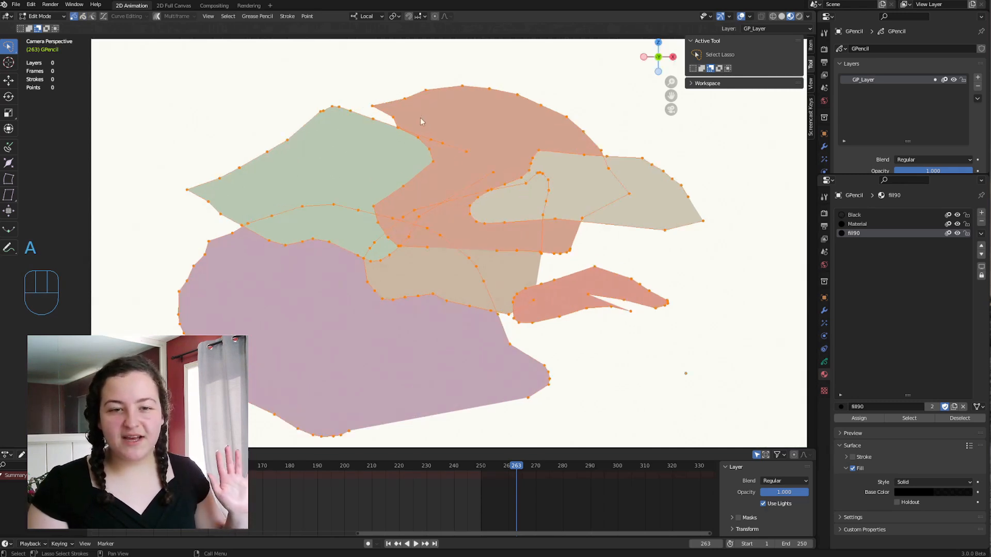
pyautogui.click(567, 156)
pyautogui.press('a')
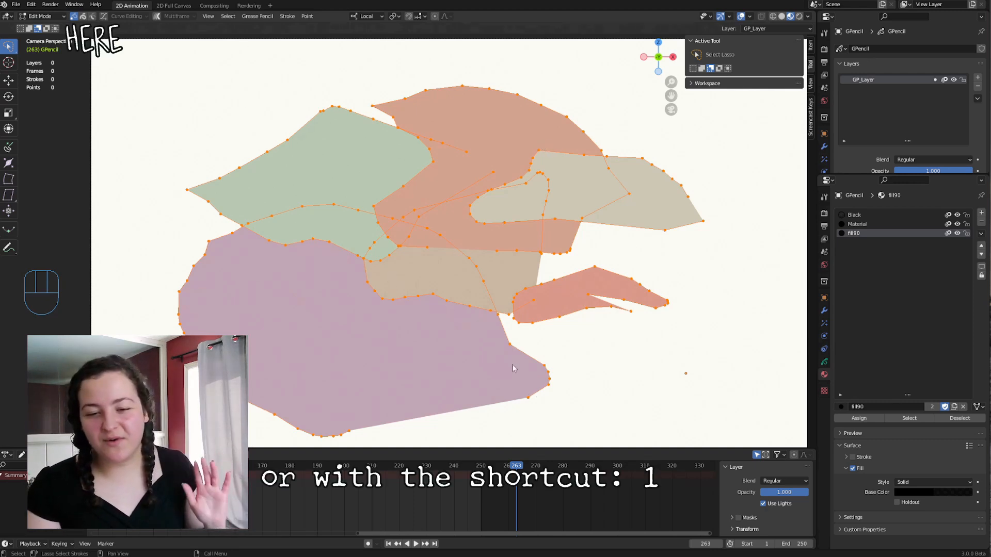
pyautogui.press('a')
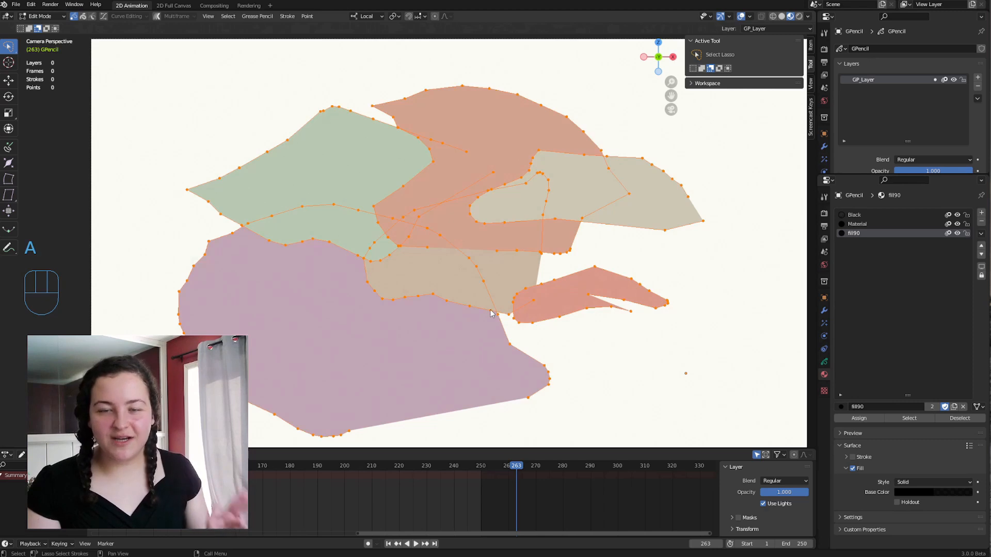
pyautogui.click(491, 313)
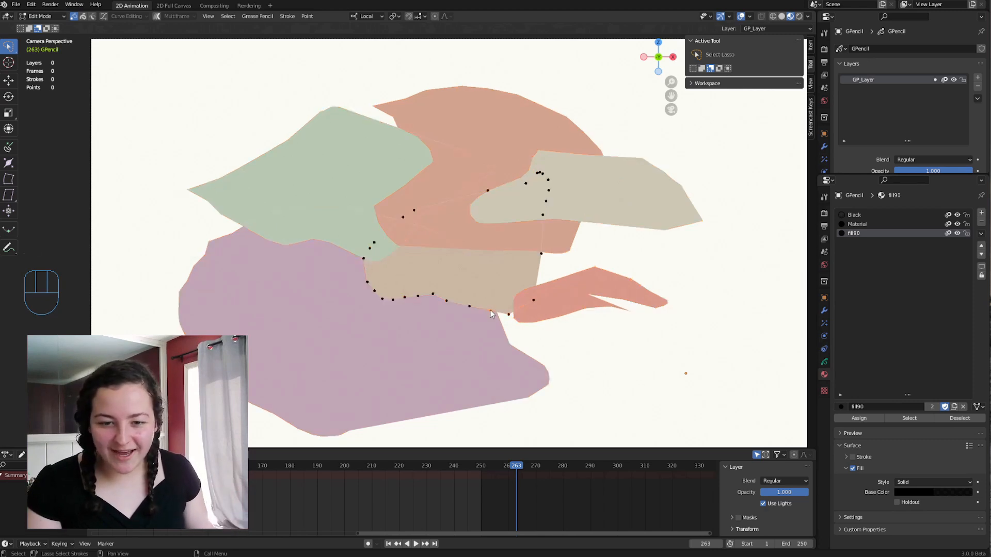
# Use stroke selection to show the whole tan stroke, select every stroke, and return to point selection.
pyautogui.press('2')
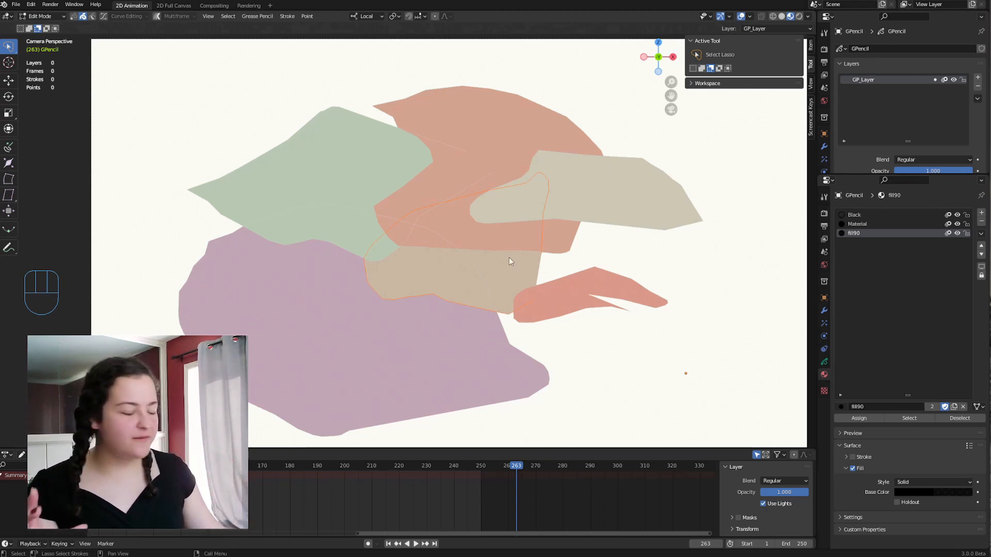
pyautogui.press('a')
pyautogui.press('1')
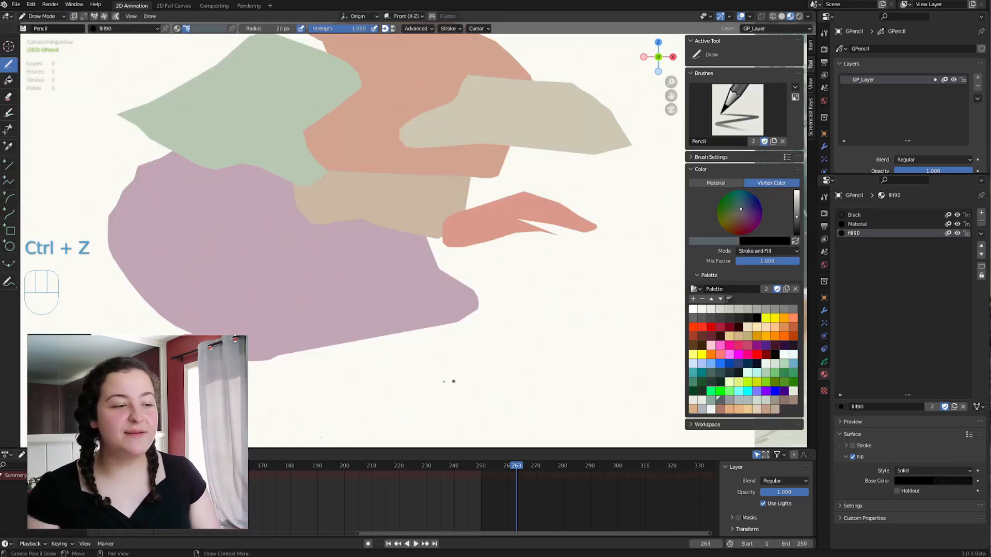
# Draw a four-sided dark gray fill overlapping the purple and coral shapes and enter Edit Mode.
pyautogui.moveTo(440, 388)
pyautogui.mouseDown()
pyautogui.moveTo(425, 230)
pyautogui.moveTo(614, 279)
pyautogui.moveTo(614, 408)
pyautogui.mouseUp()
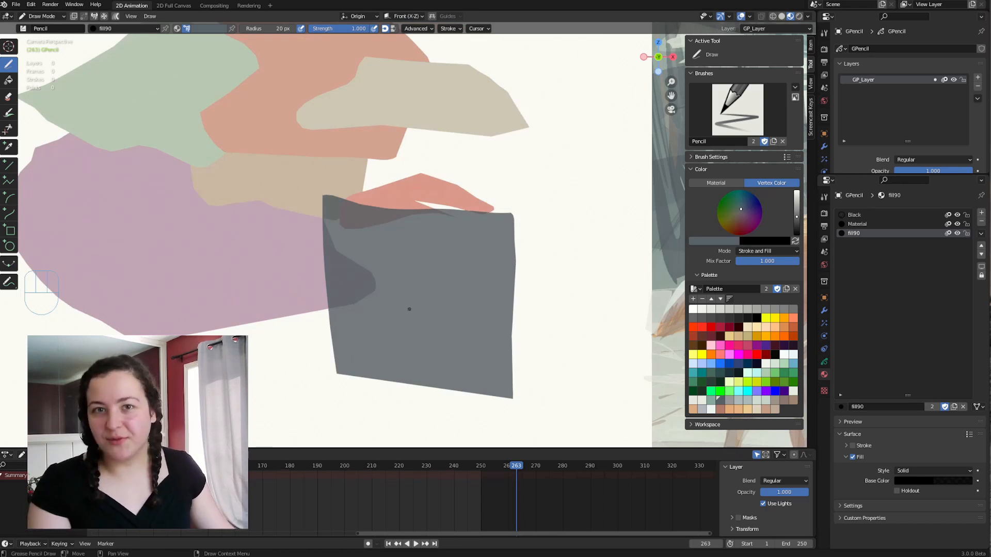
pyautogui.press('Tab')
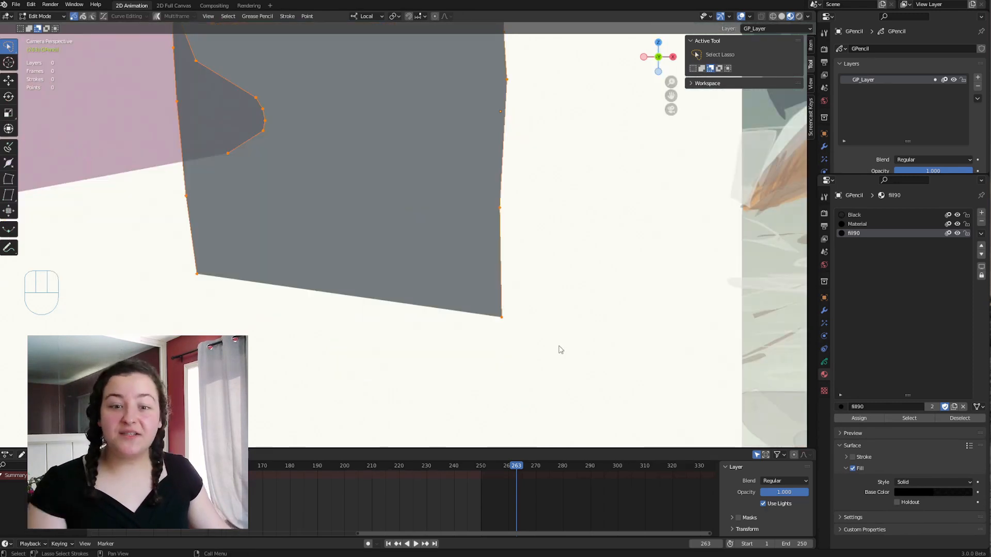
# Probe the gray shape's lower edge for points, picking the corner points at both of its ends.
pyautogui.click(402, 293)
pyautogui.click(229, 290)
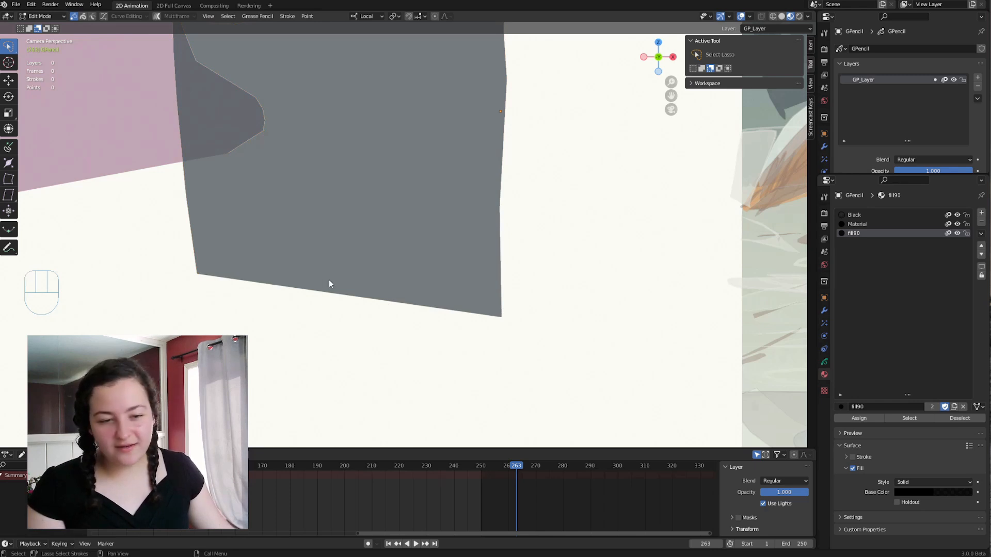
pyautogui.click(414, 297)
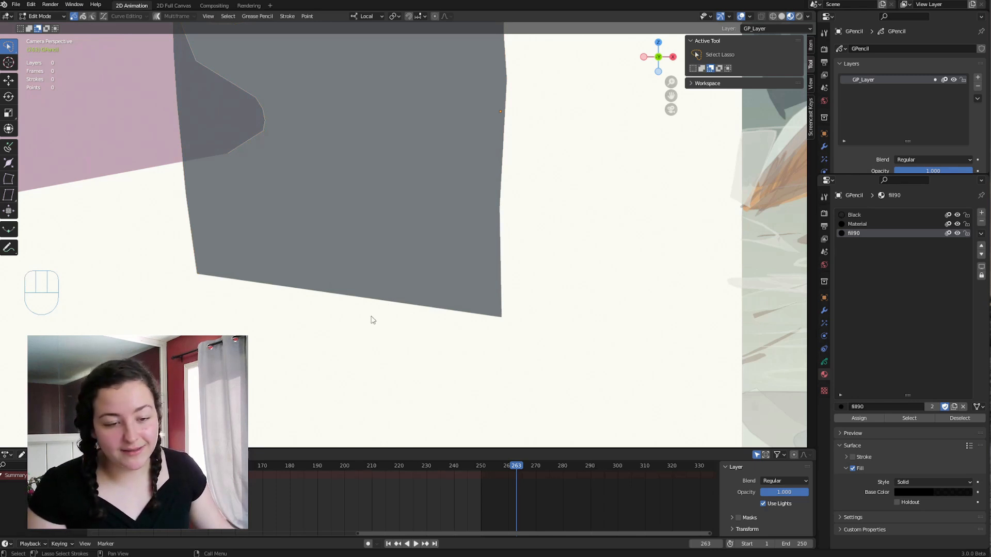
pyautogui.click(196, 274)
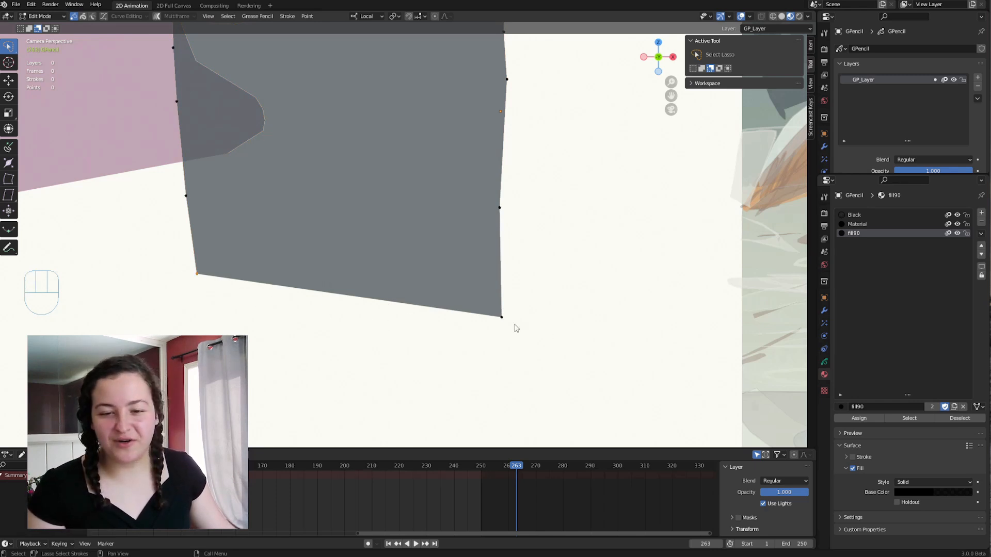
pyautogui.click(511, 319)
# Close the gray stroke so points are generated along its lower edge, and compare point and stroke selection on it.
pyautogui.scroll(-4, 298, 243)
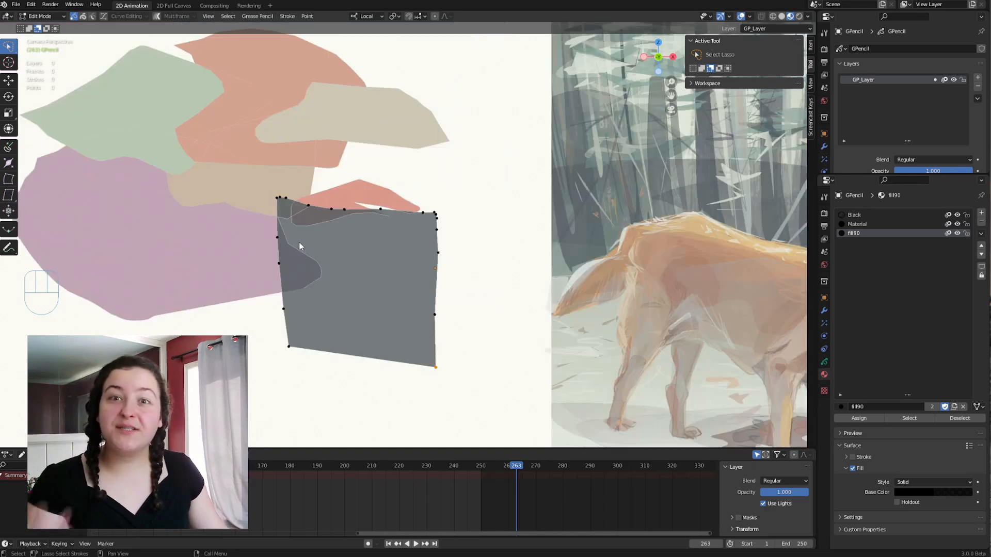
pyautogui.moveTo(228, 319); pyautogui.dragTo(325, 324, button='middle')
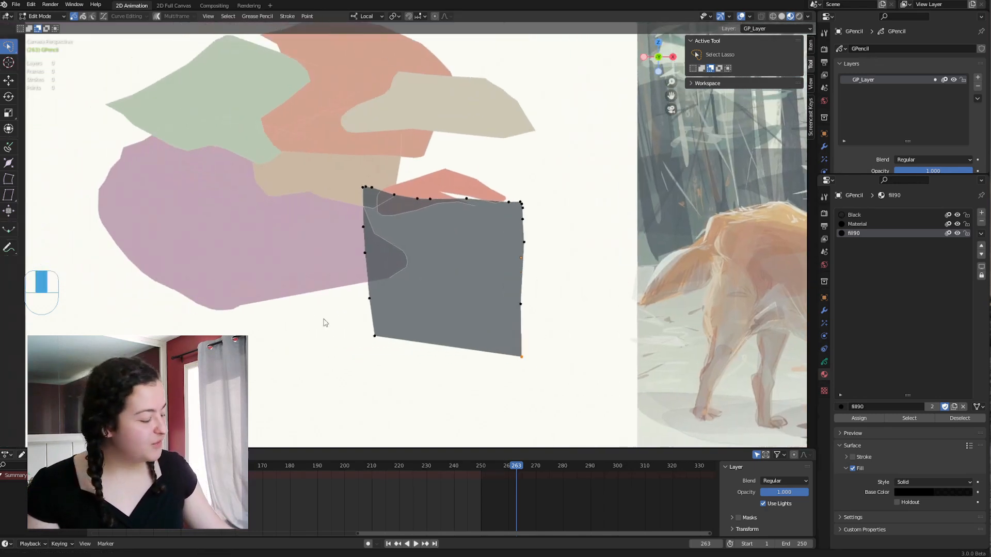
pyautogui.moveTo(510, 343); pyautogui.dragTo(503, 350, button='middle')
pyautogui.press('f')
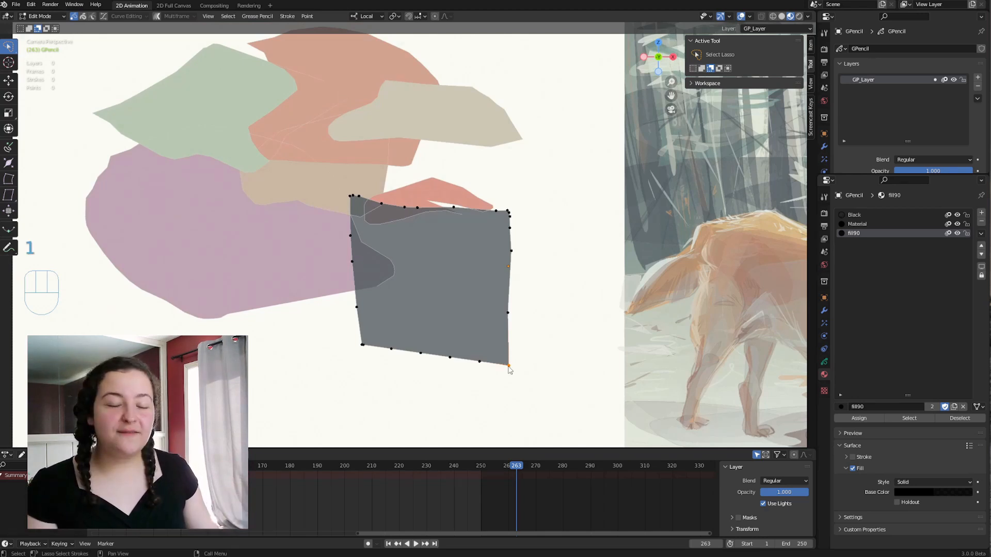
pyautogui.press('2')
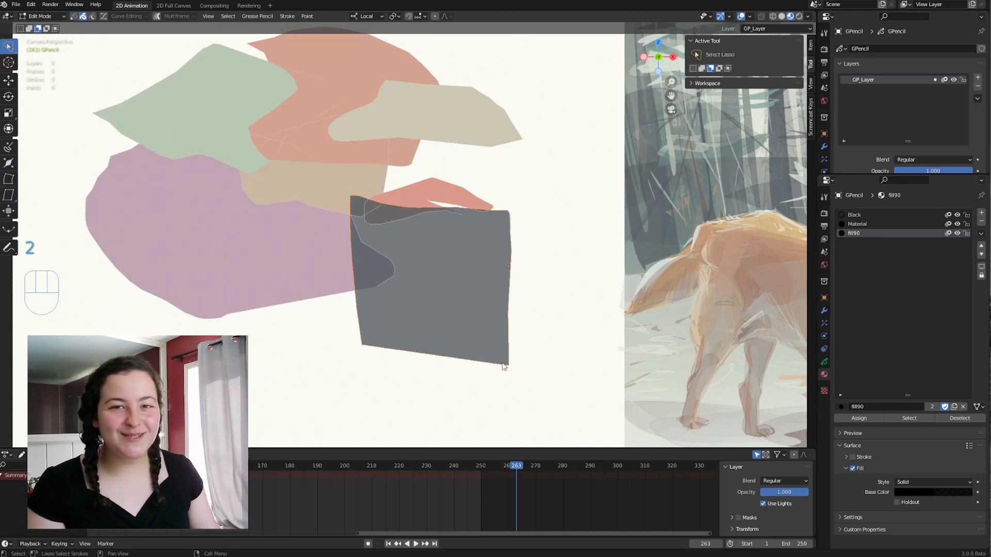
pyautogui.press('1')
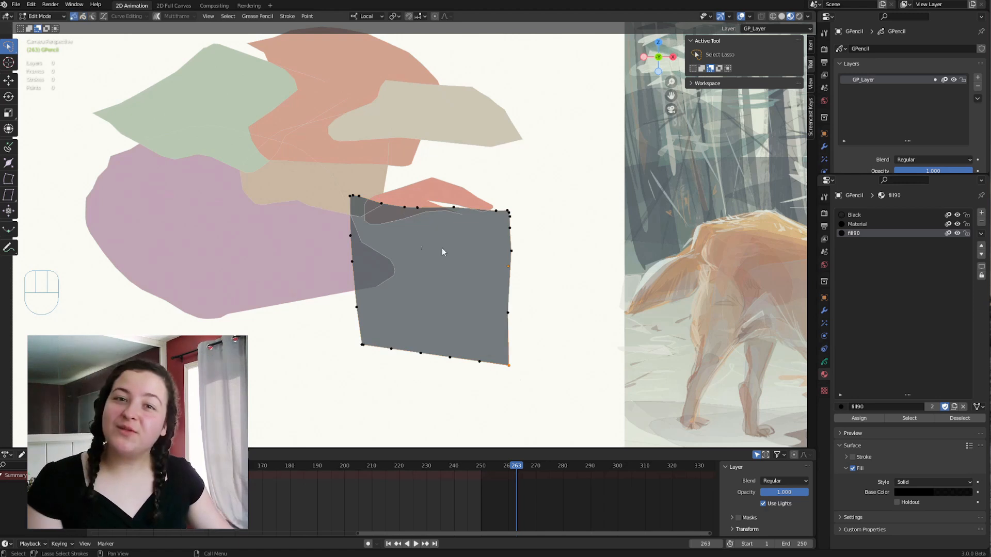
pyautogui.press('2')
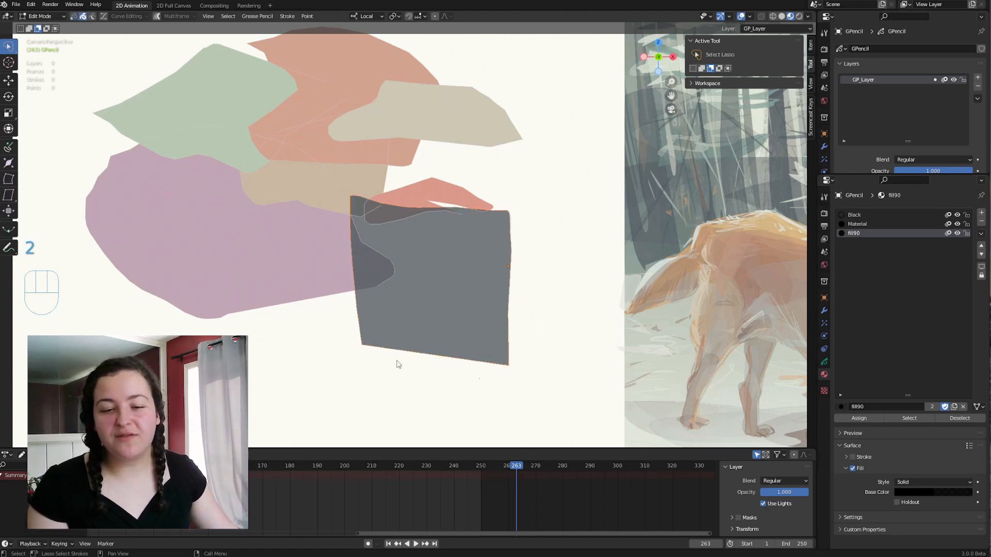
# Switch to Sculpt Mode and push the gray shape's lower edge inward and its lower corners outward with the Push brush.
pyautogui.press('Tab')
pyautogui.click(423, 397)
pyautogui.moveTo(420, 394); pyautogui.dragTo(418, 326)
pyautogui.moveTo(430, 354); pyautogui.dragTo(477, 344)
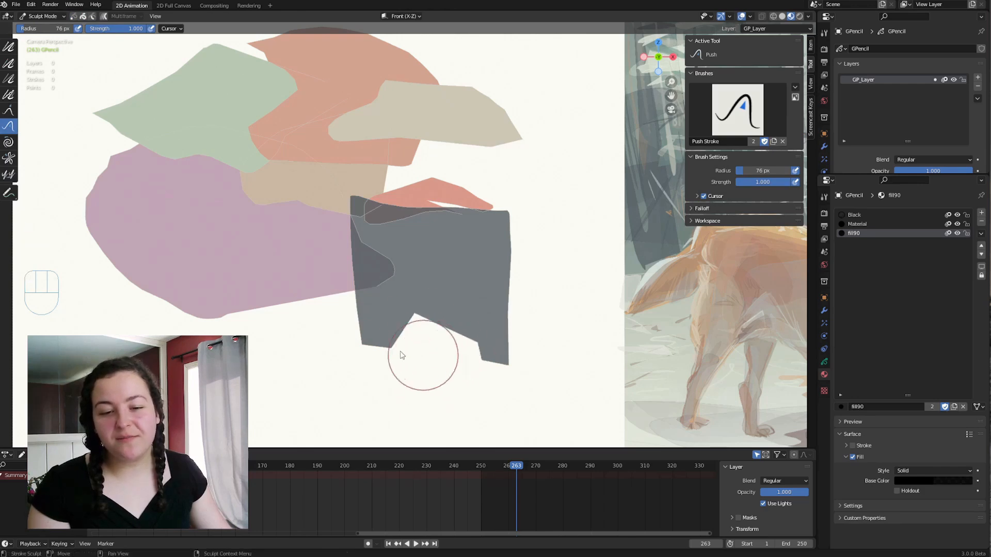
pyautogui.moveTo(407, 354); pyautogui.dragTo(383, 352)
# Select the whole gray shape with stroke selection in Edit Mode and push its side out over the purple fill in Sculpt Mode.
pyautogui.press('Tab')
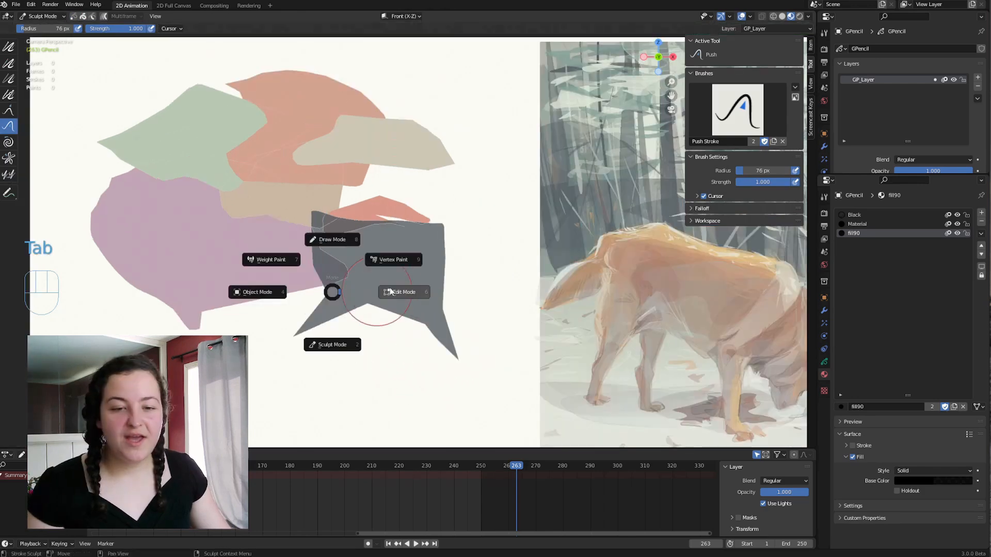
pyautogui.click(402, 291)
pyautogui.click(442, 289)
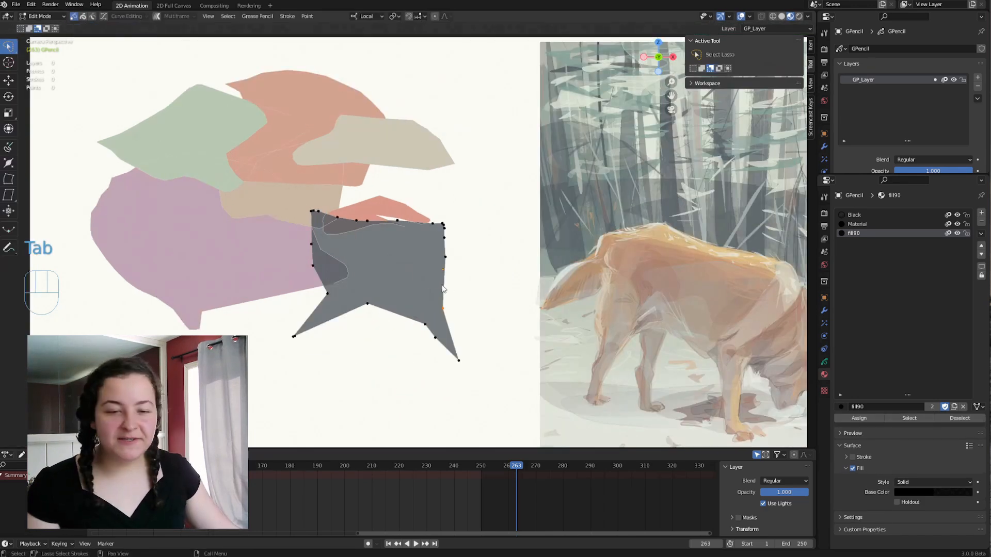
pyautogui.press('2')
pyautogui.press('Tab')
pyautogui.press('Tab')
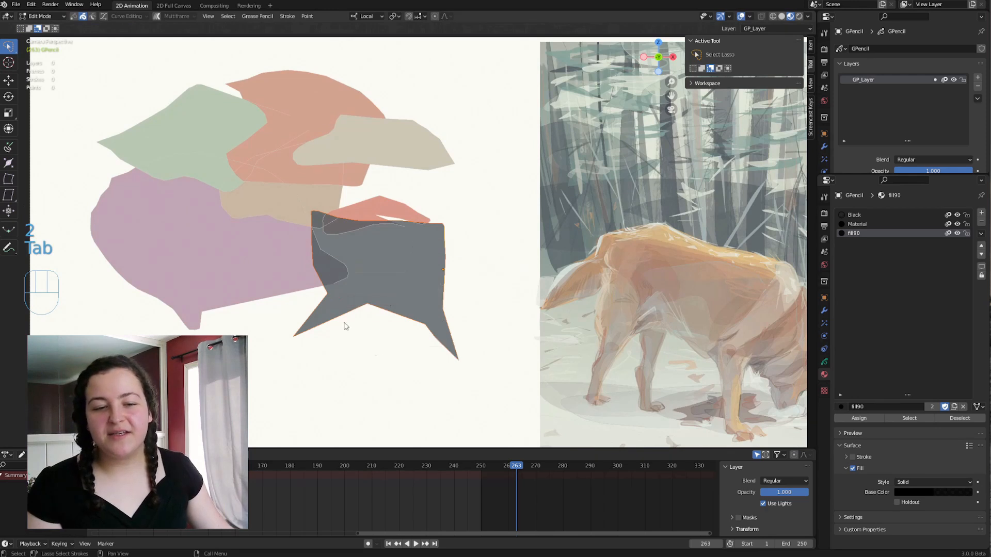
pyautogui.moveTo(338, 298); pyautogui.dragTo(252, 280)
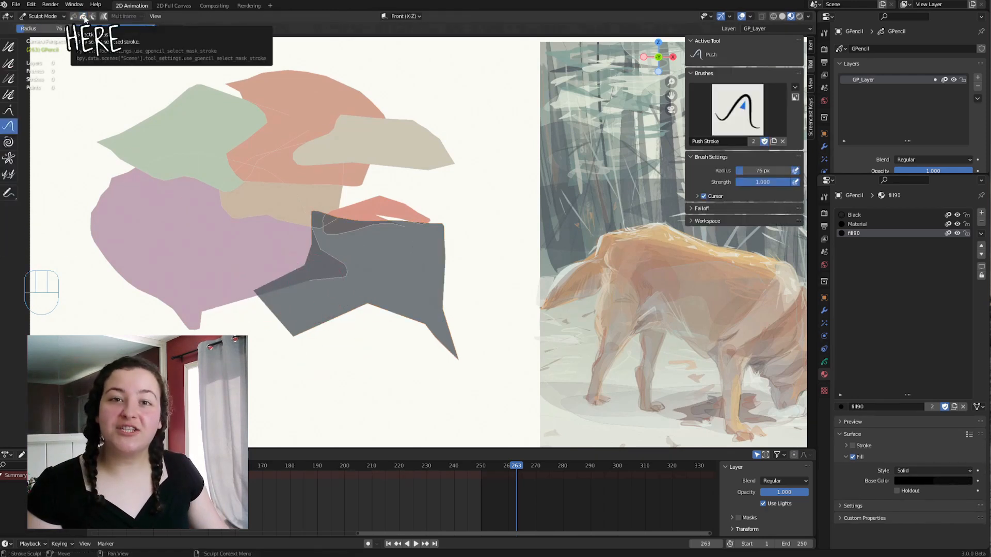
# Switch to Vertex Paint and restrict painting to the selected strokes.
pyautogui.press('Tab')
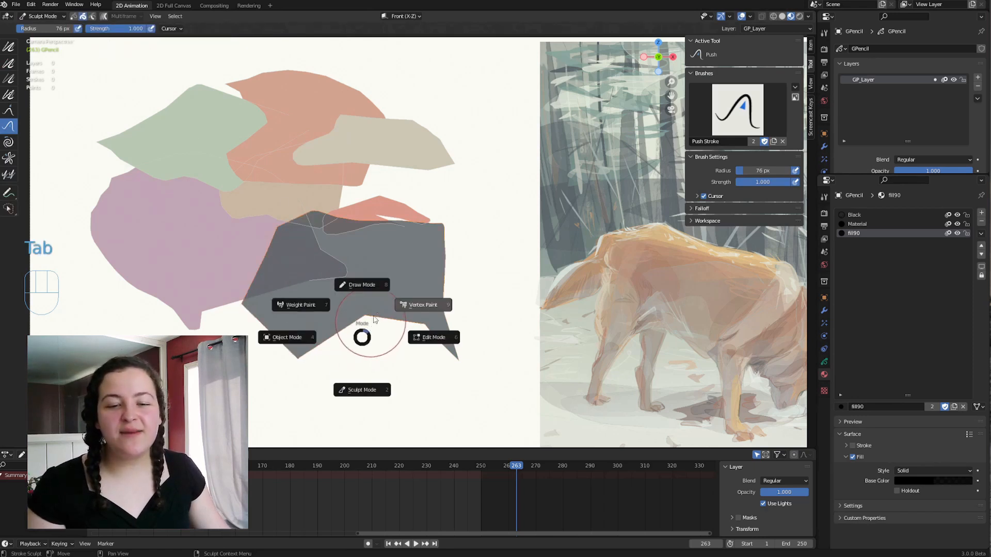
pyautogui.click(419, 300)
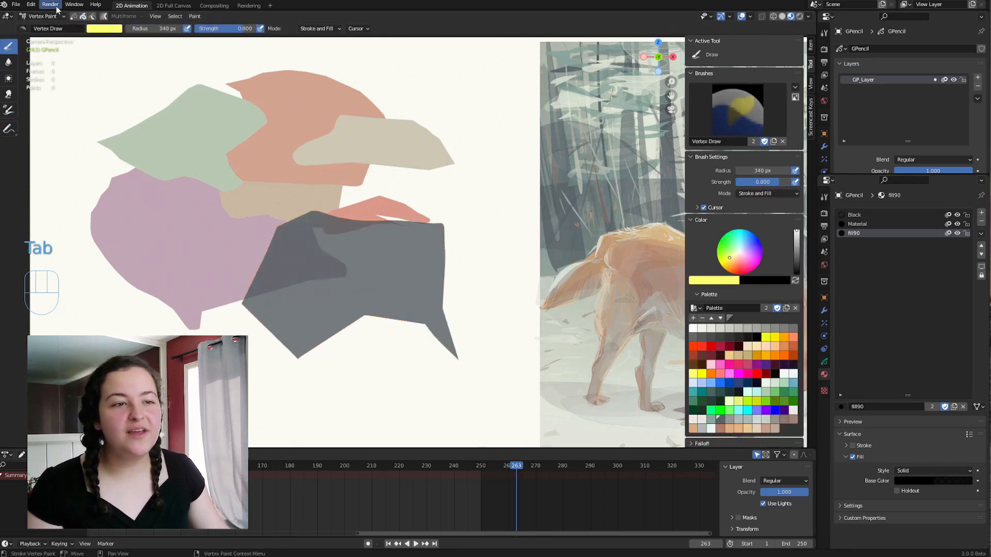
pyautogui.click(84, 17)
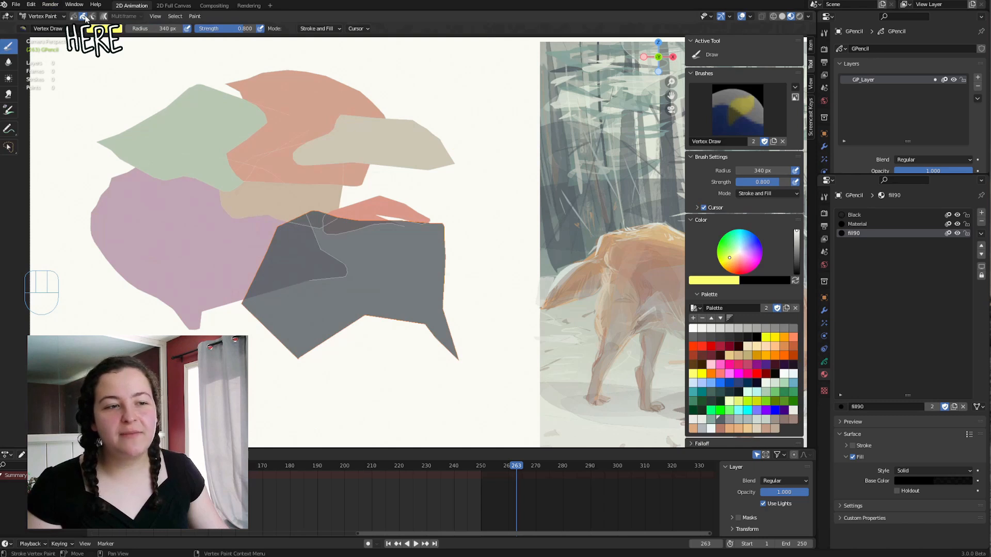
# Recolor the selected gray shape with the Replace brush using a teal palette color, and lighten it to a pale mint.
pyautogui.click(8, 113)
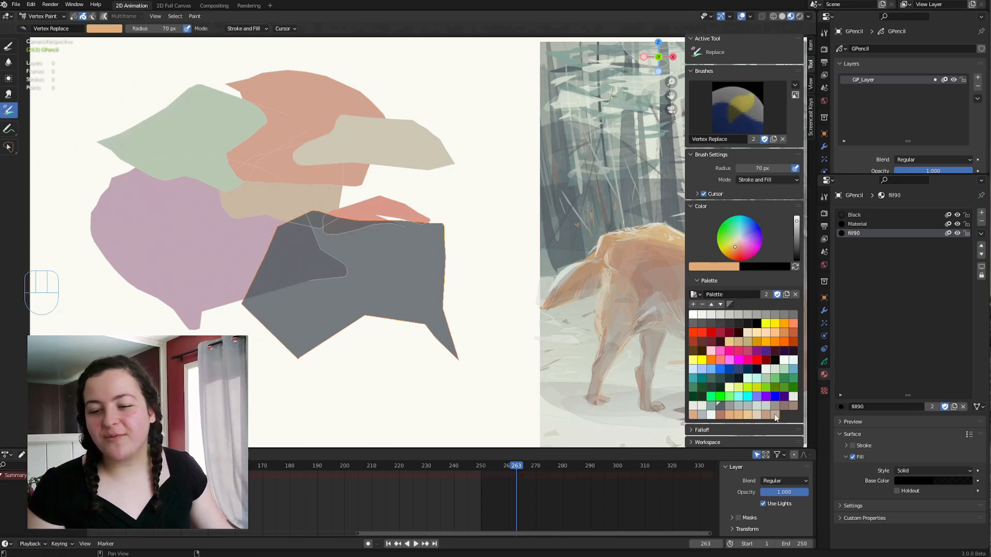
pyautogui.hotkey('ctrl', 'z')
pyautogui.click(711, 406)
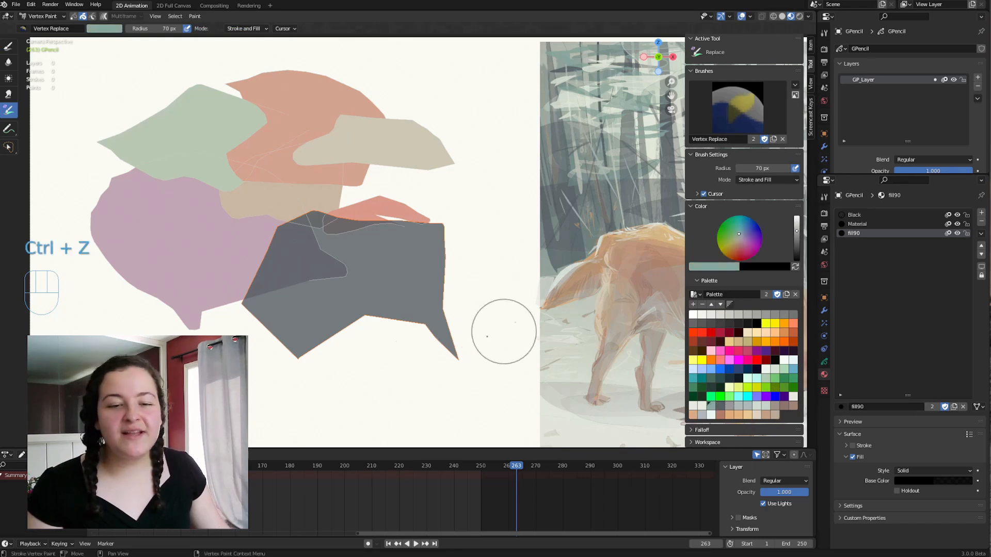
pyautogui.click(407, 329)
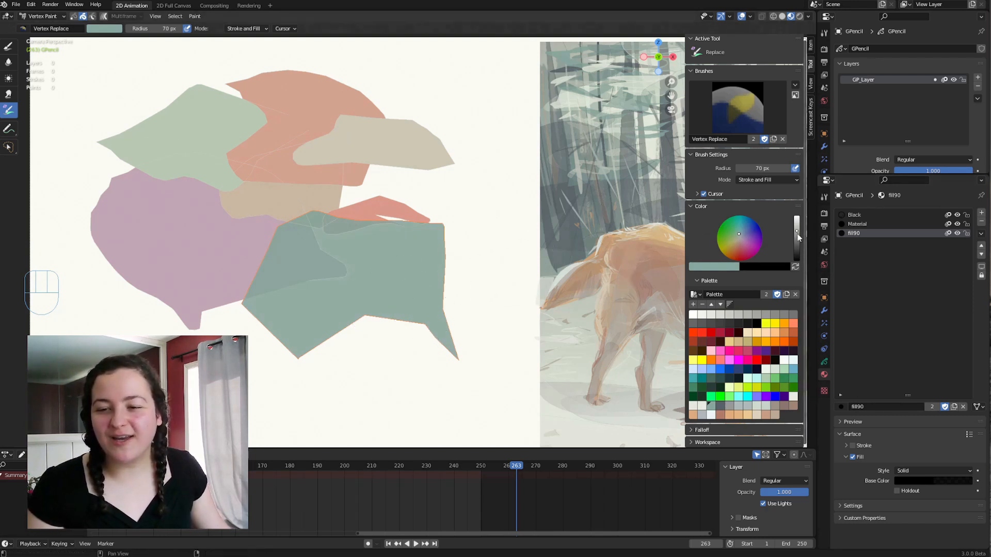
pyautogui.moveTo(796, 233); pyautogui.dragTo(741, 237)
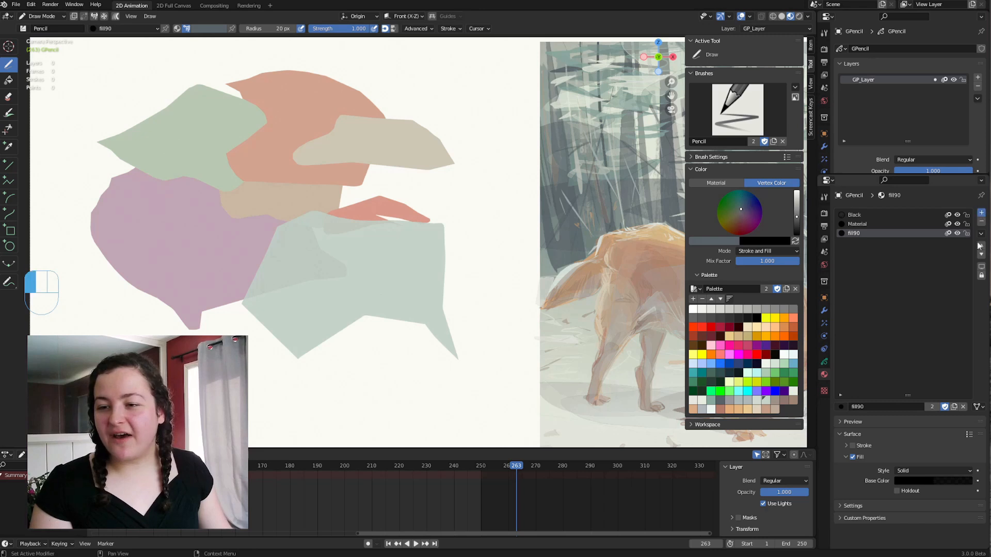
# Add two material slots in Draw Mode and assign the fill80 and fill60 materials to them.
pyautogui.click(981, 212)
pyautogui.click(847, 407)
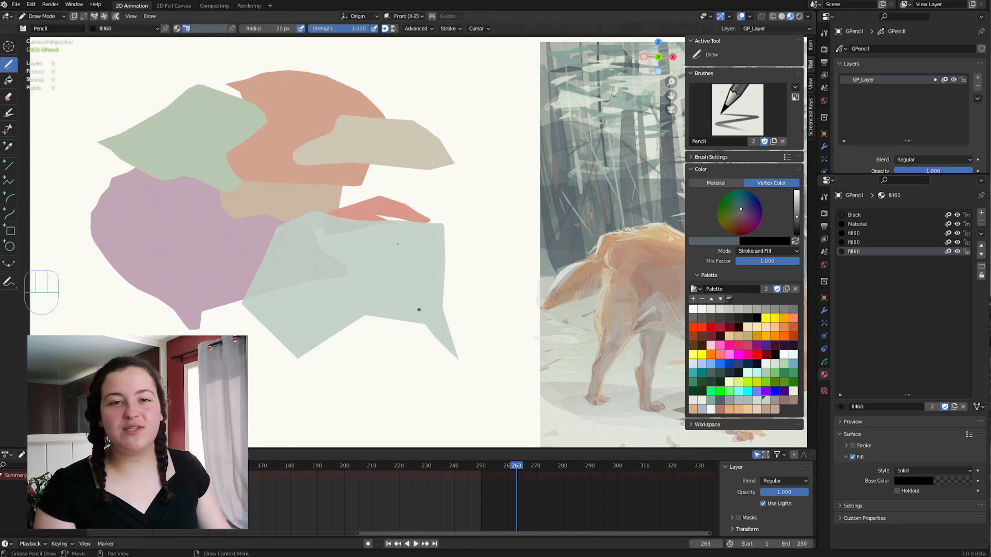
# In Edit Mode, assign the fill60 material to the green shape, and add a fill30 material slot and assign it to the same shape.
pyautogui.press('Tab')
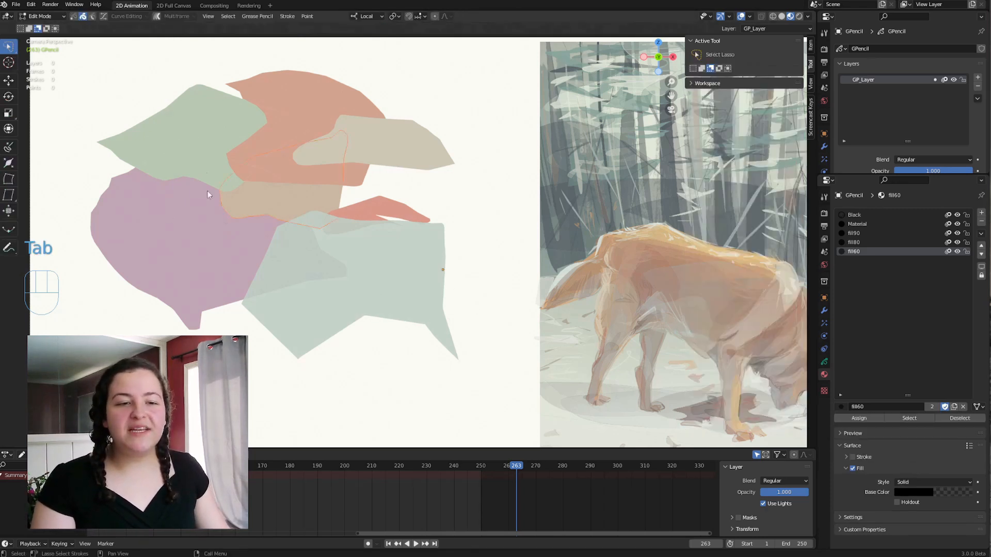
pyautogui.click(220, 178)
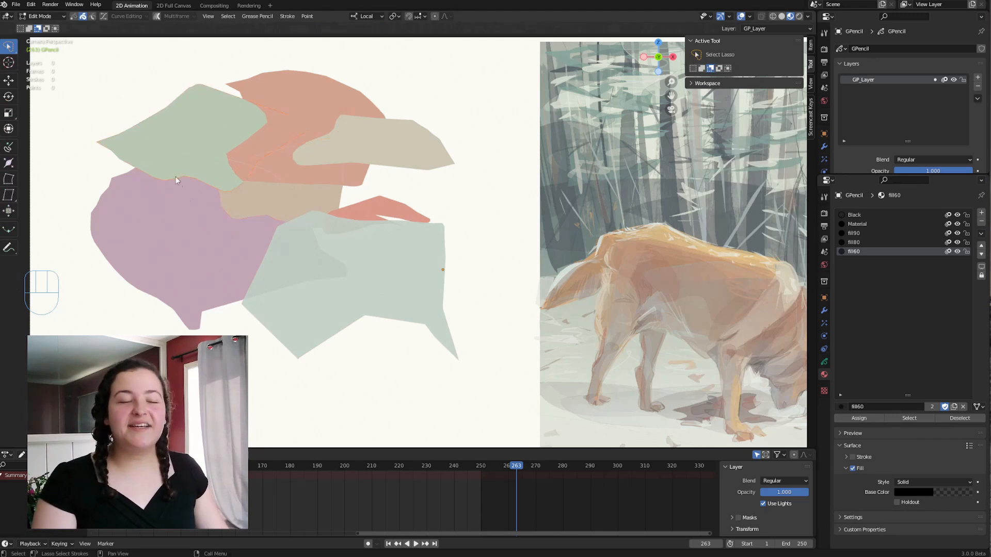
pyautogui.rightClick(191, 184)
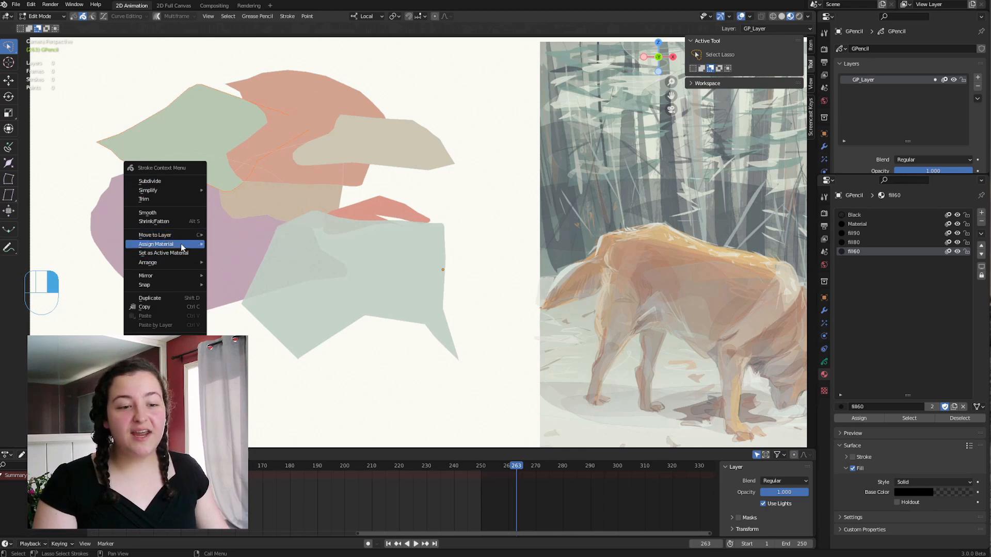
pyautogui.moveTo(182, 246)
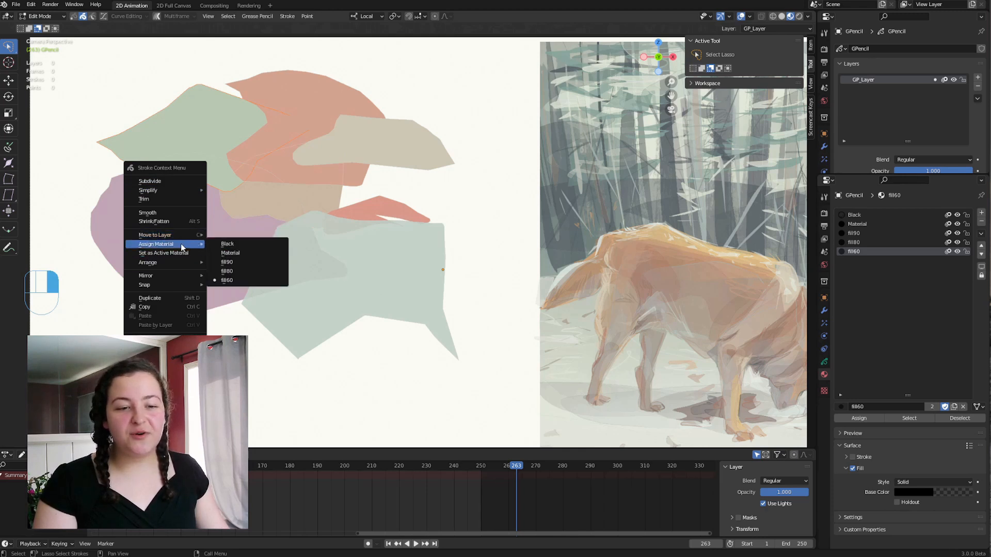
pyautogui.click(225, 282)
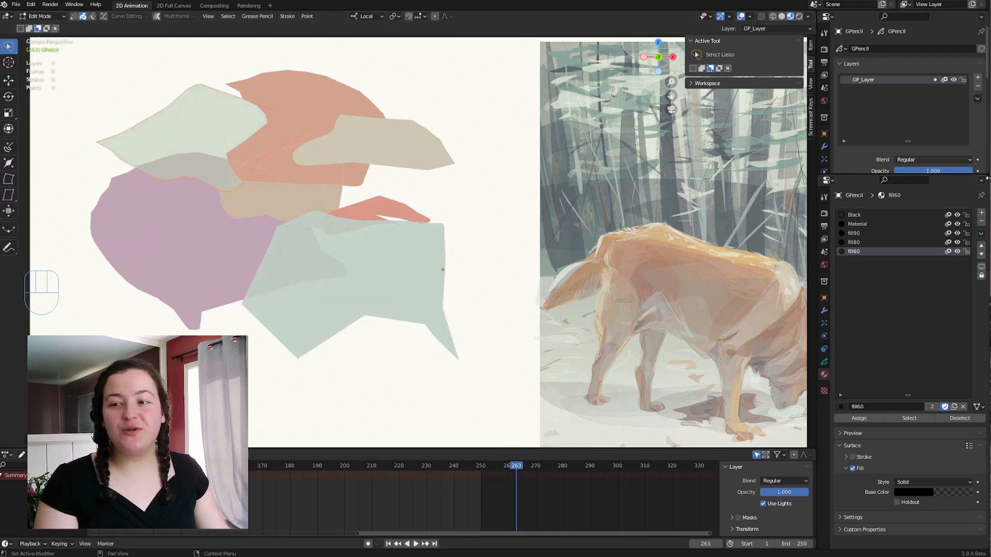
pyautogui.click(982, 212)
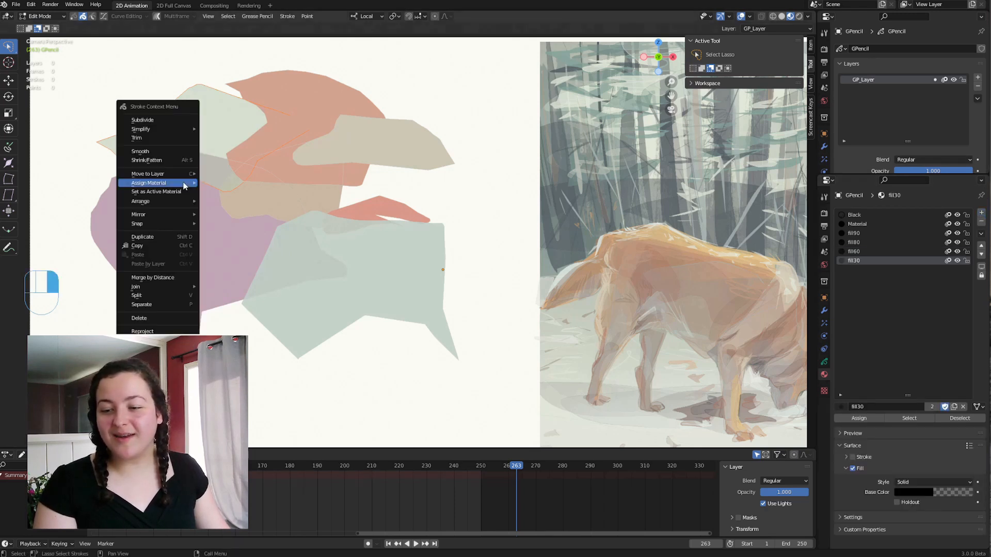
pyautogui.click(226, 228)
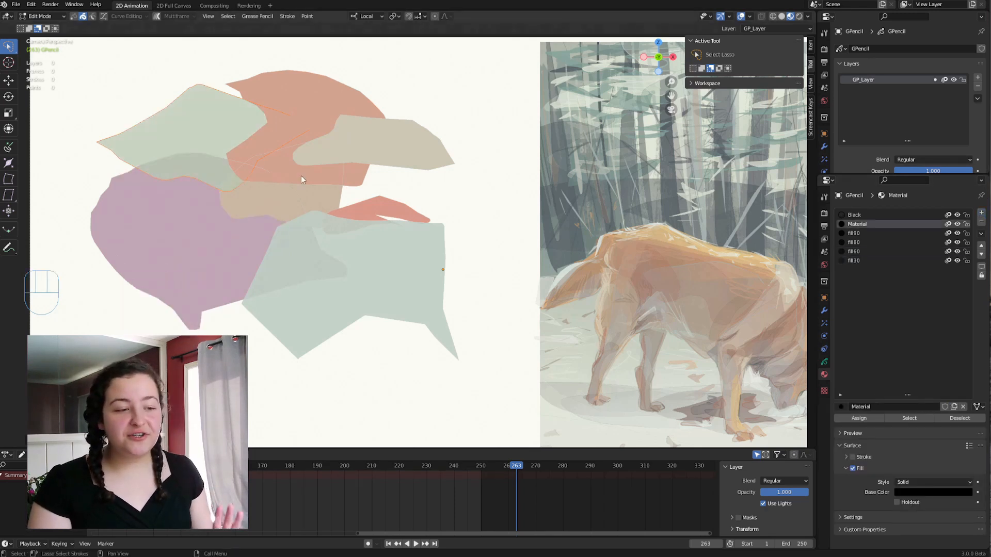
# Rearrange the stroke order by sending the green shape to the back and bringing the selected tan shape in front of the orange one.
pyautogui.rightClick(301, 177)
pyautogui.moveTo(291, 196)
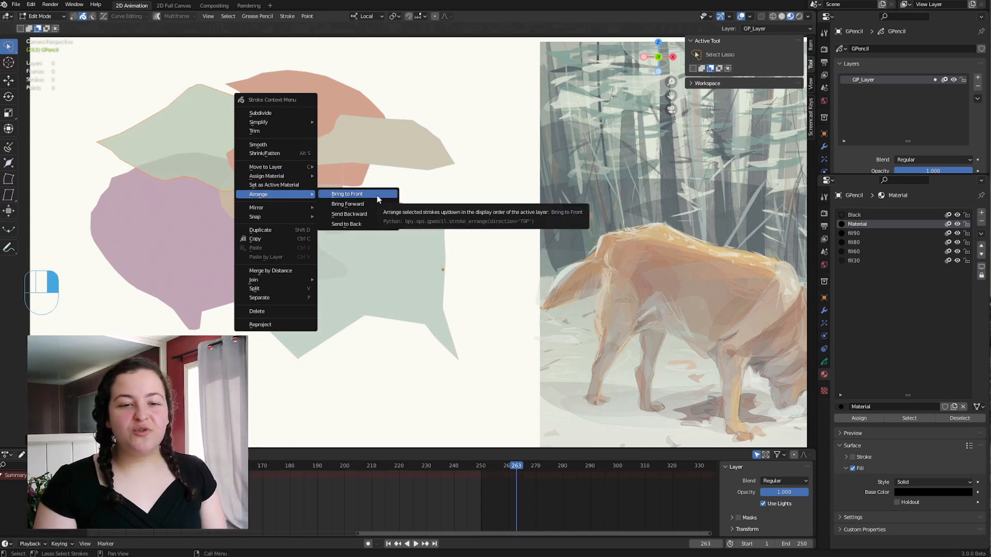
pyautogui.click(356, 224)
pyautogui.rightClick(356, 225)
pyautogui.click(456, 230)
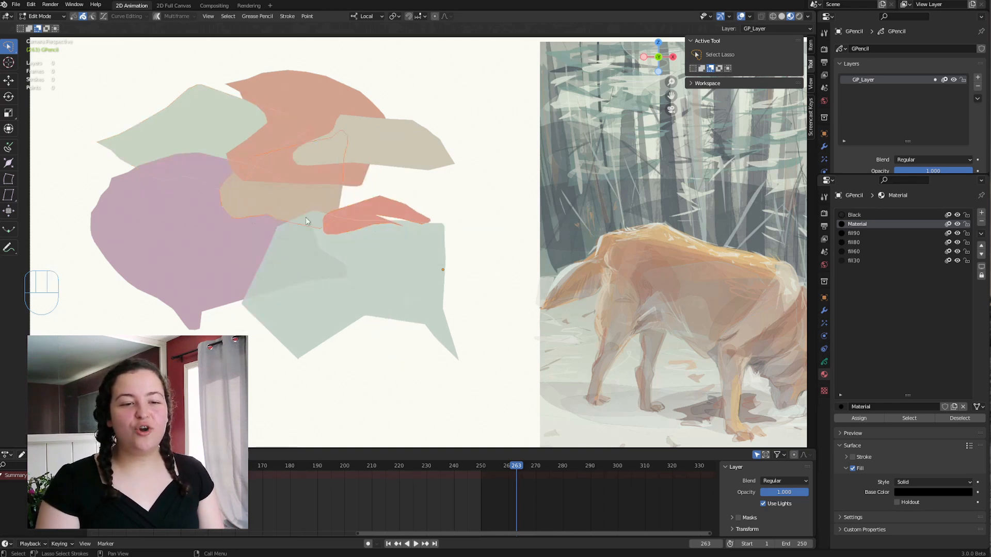
pyautogui.rightClick(361, 222)
pyautogui.moveTo(389, 222)
pyautogui.click(453, 229)
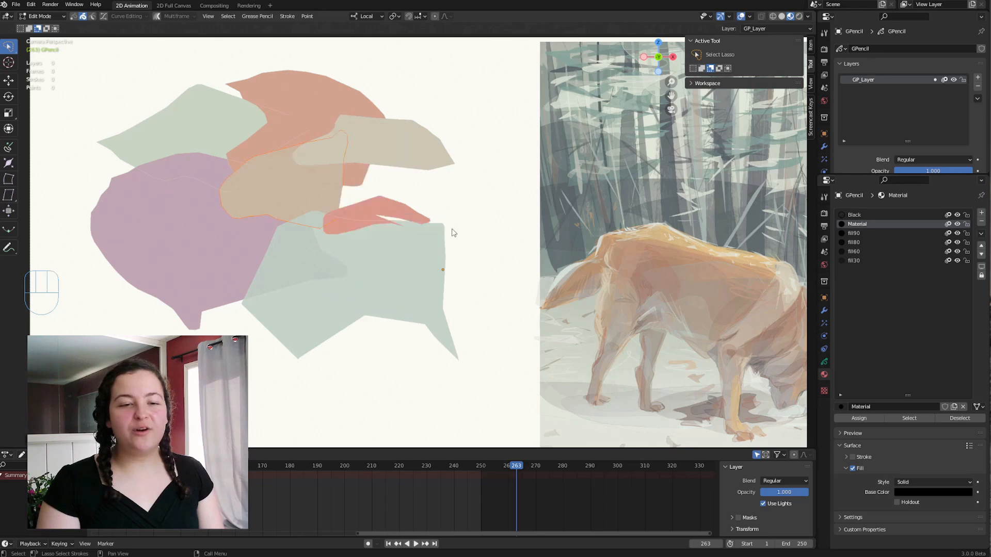
pyautogui.rightClick(452, 231)
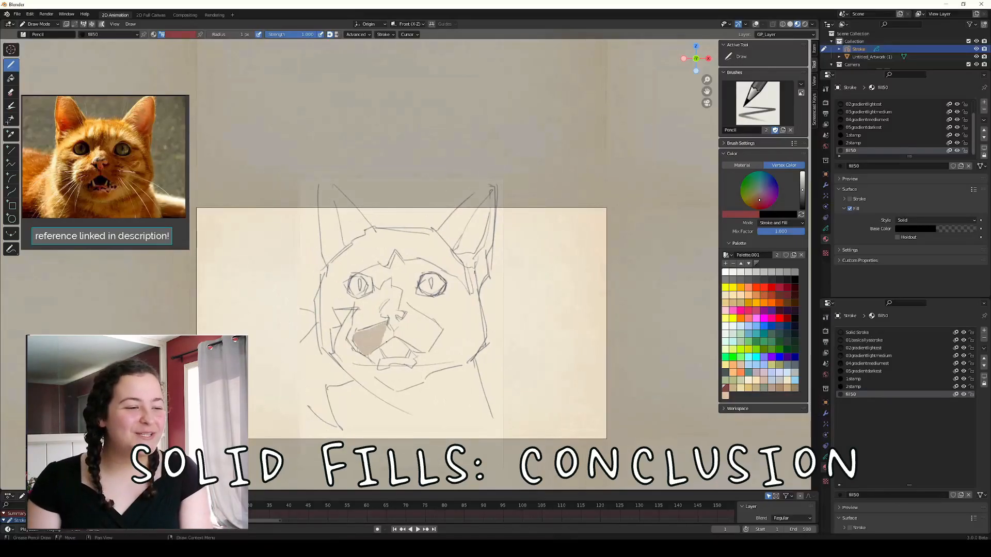
pyautogui.moveTo(386, 342); pyautogui.dragTo(389, 322)
pyautogui.moveTo(368, 357)
pyautogui.mouseDown()
pyautogui.moveTo(344, 338)
pyautogui.moveTo(333, 354)
pyautogui.moveTo(474, 359)
pyautogui.moveTo(382, 358)
pyautogui.mouseUp()
pyautogui.moveTo(367, 357)
pyautogui.mouseDown()
pyautogui.moveTo(424, 359)
pyautogui.moveTo(484, 305)
pyautogui.moveTo(387, 263)
pyautogui.moveTo(402, 292)
pyautogui.moveTo(388, 322)
pyautogui.moveTo(425, 356)
pyautogui.mouseUp()
pyautogui.moveTo(514, 413); pyautogui.dragTo(516, 420, button='middle')
pyautogui.moveTo(368, 239)
pyautogui.mouseDown()
pyautogui.moveTo(347, 205)
pyautogui.moveTo(370, 237)
pyautogui.mouseUp()
pyautogui.moveTo(482, 303)
pyautogui.mouseDown()
pyautogui.moveTo(455, 257)
pyautogui.moveTo(482, 302)
pyautogui.mouseUp()
pyautogui.moveTo(446, 250); pyautogui.dragTo(452, 279, button='middle')
pyautogui.moveTo(381, 372)
pyautogui.mouseDown()
pyautogui.moveTo(416, 383)
pyautogui.moveTo(387, 374)
pyautogui.mouseUp()
pyautogui.moveTo(436, 373)
pyautogui.mouseDown()
pyautogui.moveTo(466, 360)
pyautogui.moveTo(438, 372)
pyautogui.moveTo(433, 353)
pyautogui.moveTo(393, 352)
pyautogui.mouseUp()
pyautogui.moveTo(437, 317)
pyautogui.mouseDown()
pyautogui.moveTo(439, 345)
pyautogui.moveTo(406, 322)
pyautogui.moveTo(428, 285)
pyautogui.moveTo(454, 288)
pyautogui.moveTo(436, 295)
pyautogui.mouseUp()
pyautogui.moveTo(390, 287)
pyautogui.mouseDown()
pyautogui.moveTo(370, 293)
pyautogui.moveTo(390, 288)
pyautogui.mouseUp()
pyautogui.moveTo(462, 294)
pyautogui.mouseDown()
pyautogui.moveTo(471, 308)
pyautogui.moveTo(462, 345)
pyautogui.mouseUp()
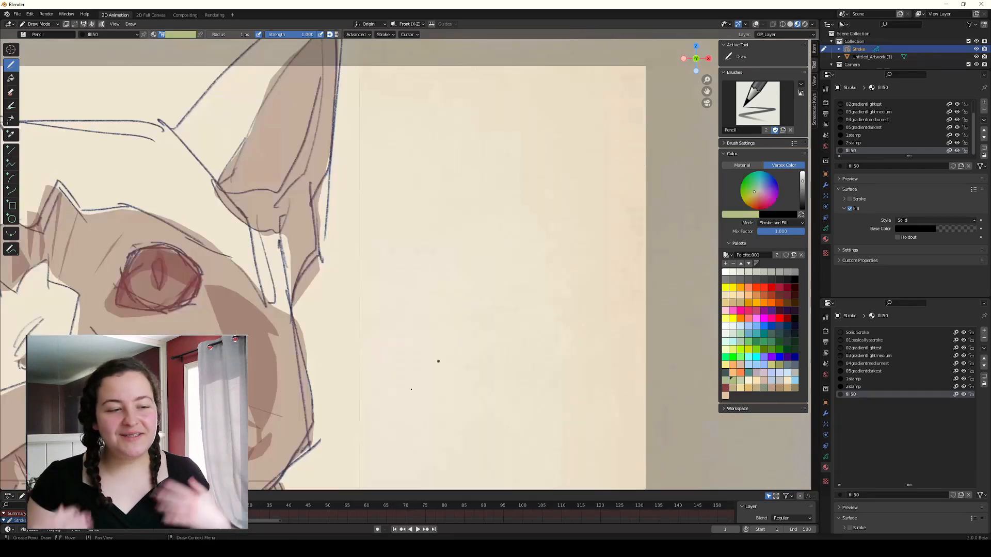
pyautogui.moveTo(350, 386); pyautogui.dragTo(351, 382)
pyautogui.click(741, 373)
pyautogui.moveTo(420, 384)
pyautogui.mouseDown()
pyautogui.moveTo(541, 335)
pyautogui.moveTo(421, 384)
pyautogui.moveTo(454, 394)
pyautogui.moveTo(615, 385)
pyautogui.mouseUp()
pyautogui.hotkey('ctrl', 'z')
pyautogui.click(740, 381)
pyautogui.moveTo(351, 387)
pyautogui.mouseDown()
pyautogui.moveTo(518, 394)
pyautogui.moveTo(498, 371)
pyautogui.moveTo(617, 397)
pyautogui.mouseUp()
pyautogui.click(740, 373)
pyautogui.moveTo(463, 390)
pyautogui.mouseDown()
pyautogui.moveTo(572, 338)
pyautogui.moveTo(598, 399)
pyautogui.mouseUp()
pyautogui.click(741, 380)
pyautogui.moveTo(348, 403)
pyautogui.mouseDown()
pyautogui.moveTo(475, 391)
pyautogui.moveTo(484, 336)
pyautogui.moveTo(346, 399)
pyautogui.mouseUp()
pyautogui.click(741, 372)
pyautogui.moveTo(429, 388)
pyautogui.mouseDown()
pyautogui.moveTo(599, 411)
pyautogui.moveTo(475, 390)
pyautogui.mouseUp()
pyautogui.click(740, 380)
pyautogui.moveTo(357, 371)
pyautogui.mouseDown()
pyautogui.moveTo(431, 330)
pyautogui.moveTo(361, 387)
pyautogui.moveTo(446, 330)
pyautogui.mouseUp()
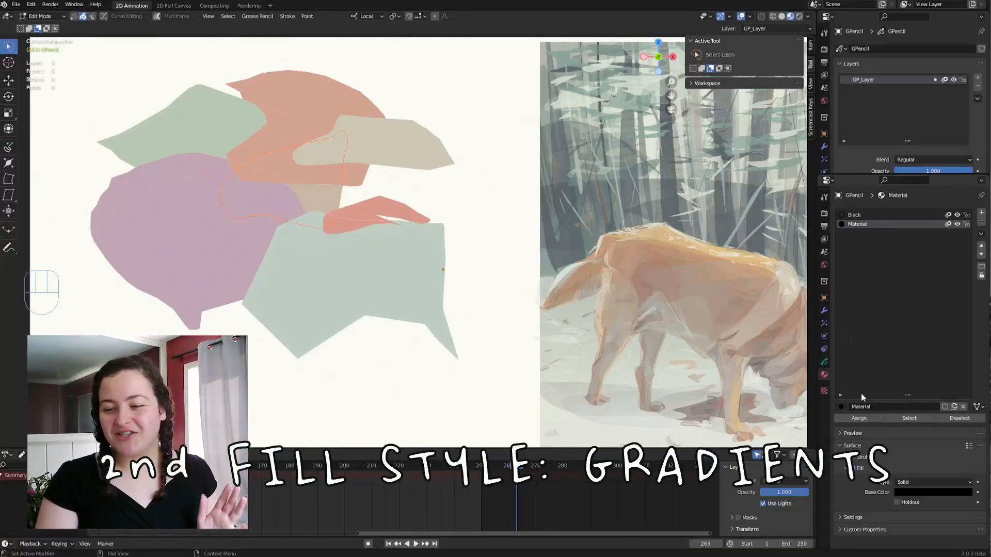
# Set the fill style of the material named Material to Gradient.
pyautogui.click(922, 482)
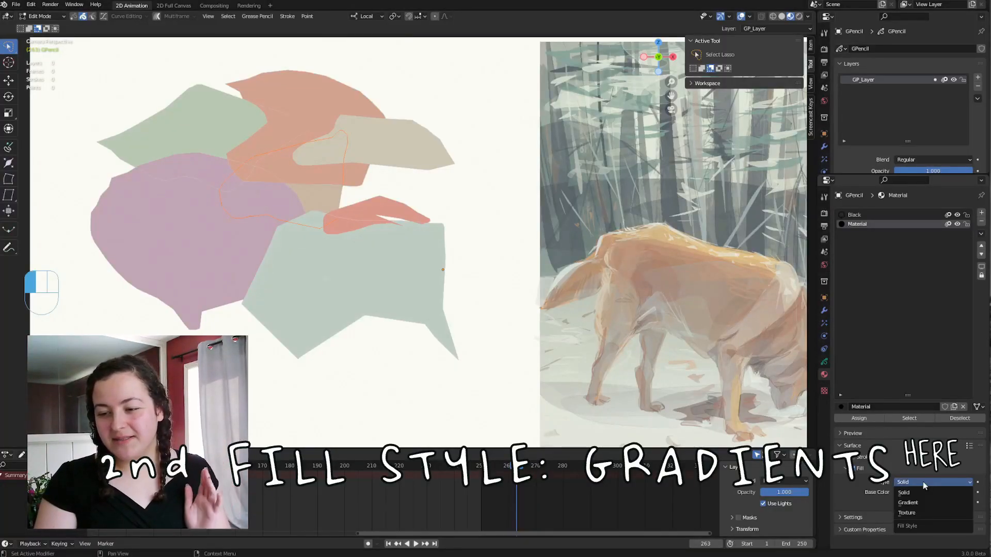
pyautogui.click(916, 504)
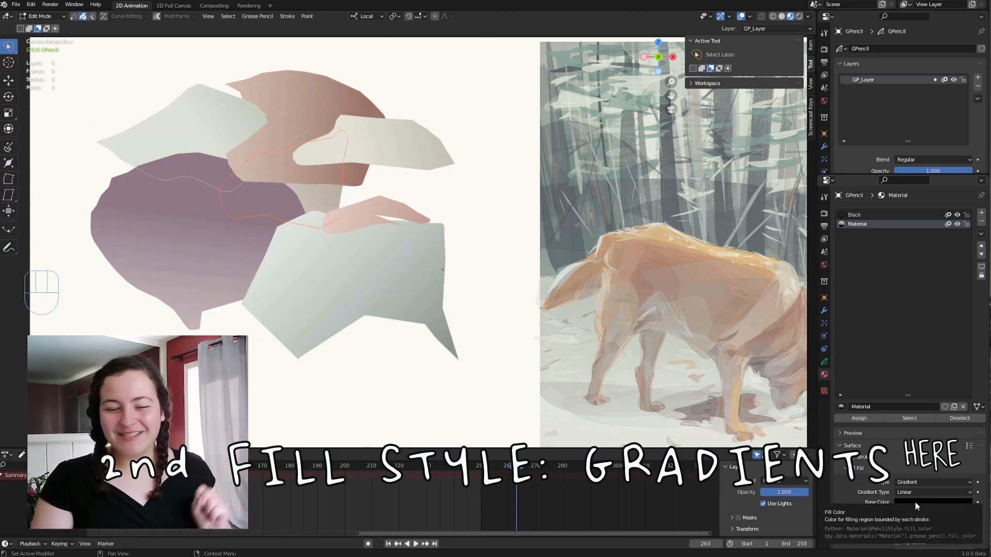
pyautogui.click(911, 483)
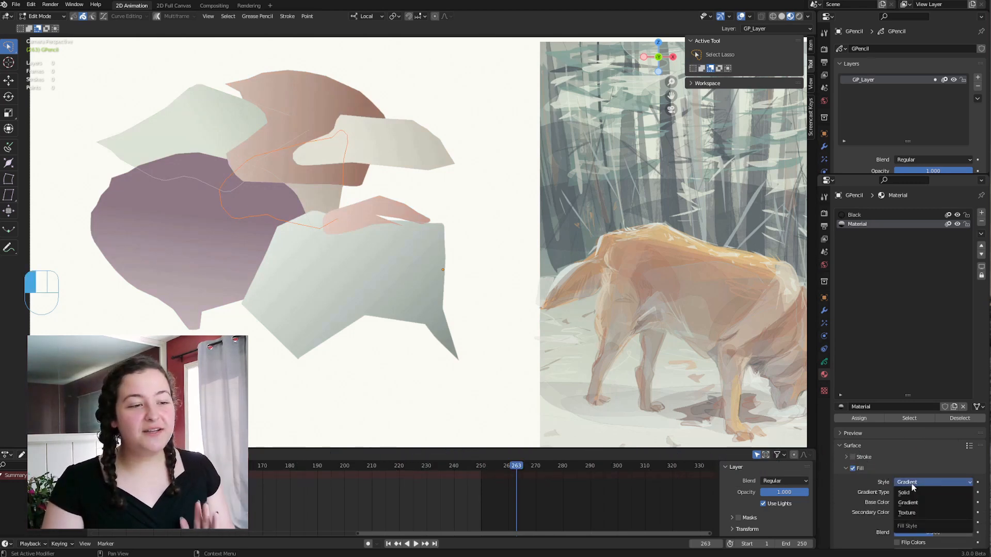
pyautogui.click(908, 502)
pyautogui.scroll(-3, 910, 508)
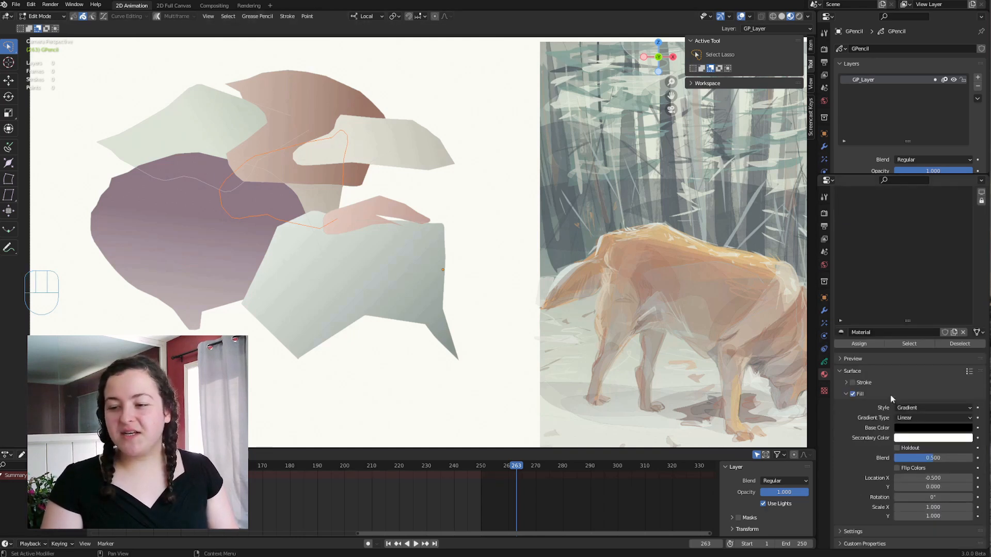
# Make the gradient's secondary color black and fully transparent, and set Blend to 1.000.
pyautogui.click(937, 432)
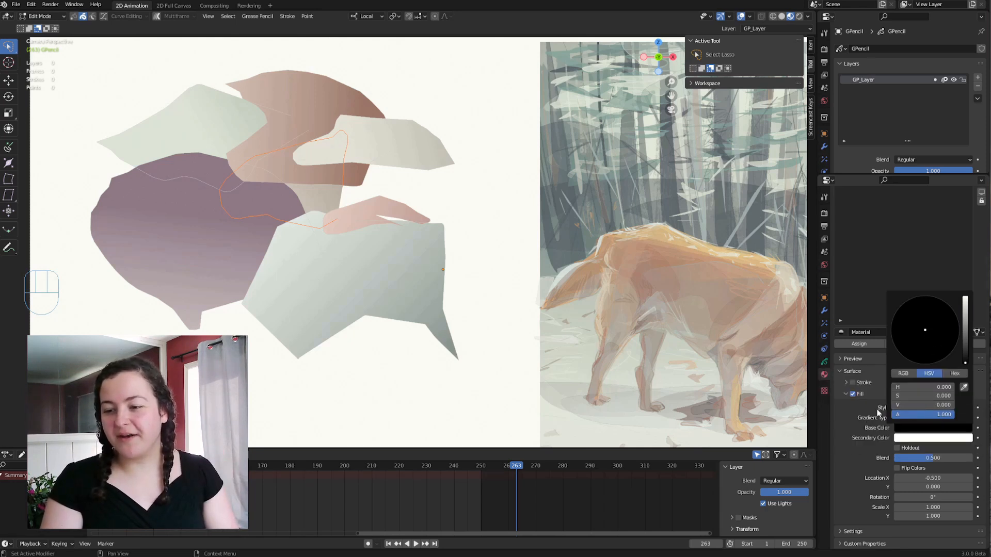
pyautogui.click(937, 441)
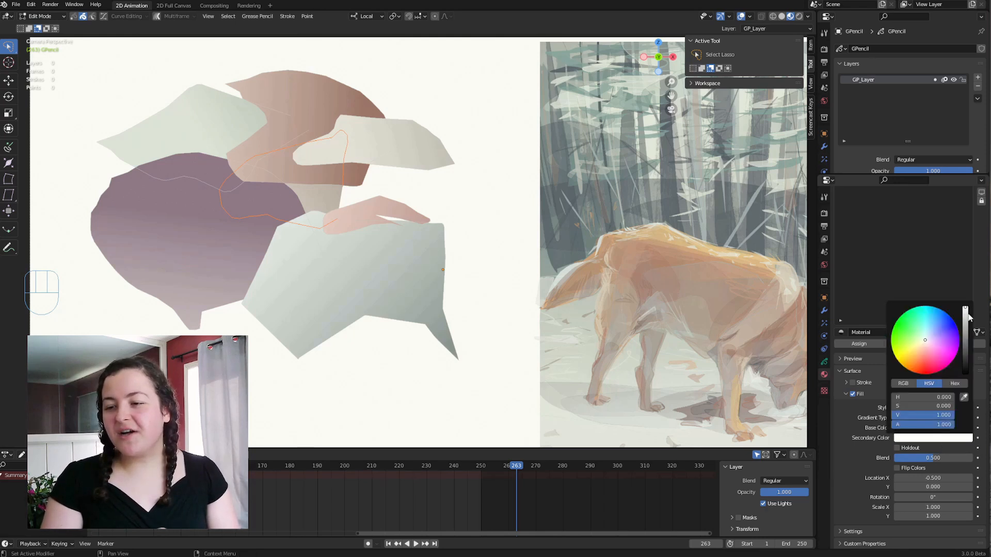
pyautogui.moveTo(966, 312); pyautogui.dragTo(965, 373)
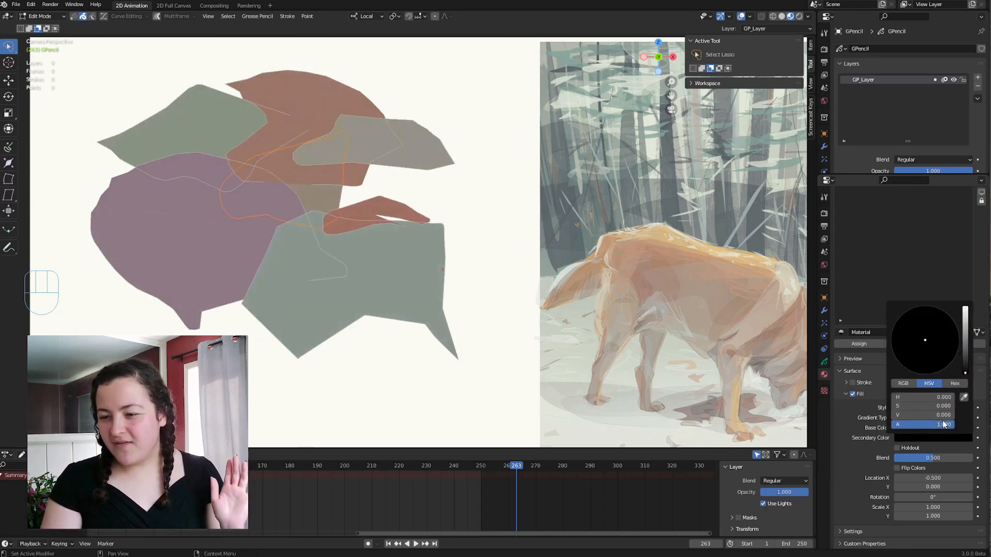
pyautogui.moveTo(945, 425); pyautogui.dragTo(893, 425)
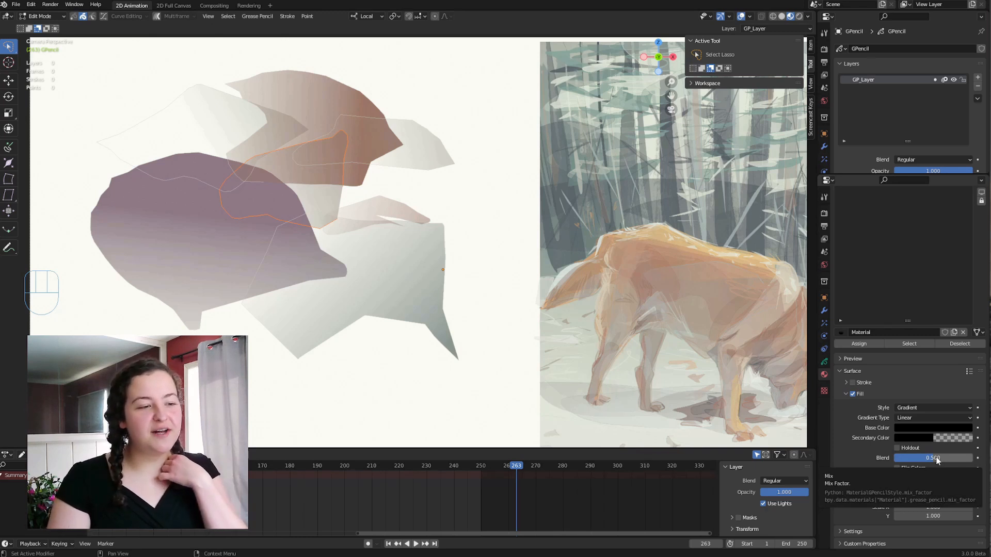
pyautogui.moveTo(937, 461); pyautogui.dragTo(898, 461)
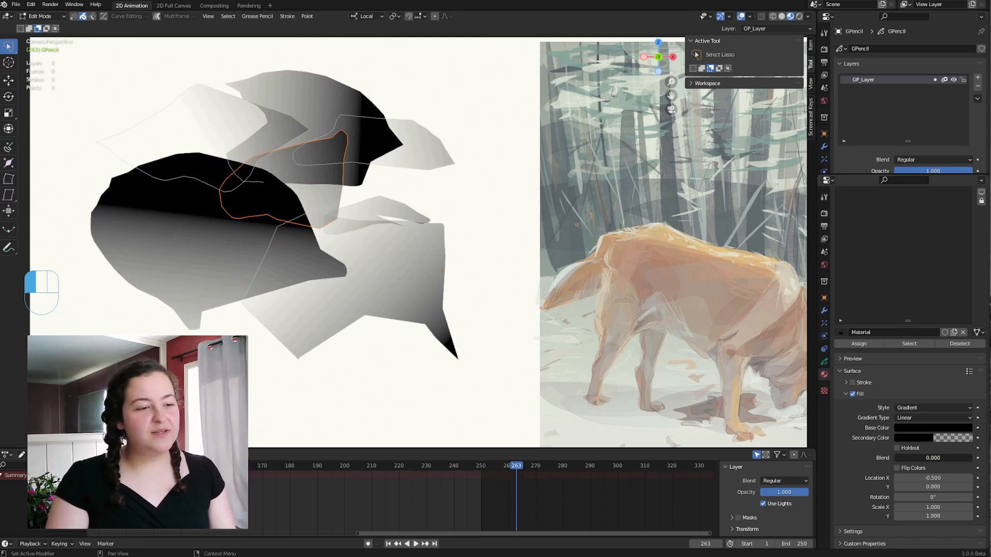
pyautogui.moveTo(898, 461); pyautogui.dragTo(972, 461)
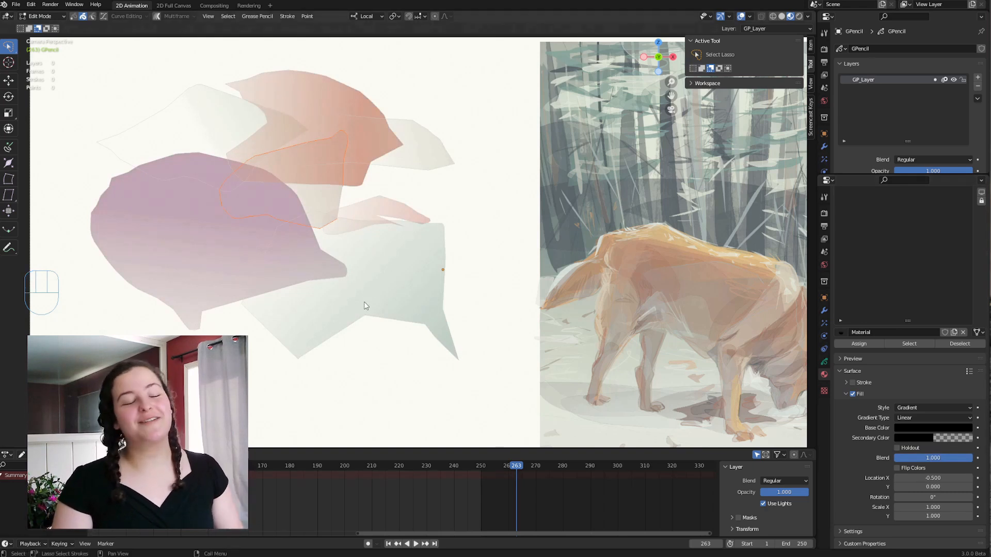
# Toggle Flip Colors on and off for the gradient fill to compare both directions.
pyautogui.click(896, 468)
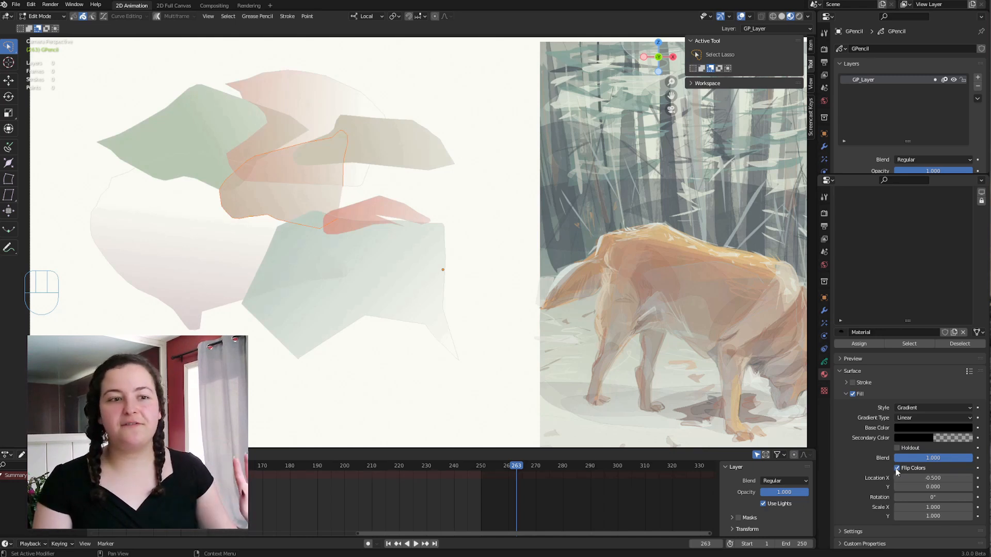
pyautogui.click(897, 468)
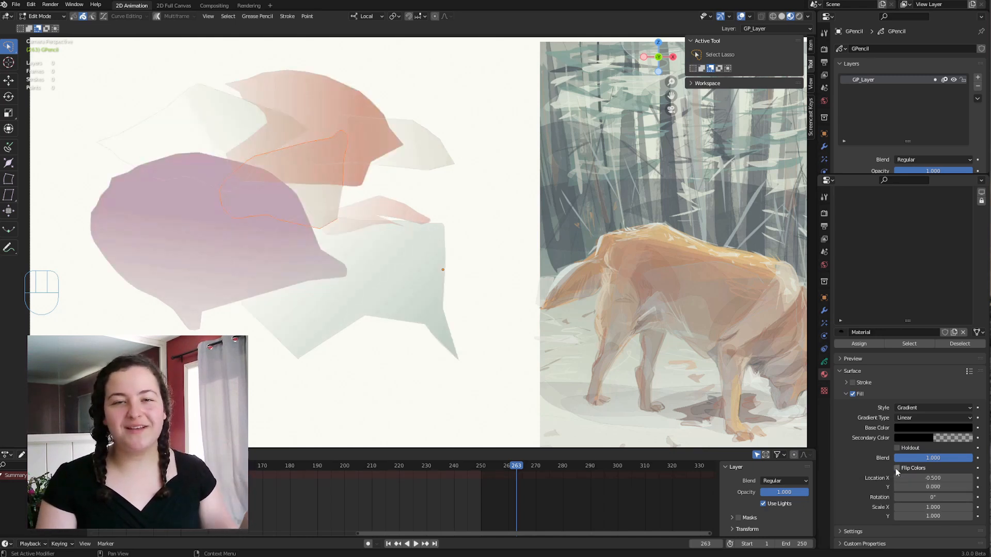
pyautogui.click(897, 469)
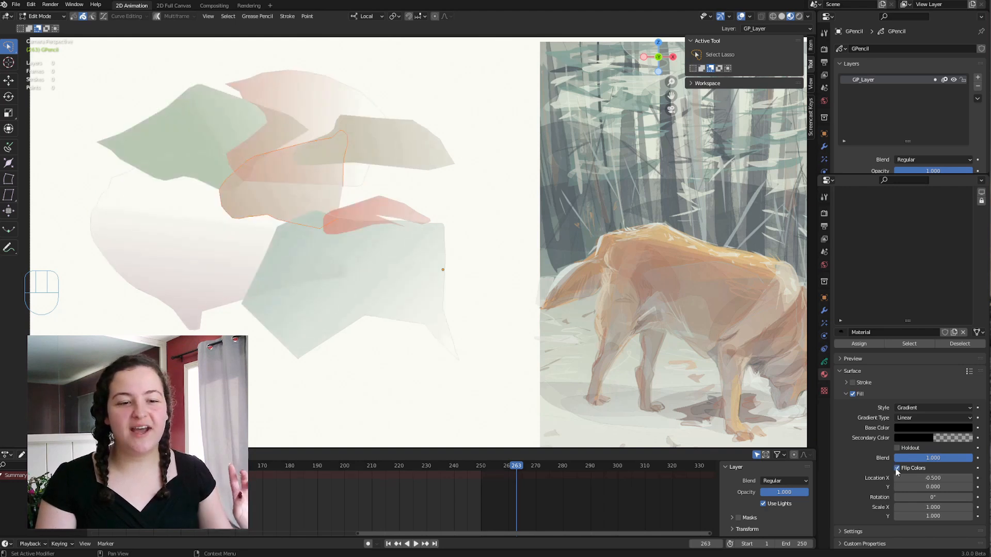
pyautogui.click(897, 468)
pyautogui.click(896, 469)
pyautogui.click(897, 469)
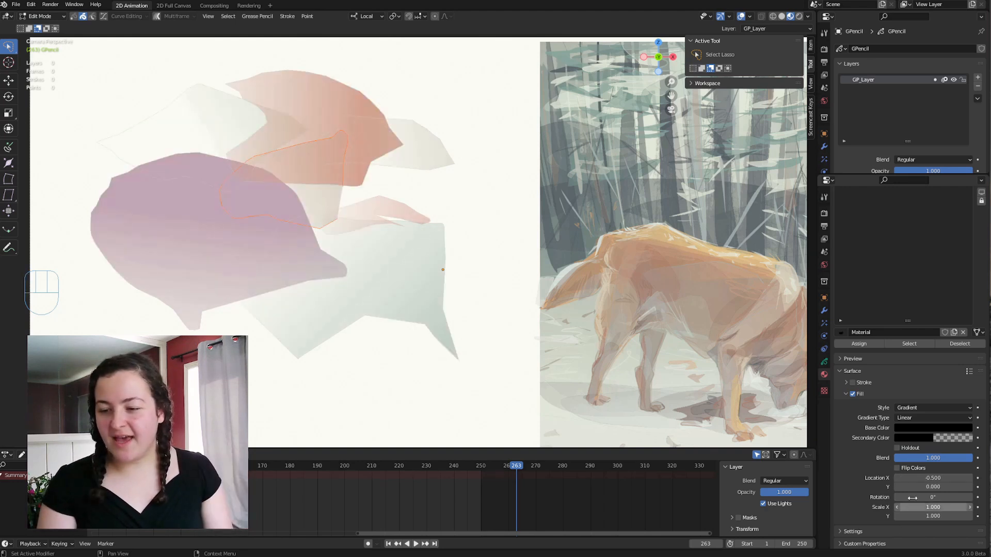
# Set the gradient's Location X to -0.600, Rotation to 4.7°, and Scale X and Y to 36.400.
pyautogui.moveTo(924, 477); pyautogui.dragTo(911, 506)
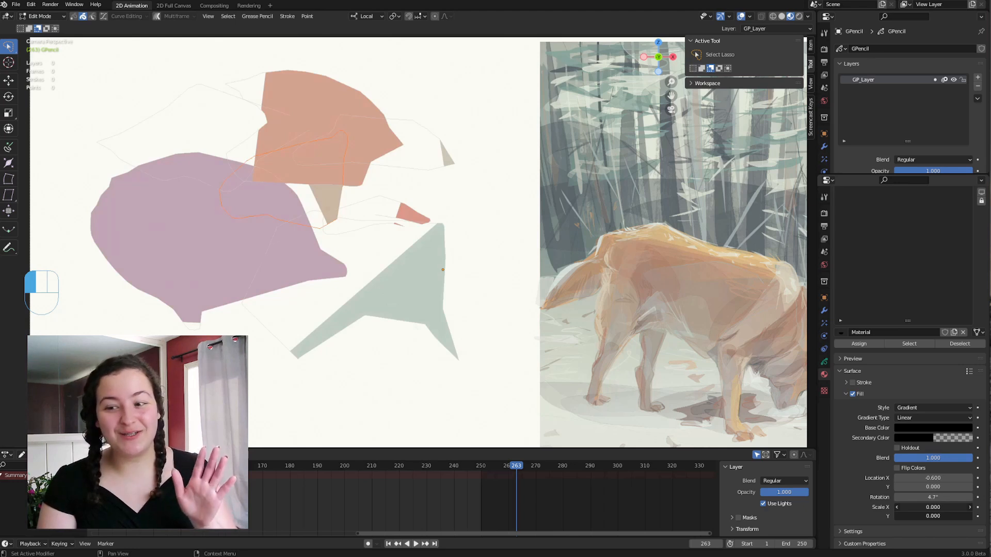
pyautogui.moveTo(911, 505); pyautogui.dragTo(981, 505)
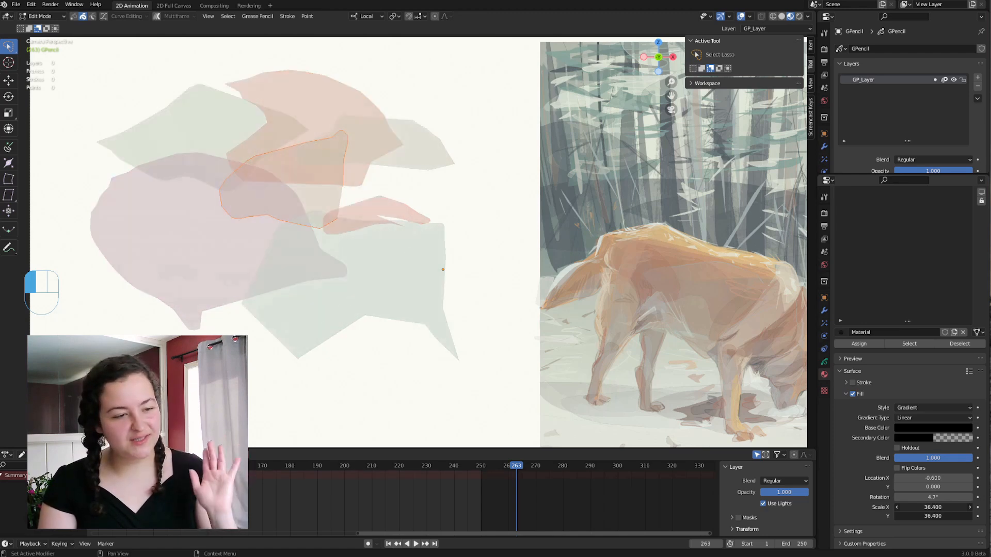
# Draw wide blue bands one below another in Draw Mode, using the gradientlightest and gradientlightmedium materials for the lower ones.
pyautogui.moveTo(101, 131)
pyautogui.mouseDown()
pyautogui.moveTo(477, 126)
pyautogui.moveTo(103, 194)
pyautogui.moveTo(307, 212)
pyautogui.moveTo(156, 280)
pyautogui.moveTo(16, 264)
pyautogui.mouseUp()
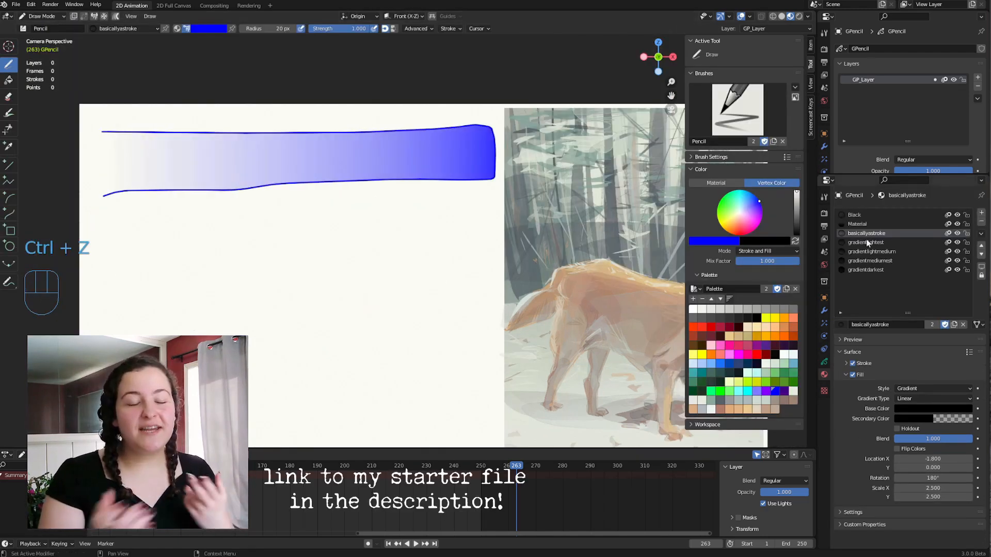
pyautogui.click(869, 243)
pyautogui.keyDown('shift'); pyautogui.moveTo(396, 313); pyautogui.dragTo(368, 277, button='middle'); pyautogui.keyUp('shift')
pyautogui.click(867, 253)
pyautogui.moveTo(55, 252)
pyautogui.mouseDown()
pyautogui.moveTo(467, 285)
pyautogui.moveTo(57, 253)
pyautogui.mouseUp()
pyautogui.keyDown('shift'); pyautogui.moveTo(57, 253); pyautogui.dragTo(36, 189, button='middle'); pyautogui.keyUp('shift')
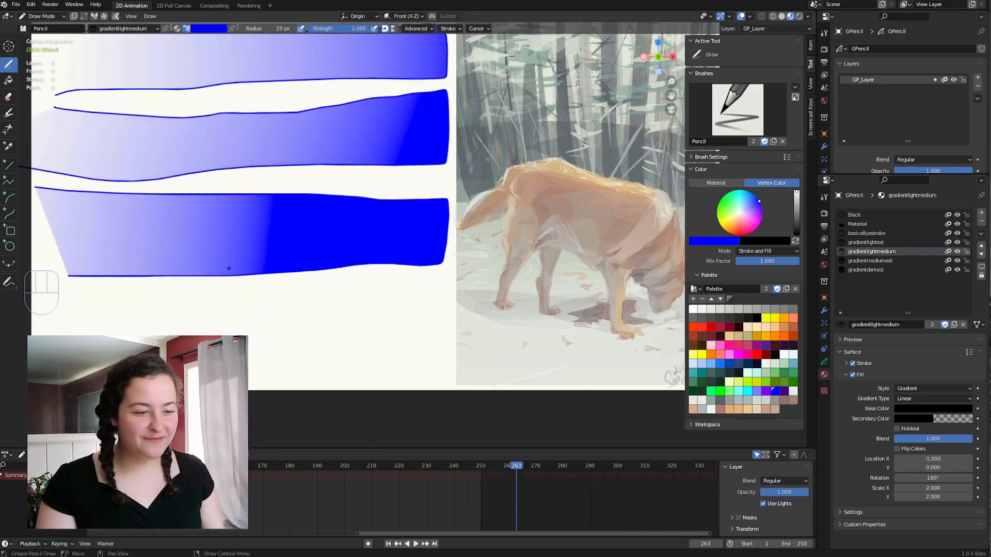
# Draw two more blue bands underneath with the gradientmediumest and gradientdarkest materials, and switch to Edit Mode.
pyautogui.click(880, 261)
pyautogui.moveTo(47, 291); pyautogui.dragTo(51, 341)
pyautogui.press('Home')
pyautogui.click(858, 269)
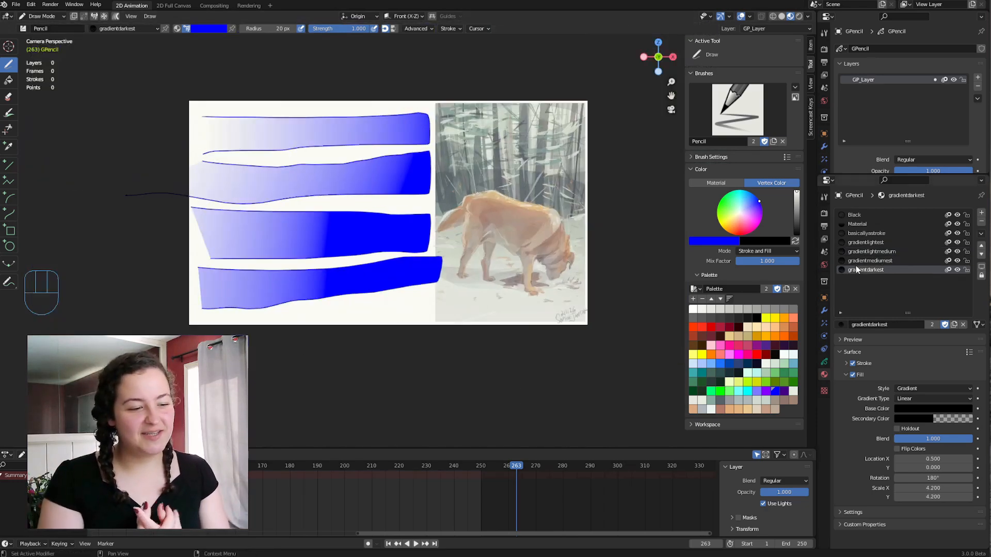
pyautogui.moveTo(194, 315)
pyautogui.mouseDown()
pyautogui.moveTo(290, 350)
pyautogui.moveTo(176, 352)
pyautogui.mouseUp()
pyautogui.press('Tab')
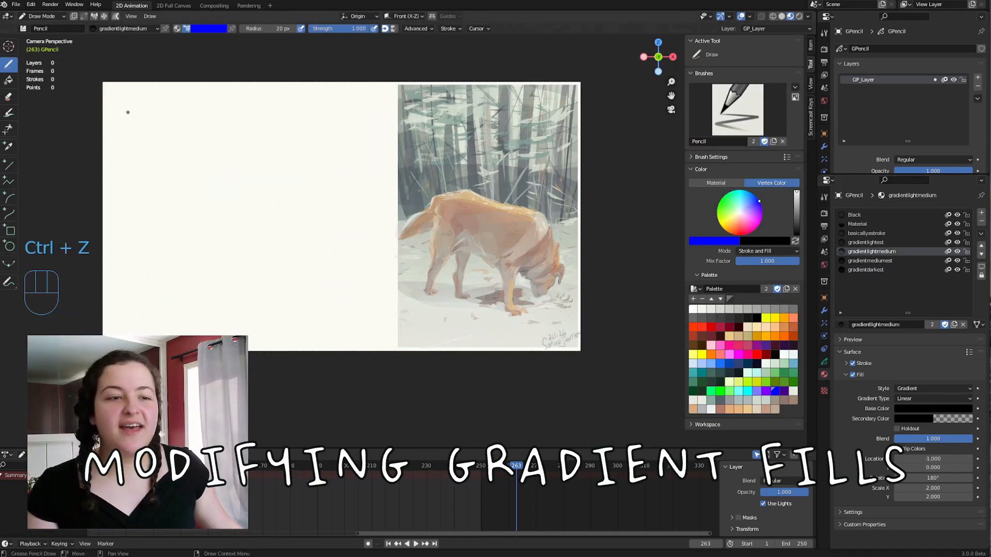
# Draw one large blue four-sided shape beside the dog painting with the gradientlightmedium material.
pyautogui.moveTo(127, 112)
pyautogui.mouseDown()
pyautogui.moveTo(370, 122)
pyautogui.moveTo(358, 259)
pyautogui.moveTo(163, 262)
pyautogui.mouseUp()
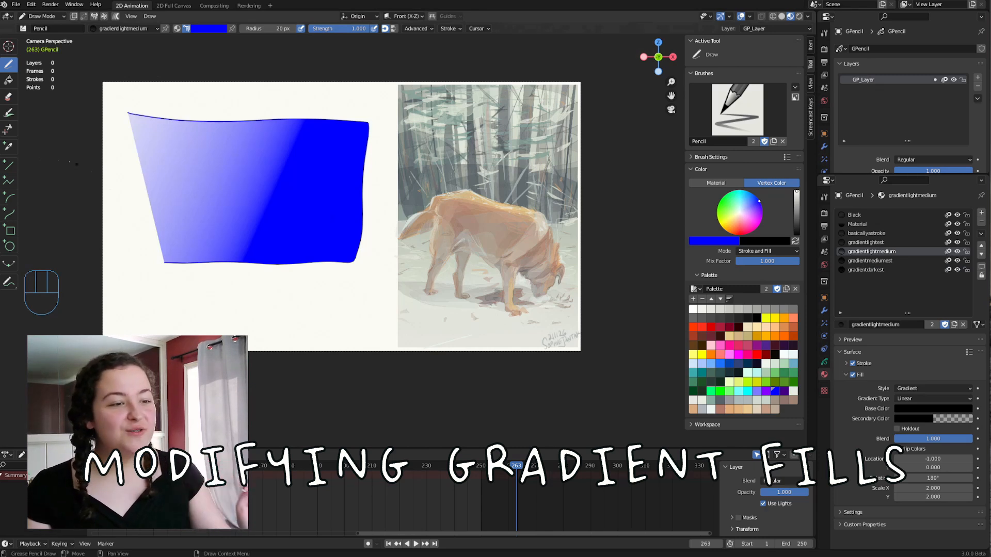
# Scale and rotate the gradient of the large blue shape with the Transform Fill tool in Edit Mode.
pyautogui.press('Tab')
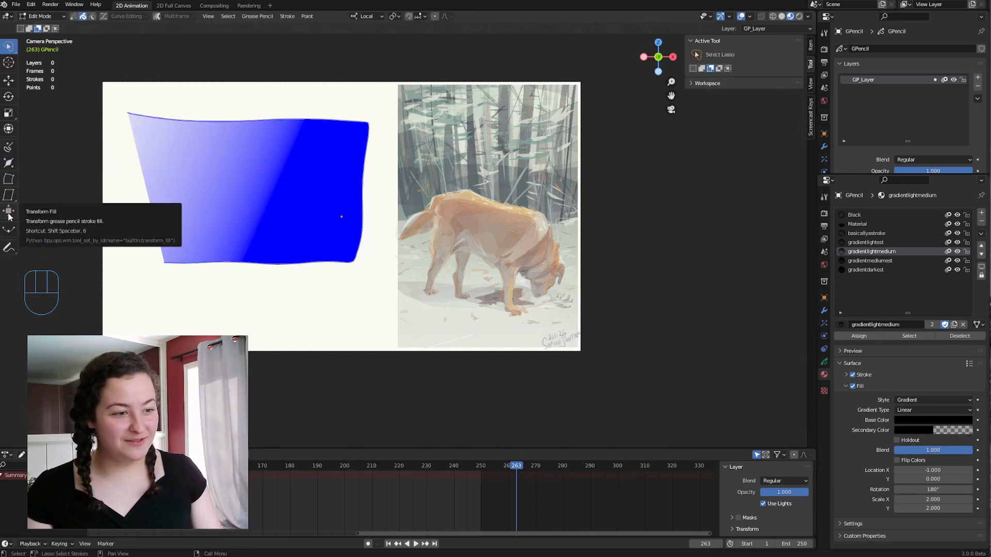
pyautogui.click(9, 213)
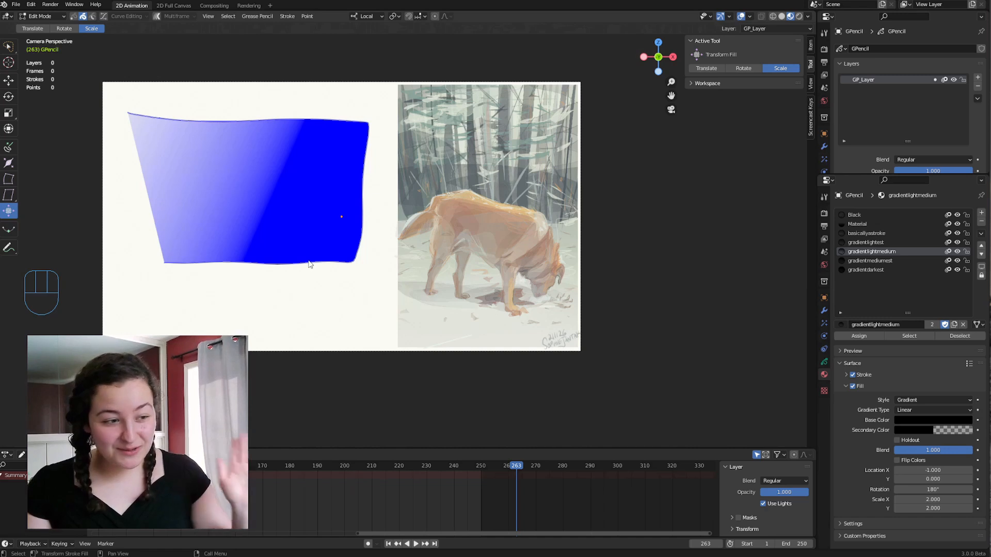
pyautogui.moveTo(310, 265); pyautogui.dragTo(272, 358)
pyautogui.click(746, 71)
pyautogui.moveTo(671, 358); pyautogui.dragTo(646, 317)
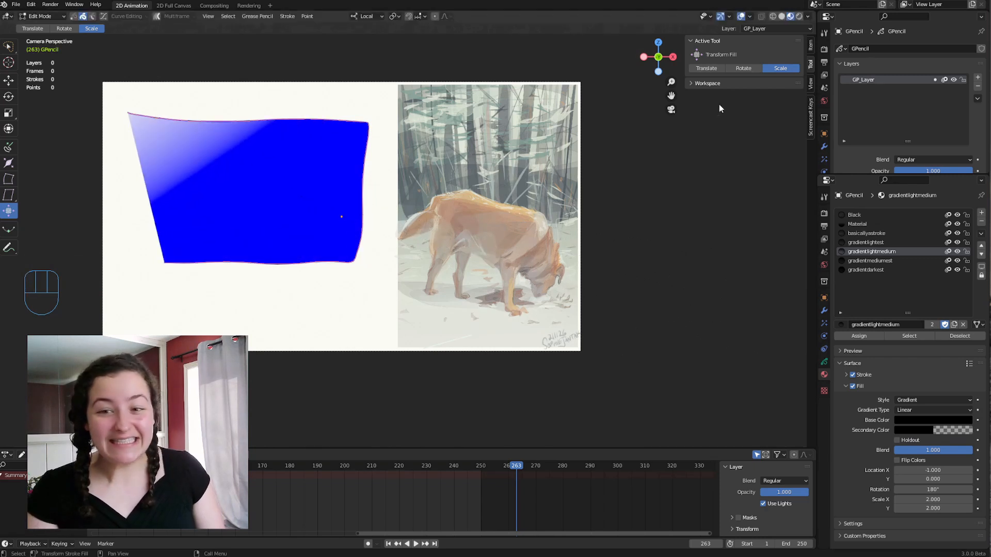
# Translate the gradient of the large blue shape downward with the Transform Fill tool.
pyautogui.click(706, 68)
pyautogui.moveTo(537, 164); pyautogui.dragTo(563, 339)
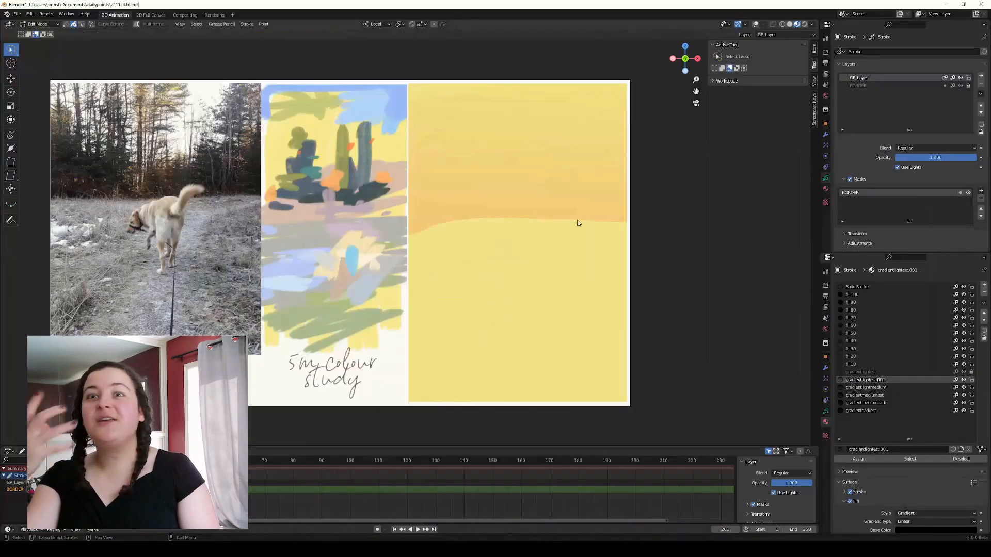
# In the desert painting file, shift the gradient of the orange sky shape with Transform Fill.
pyautogui.press('q')
pyautogui.click(605, 367)
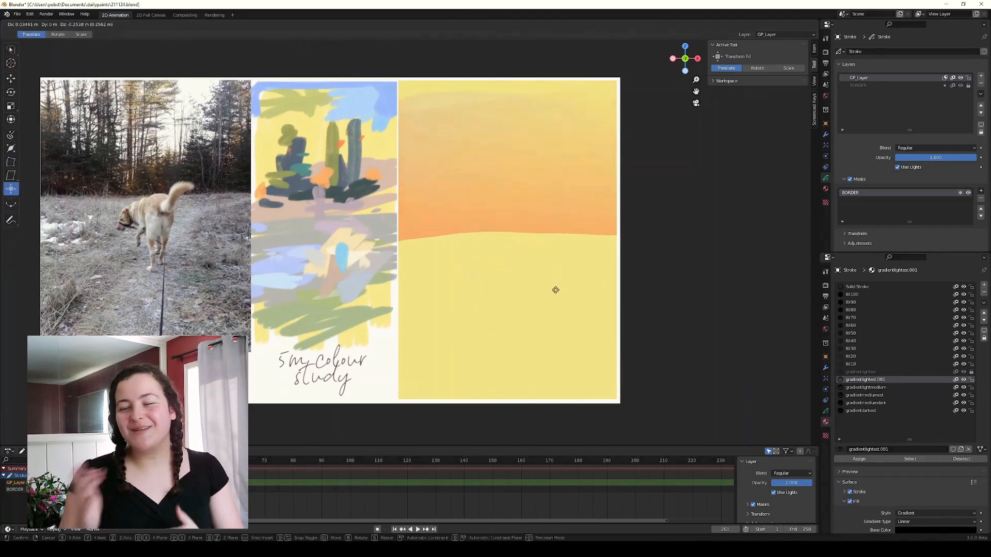
pyautogui.click(559, 273)
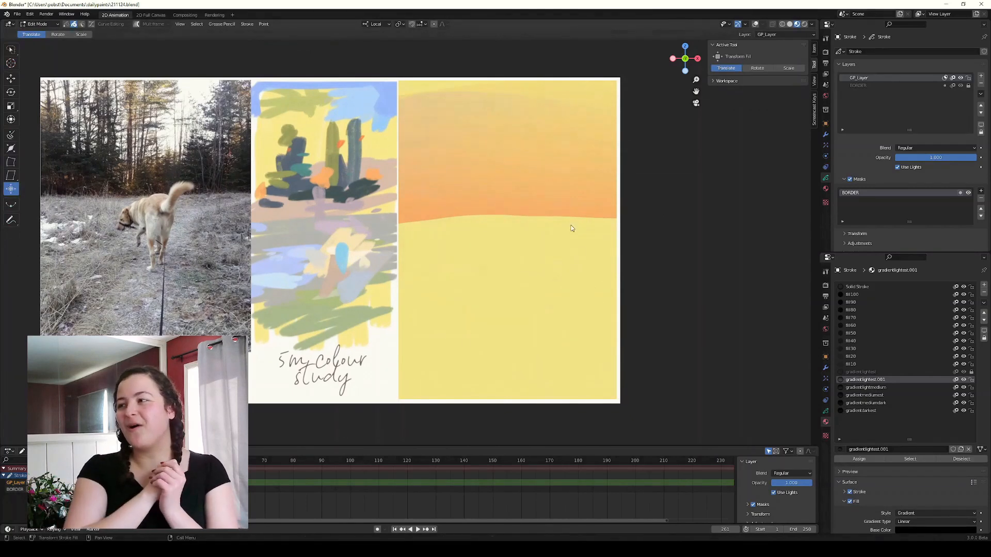
# Rotate, move and scale the gradient fill in the upper sky with Transform Fill, finishing in Draw Mode.
pyautogui.press('Tab')
pyautogui.press('Tab')
pyautogui.click(757, 69)
pyautogui.moveTo(692, 237); pyautogui.dragTo(668, 325)
pyautogui.click(726, 68)
pyautogui.moveTo(588, 242); pyautogui.dragTo(583, 261)
pyautogui.click(789, 68)
# Scale, rotate and move the gradients of the new sky strokes in Edit Mode to blend the blue into the yellow and orange.
pyautogui.press('Tab')
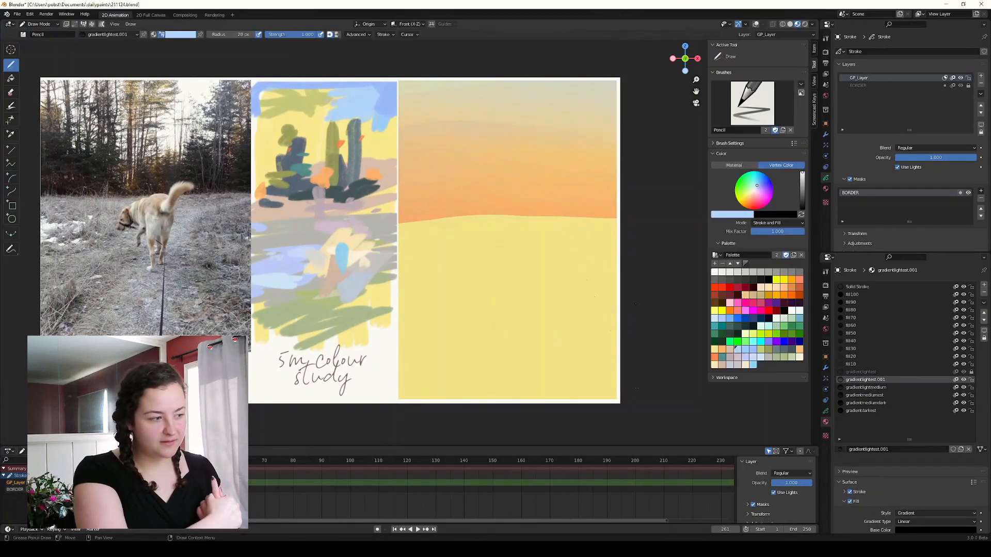
# Draw more wide gradient strokes across the sky of the desert painting, picking further colours from the palette.
pyautogui.moveTo(405, 144); pyautogui.dragTo(503, 182)
pyautogui.keyDown('shift'); pyautogui.moveTo(516, 206); pyautogui.dragTo(502, 220, button='middle'); pyautogui.keyUp('shift')
pyautogui.click(745, 350)
pyautogui.moveTo(385, 102); pyautogui.dragTo(511, 103)
pyautogui.click(753, 350)
pyautogui.moveTo(385, 119)
pyautogui.mouseDown()
pyautogui.moveTo(540, 111)
pyautogui.moveTo(601, 121)
pyautogui.mouseUp()
pyautogui.moveTo(372, 194)
pyautogui.mouseDown()
pyautogui.moveTo(624, 188)
pyautogui.moveTo(659, 196)
pyautogui.mouseUp()
pyautogui.press('Tab')
pyautogui.click(760, 68)
pyautogui.hotkey('alt', 'shift', 'z')
pyautogui.click(722, 69)
pyautogui.click(788, 68)
pyautogui.moveTo(632, 247); pyautogui.dragTo(622, 305)
pyautogui.click(725, 68)
pyautogui.click(789, 68)
pyautogui.moveTo(643, 222); pyautogui.dragTo(637, 327)
pyautogui.click(725, 69)
pyautogui.moveTo(665, 202); pyautogui.dragTo(668, 217)
pyautogui.click(757, 68)
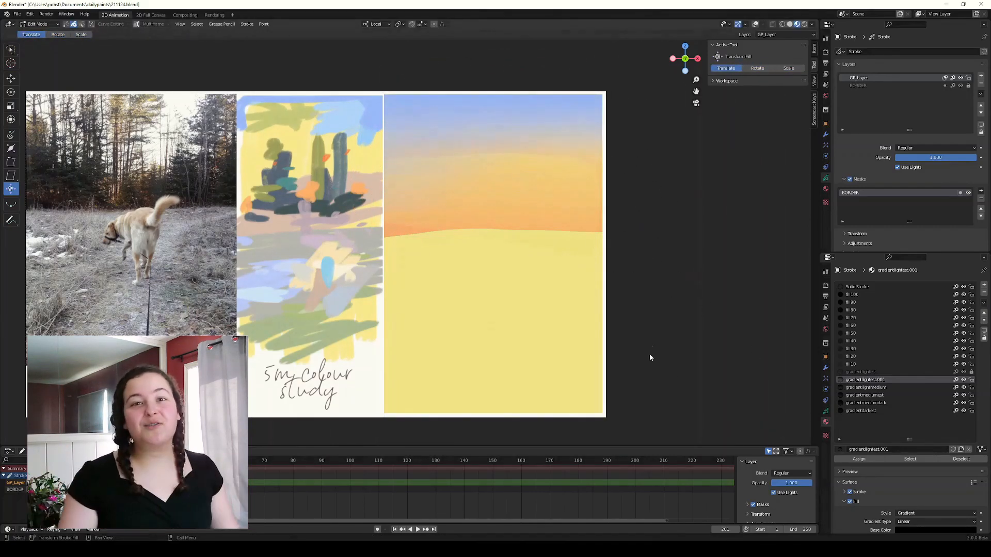
# Show the stroke overlays and rework the band across the middle of the sky.
pyautogui.press('Tab')
pyautogui.hotkey('alt', 'shift', 'z')
pyautogui.press('Tab')
pyautogui.press('x')
pyautogui.click(588, 290)
pyautogui.press('Tab')
pyautogui.press('Tab')
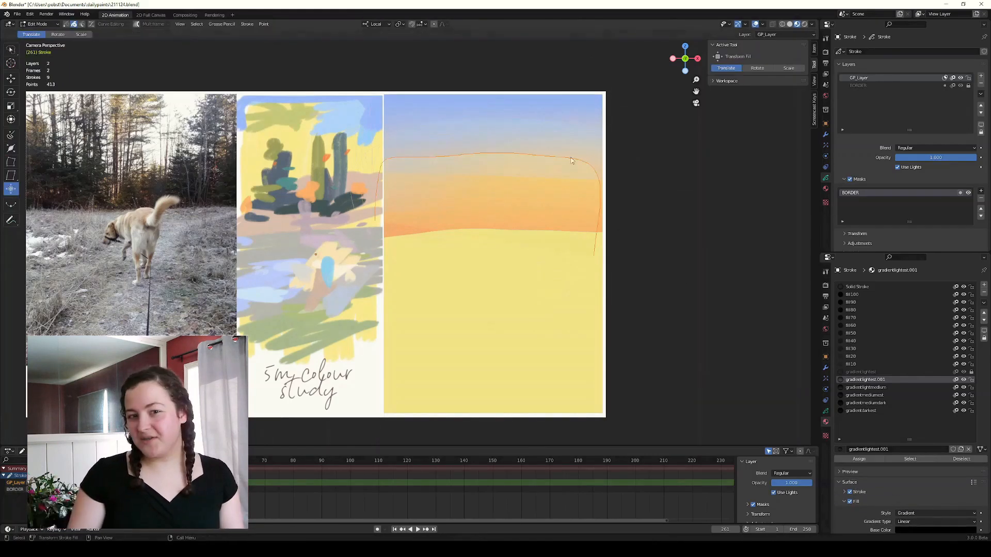
pyautogui.keyDown('shift'); pyautogui.moveTo(575, 321); pyautogui.dragTo(561, 323, button='middle'); pyautogui.keyUp('shift')
pyautogui.press('Tab')
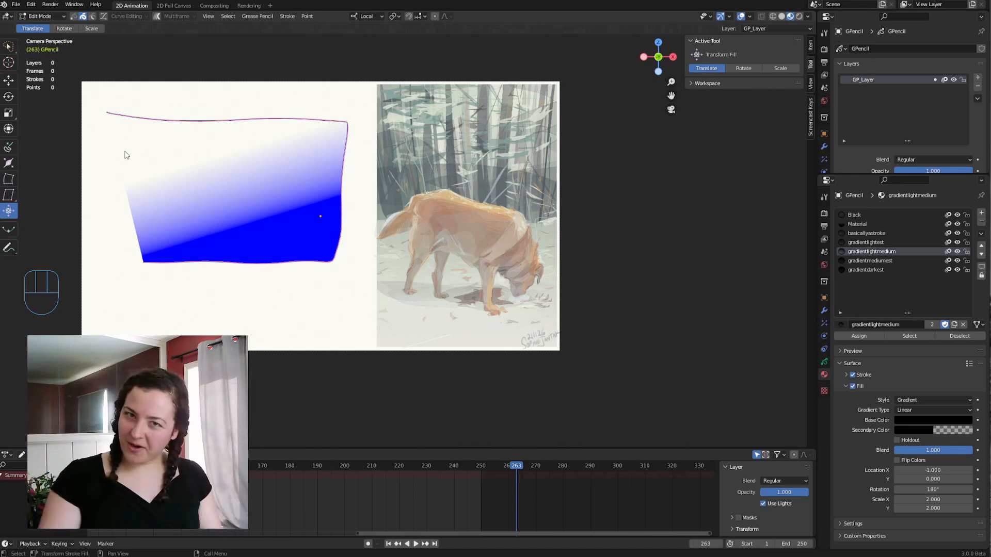
# Draw rows of dark blue spiked and rounded shapes with the 04gradientmediumest material to compare how the gradient falls.
pyautogui.moveTo(43, 168)
pyautogui.mouseDown()
pyautogui.moveTo(156, 171)
pyautogui.moveTo(274, 219)
pyautogui.moveTo(339, 230)
pyautogui.moveTo(416, 201)
pyautogui.mouseUp()
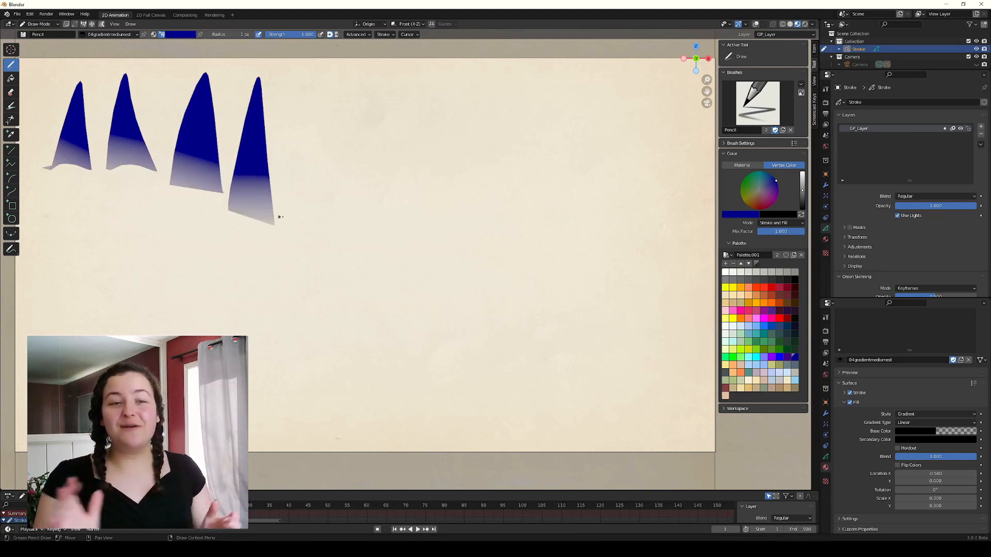
pyautogui.moveTo(512, 210)
pyautogui.mouseDown()
pyautogui.moveTo(512, 227)
pyautogui.moveTo(588, 253)
pyautogui.mouseUp()
pyautogui.moveTo(610, 220)
pyautogui.mouseDown()
pyautogui.moveTo(612, 170)
pyautogui.moveTo(671, 247)
pyautogui.mouseUp()
pyautogui.moveTo(51, 333)
pyautogui.mouseDown()
pyautogui.moveTo(138, 264)
pyautogui.moveTo(150, 336)
pyautogui.mouseUp()
pyautogui.moveTo(171, 354)
pyautogui.mouseDown()
pyautogui.moveTo(220, 238)
pyautogui.moveTo(258, 353)
pyautogui.moveTo(382, 356)
pyautogui.moveTo(404, 232)
pyautogui.moveTo(502, 372)
pyautogui.moveTo(657, 372)
pyautogui.mouseUp()
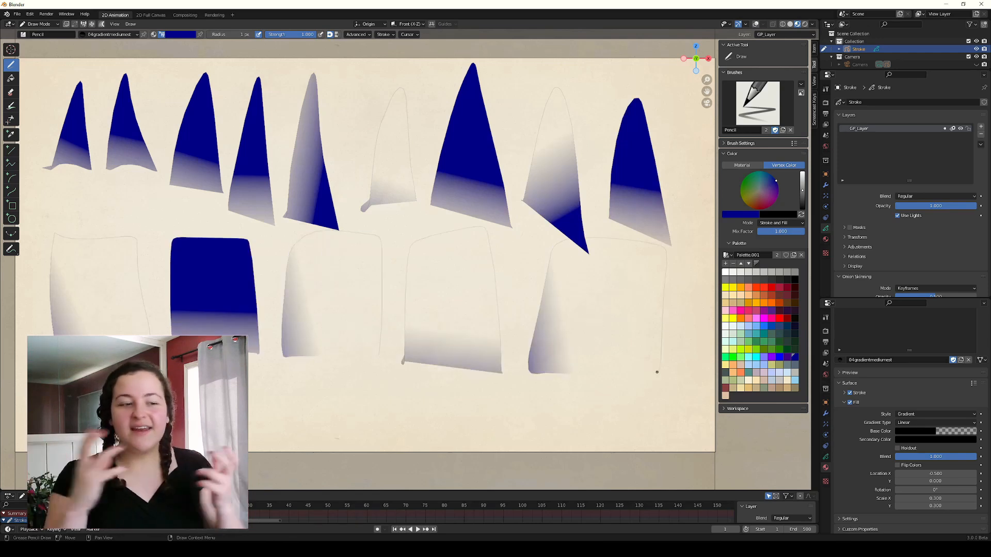
pyautogui.moveTo(277, 426)
pyautogui.mouseDown()
pyautogui.moveTo(278, 361)
pyautogui.moveTo(338, 430)
pyautogui.mouseUp()
pyautogui.moveTo(362, 424)
pyautogui.mouseDown()
pyautogui.moveTo(363, 402)
pyautogui.moveTo(425, 436)
pyautogui.moveTo(481, 426)
pyautogui.mouseUp()
pyautogui.moveTo(566, 299); pyautogui.dragTo(593, 395)
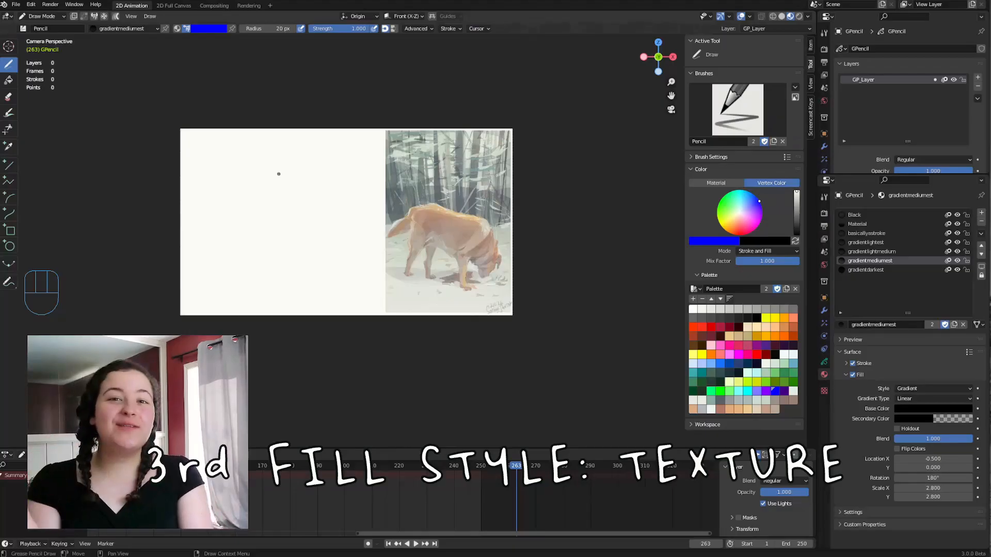
# Select the grease pencil material named Material and set its fill style to Texture.
pyautogui.click(893, 223)
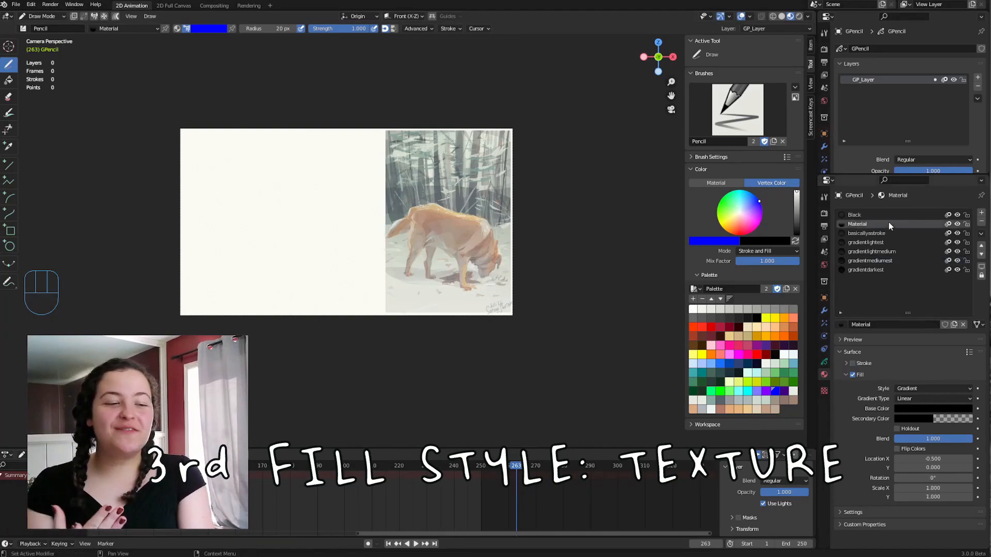
pyautogui.click(914, 389)
pyautogui.click(904, 419)
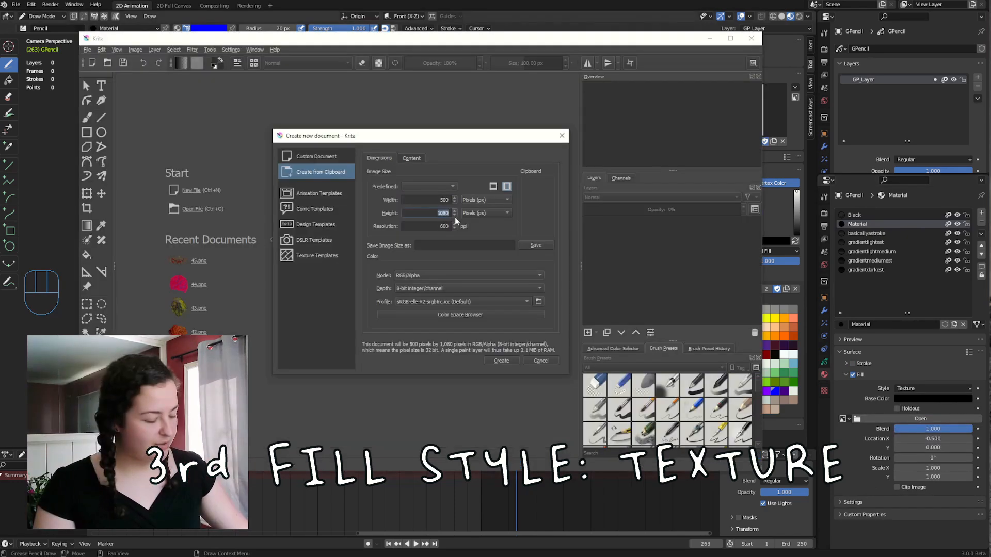
# Create a 500 x 500 image of a blue arrow in Krita and make its background transparent with the Color to Alpha filter.
pyautogui.write('500')
pyautogui.click(501, 361)
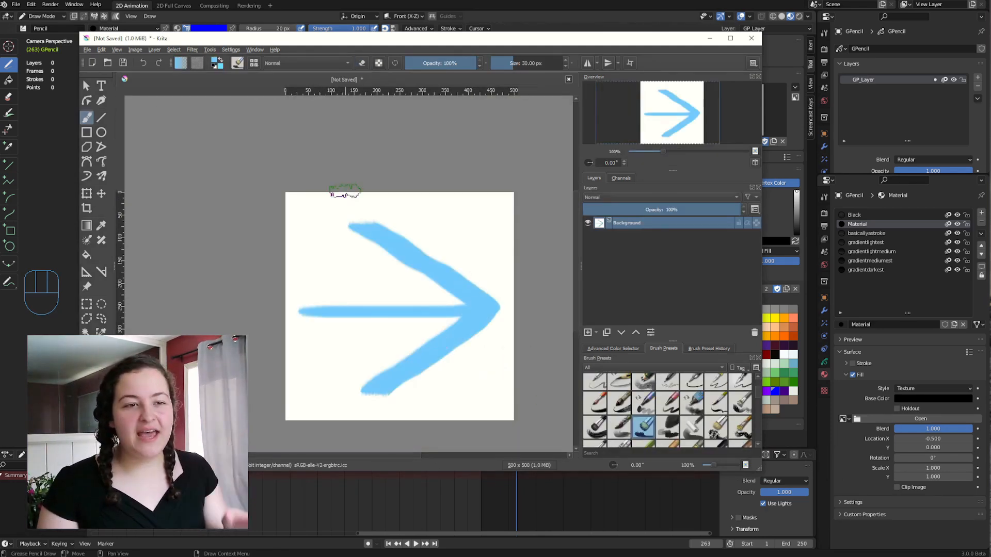
pyautogui.click(174, 50)
pyautogui.moveTo(194, 50)
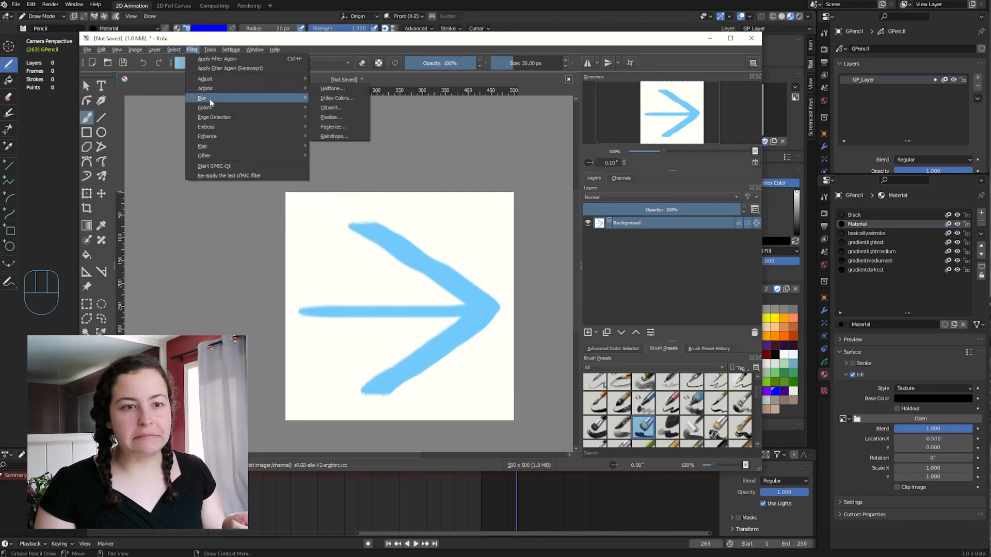
pyautogui.moveTo(206, 108)
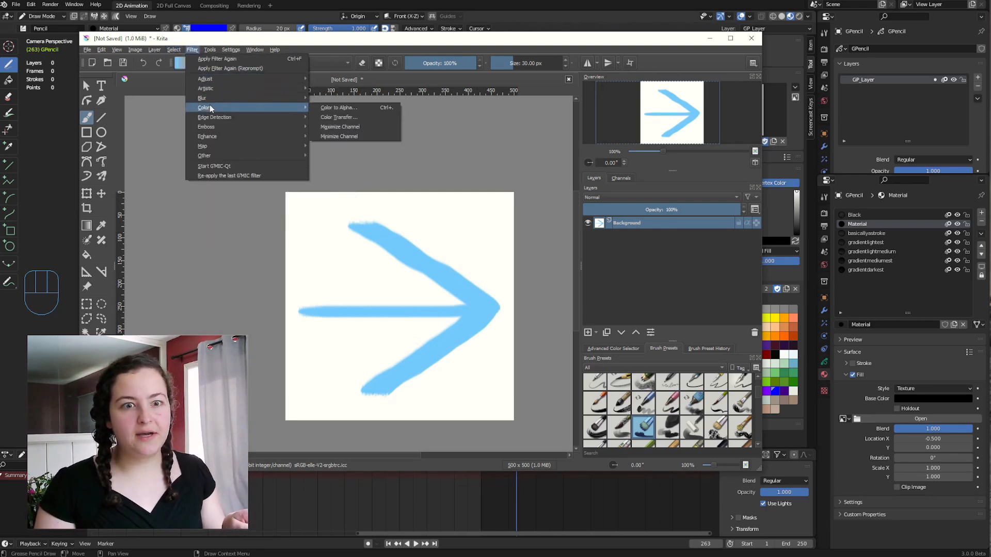
pyautogui.click(345, 108)
pyautogui.click(519, 443)
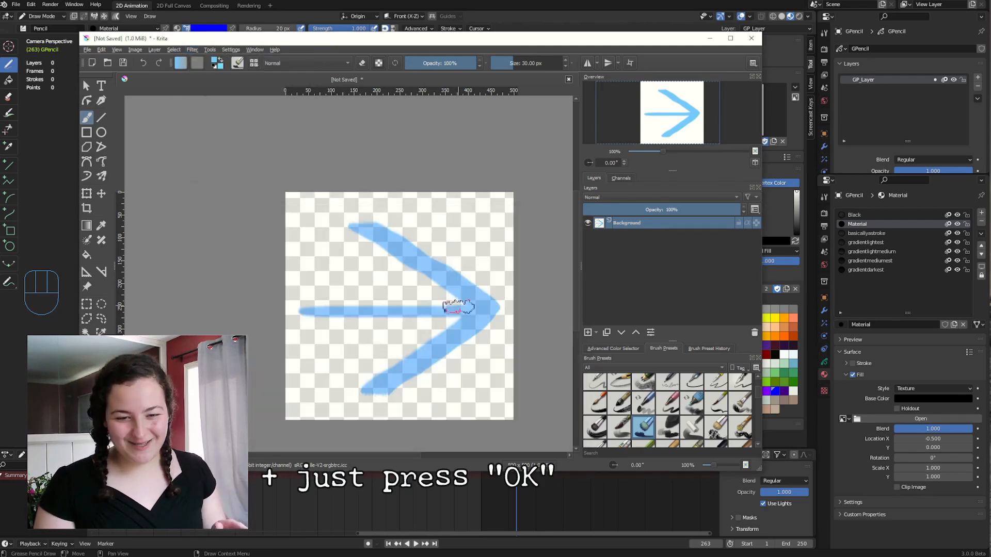
pyautogui.moveTo(456, 308); pyautogui.dragTo(410, 277, button='middle')
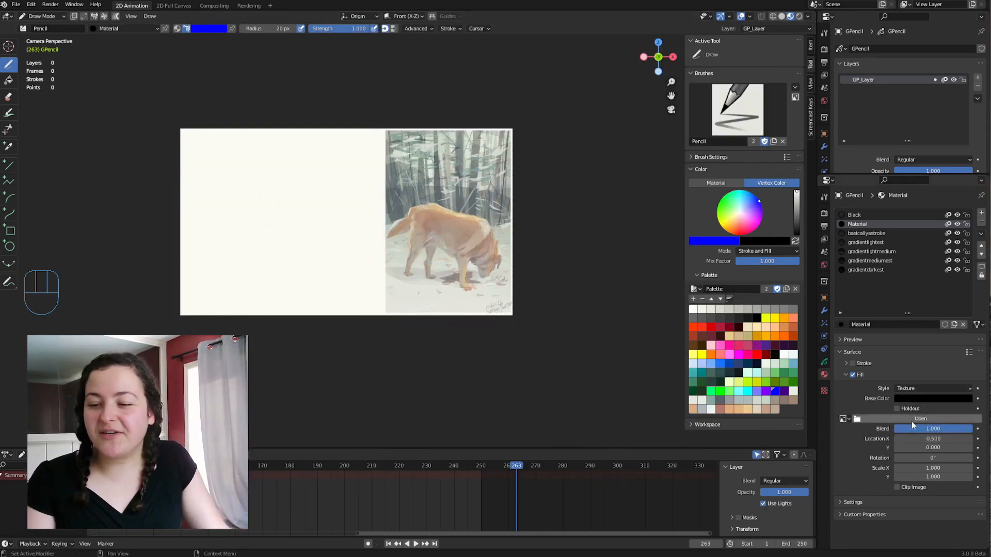
# Load arrow.png as the fill texture in Blender and set its Scale X and Y to 0.2.
pyautogui.click(918, 419)
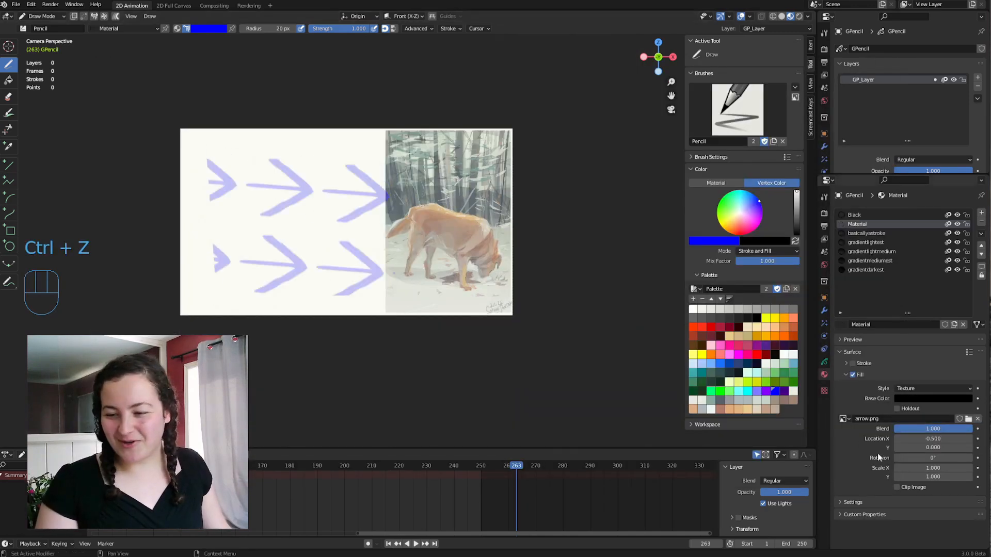
pyautogui.moveTo(946, 466)
pyautogui.mouseDown()
pyautogui.moveTo(946, 477)
pyautogui.moveTo(959, 476)
pyautogui.mouseUp()
pyautogui.write('0.2')
pyautogui.press('Return')
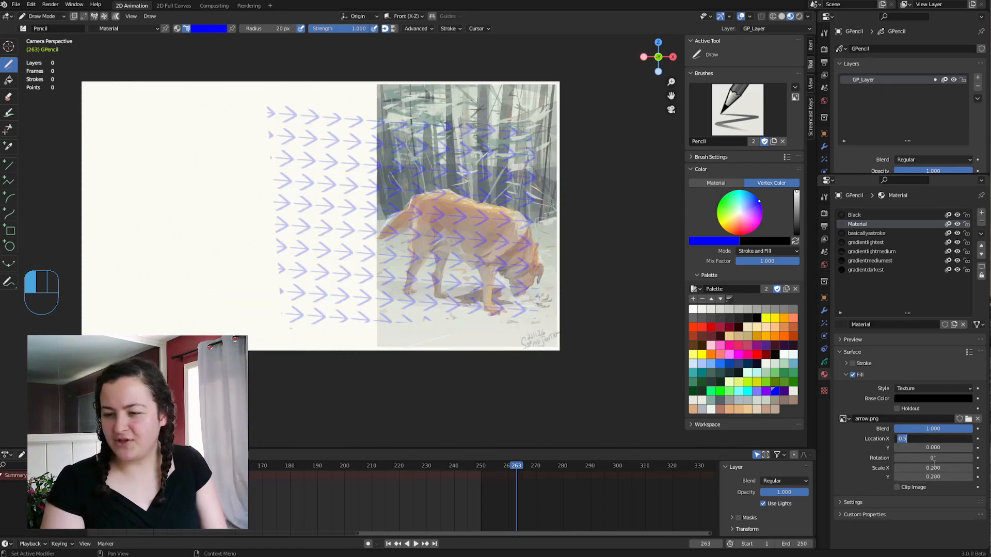
# Set the fill's Location X and Blend to 0 and enable the material's stroke.
pyautogui.press('BackSpace')
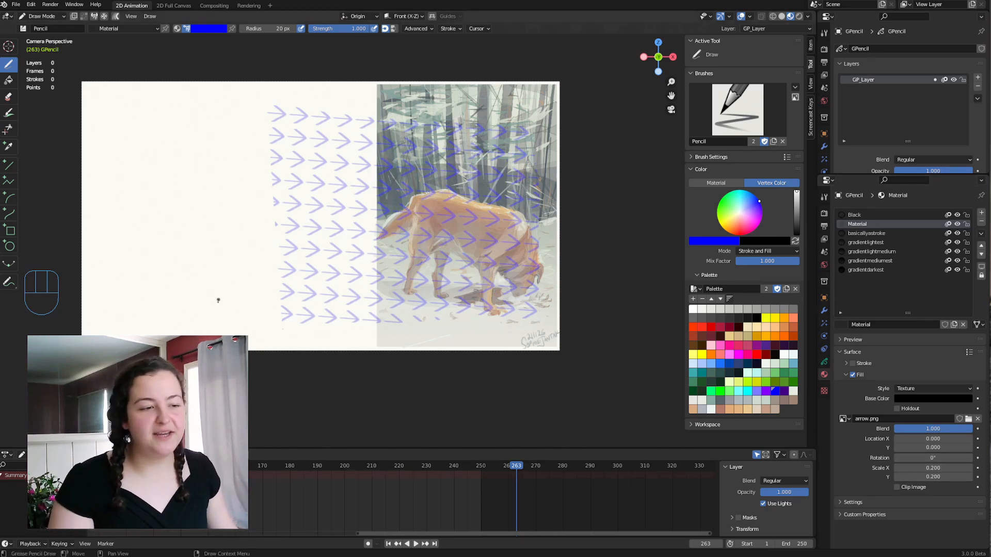
pyautogui.click(853, 363)
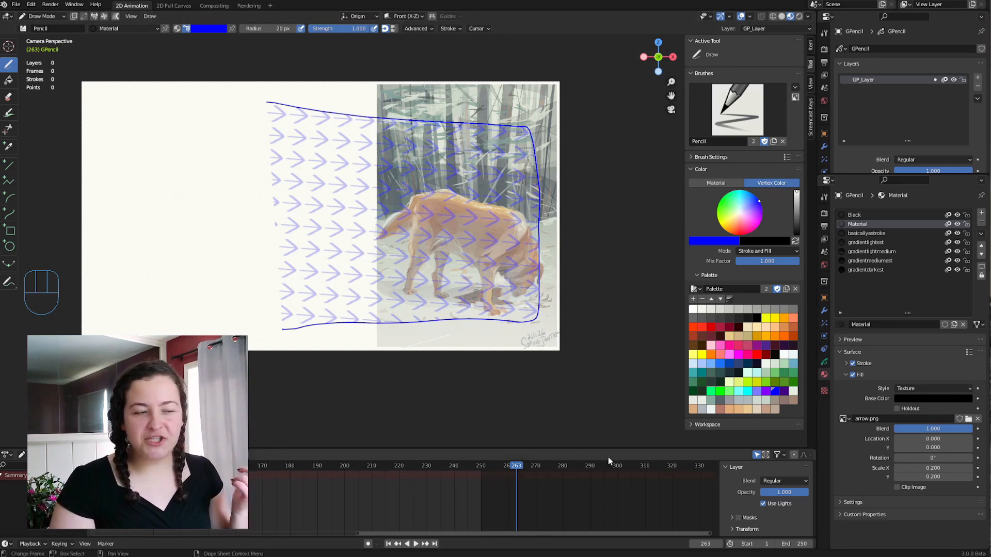
pyautogui.moveTo(954, 432); pyautogui.dragTo(872, 431)
# Move the arrow-textured shape onto the blank area beside the dog painting.
pyautogui.press('Tab')
pyautogui.click(503, 312)
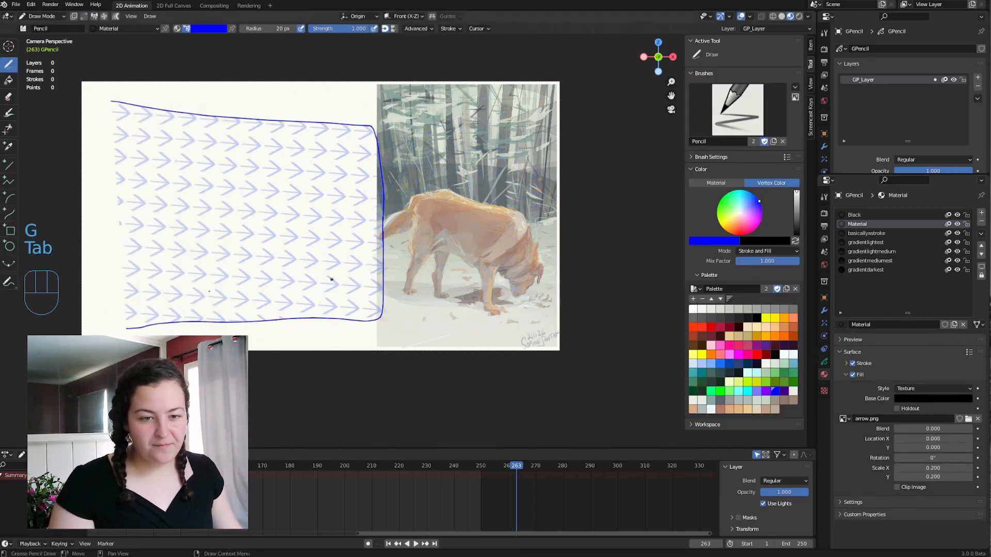
pyautogui.scroll(2, 208, 222)
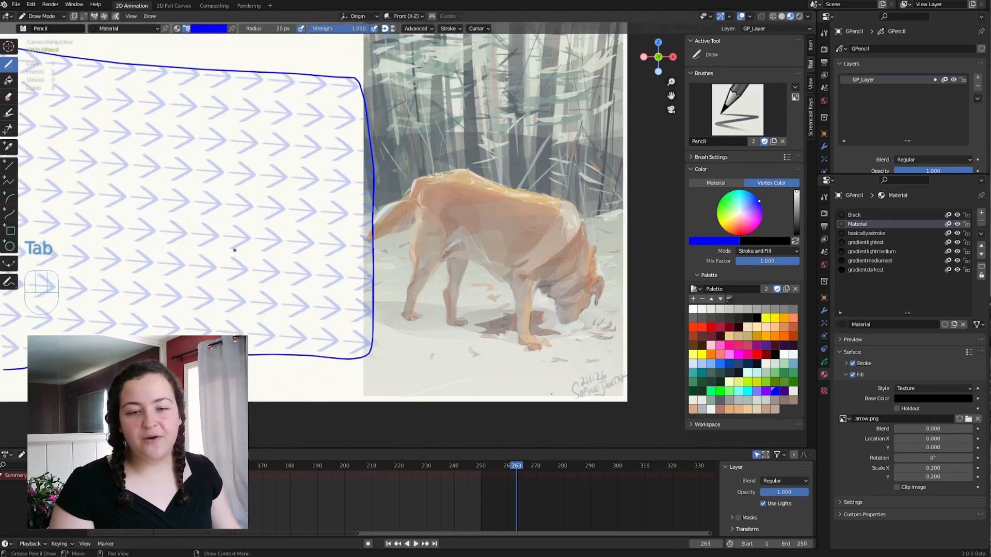
pyautogui.scroll(-1, 235, 249)
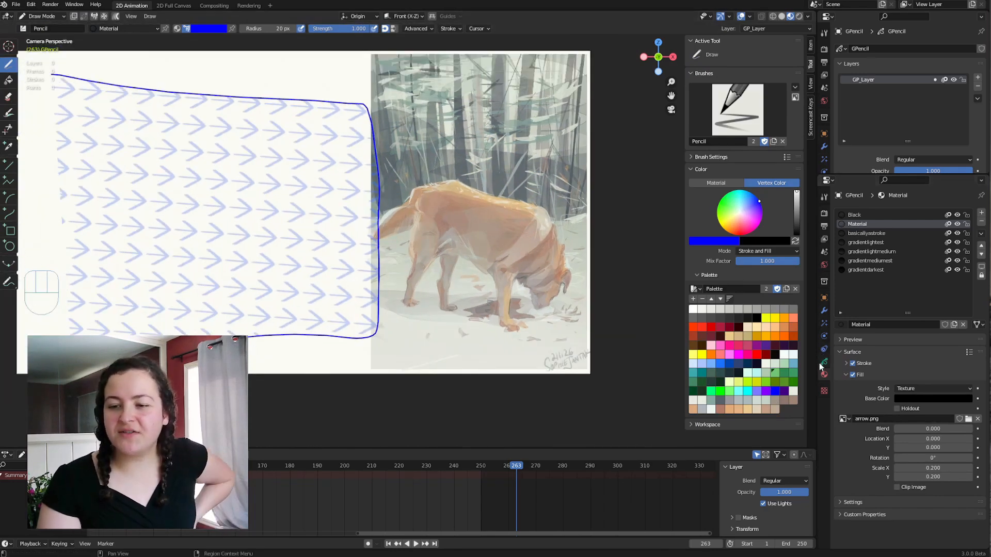
# Add a Tint modifier to the grease pencil object and enable its Custom Curve.
pyautogui.click(825, 310)
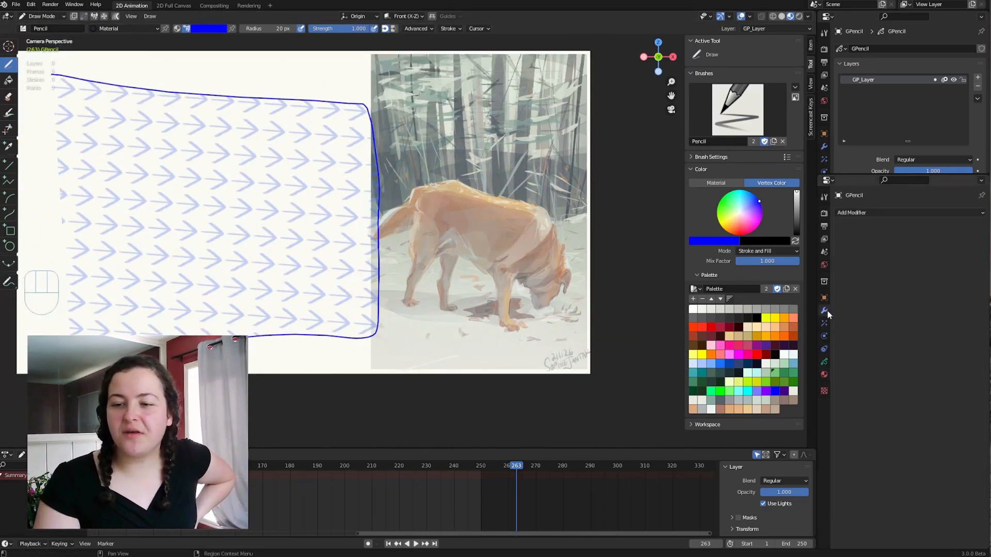
pyautogui.click(851, 212)
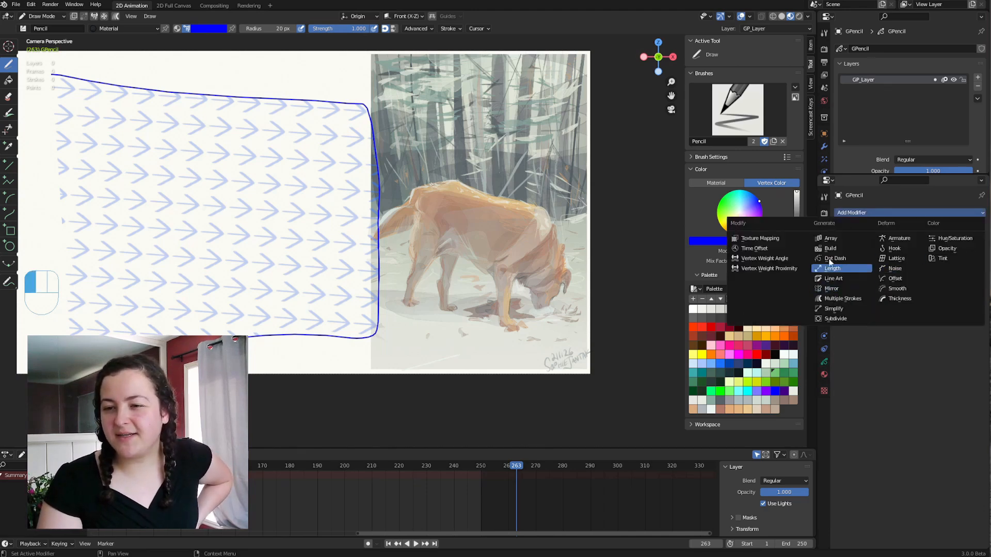
pyautogui.click(942, 258)
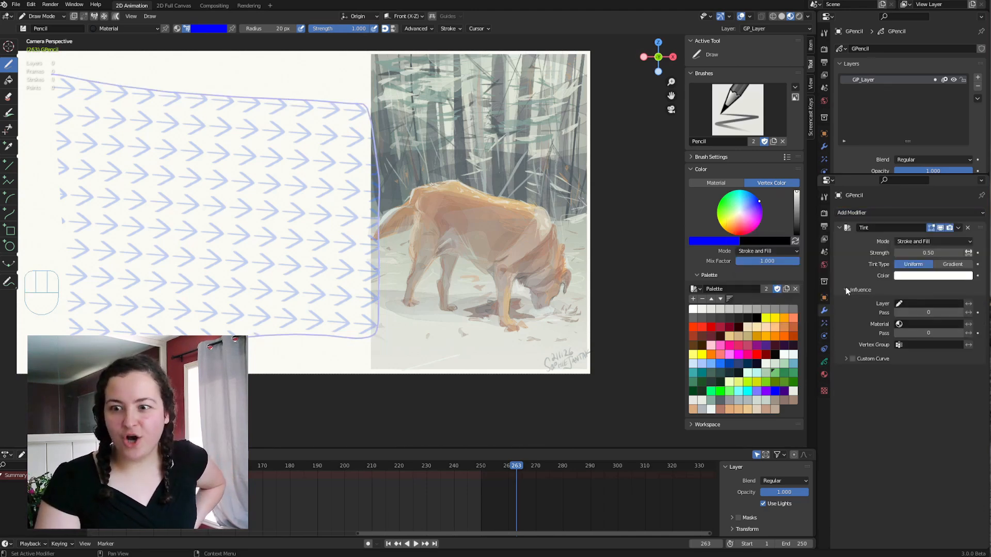
pyautogui.click(848, 358)
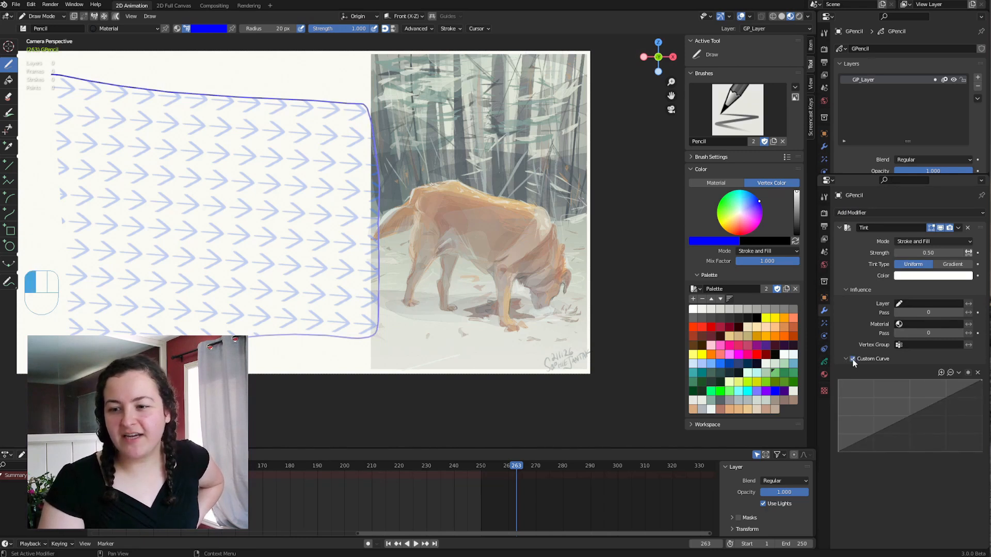
# Set the Tint modifier's strength to 1 and its colour to red.
pyautogui.click(907, 253)
pyautogui.write('1')
pyautogui.press('Return')
pyautogui.click(918, 276)
pyautogui.click(927, 217)
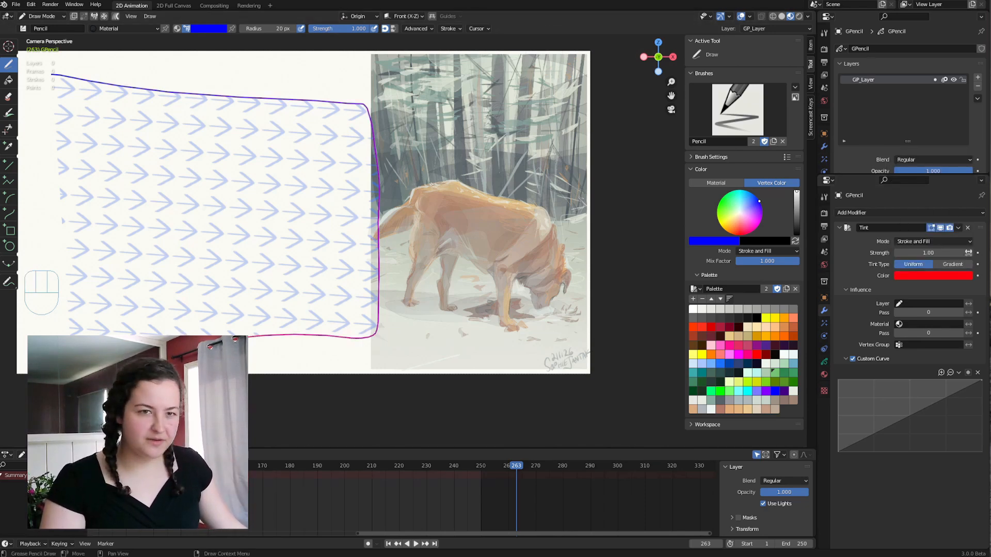
# Delete the existing shape and draw a green open-sided box on the blank area with the textured material.
pyautogui.press('a')
pyautogui.press('x')
pyautogui.press('Tab')
pyautogui.click(719, 390)
pyautogui.moveTo(85, 90)
pyautogui.mouseDown()
pyautogui.moveTo(233, 89)
pyautogui.moveTo(312, 221)
pyautogui.moveTo(65, 285)
pyautogui.mouseUp()
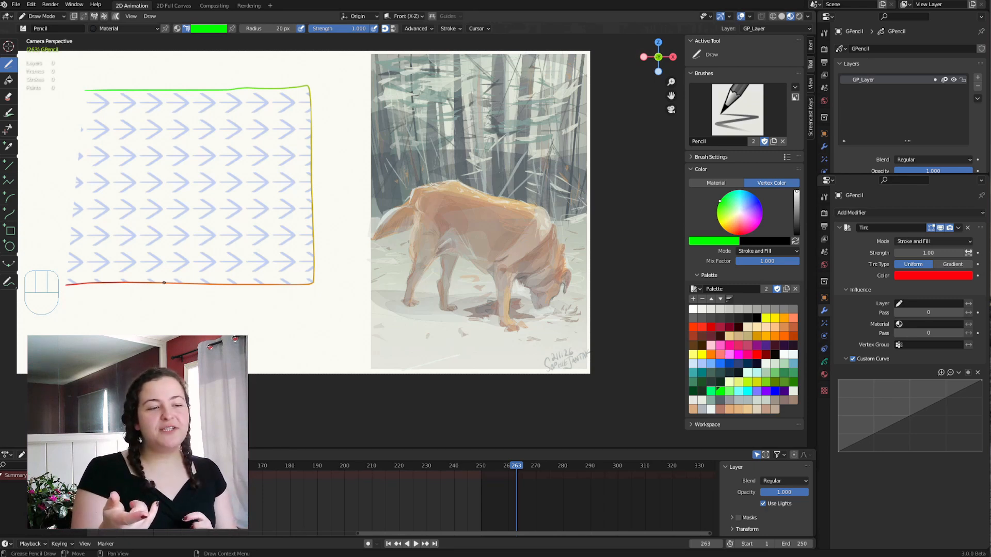
# Undo the green box and draw four smaller open-sided boxes instead, each stroke running in a different direction.
pyautogui.hotkey('ctrl', 'z')
pyautogui.hotkey('ctrl', 'z')
pyautogui.hotkey('ctrl', 'z')
pyautogui.moveTo(339, 110)
pyautogui.mouseDown()
pyautogui.moveTo(346, 227)
pyautogui.moveTo(233, 221)
pyautogui.moveTo(221, 99)
pyautogui.mouseUp()
pyautogui.hotkey('ctrl', 'z')
pyautogui.moveTo(206, 218)
pyautogui.mouseDown()
pyautogui.moveTo(183, 218)
pyautogui.moveTo(114, 320)
pyautogui.moveTo(205, 323)
pyautogui.mouseUp()
pyautogui.moveTo(254, 383)
pyautogui.mouseDown()
pyautogui.moveTo(257, 271)
pyautogui.moveTo(375, 269)
pyautogui.moveTo(399, 392)
pyautogui.mouseUp()
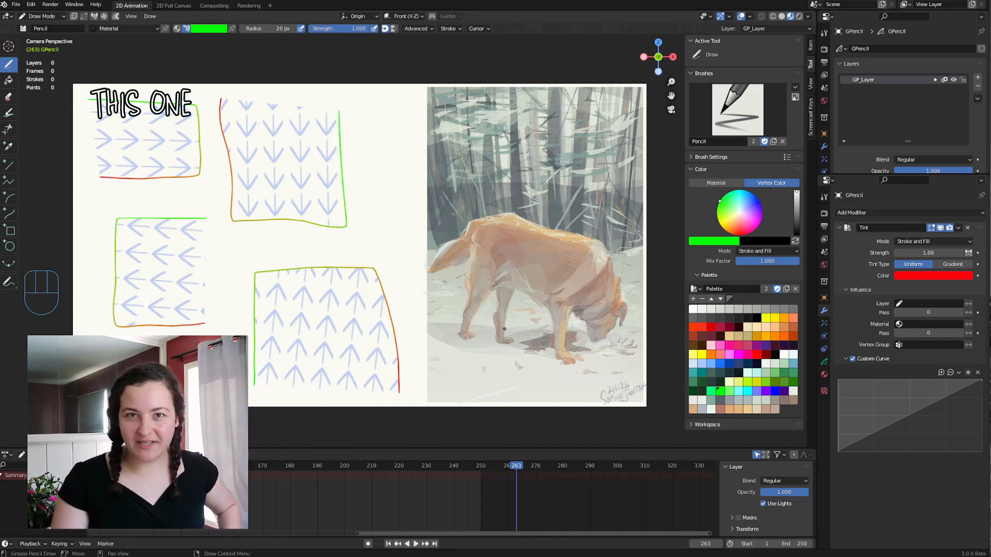
# Translate the arrow textures inside the boxes in Edit Mode with the Transform Fill tool.
pyautogui.press('Tab')
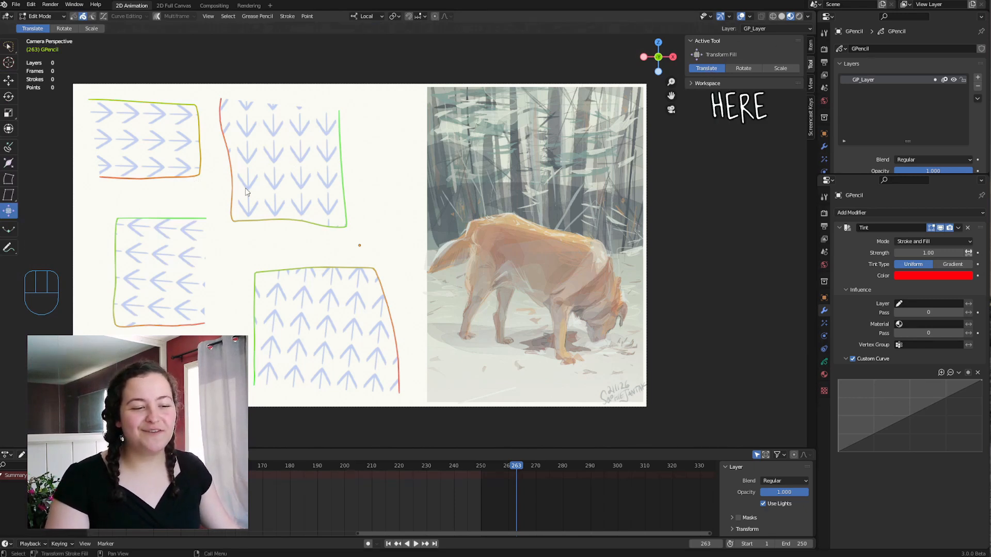
pyautogui.click(148, 176)
pyautogui.moveTo(148, 179); pyautogui.dragTo(96, 214)
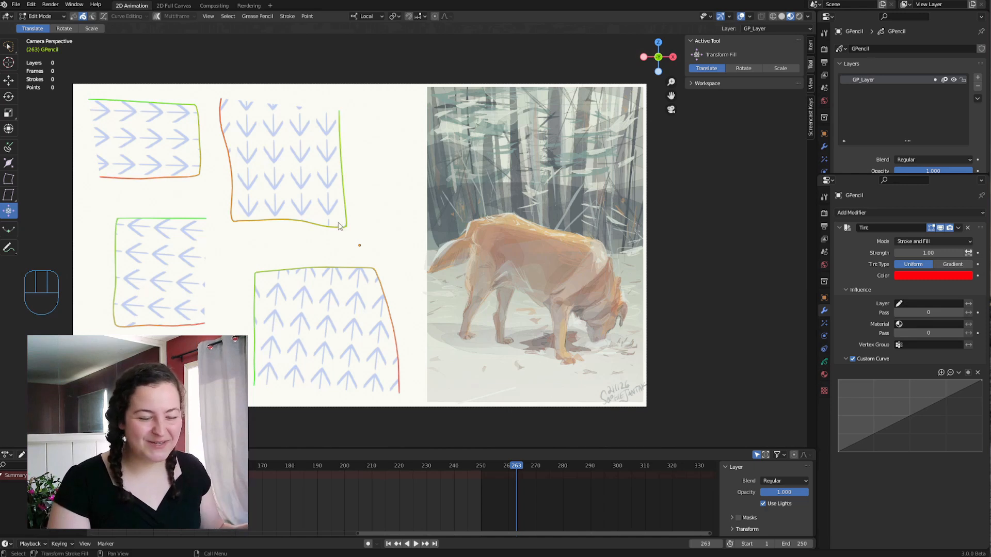
pyautogui.moveTo(280, 179); pyautogui.dragTo(278, 202)
pyautogui.moveTo(143, 286); pyautogui.dragTo(114, 334)
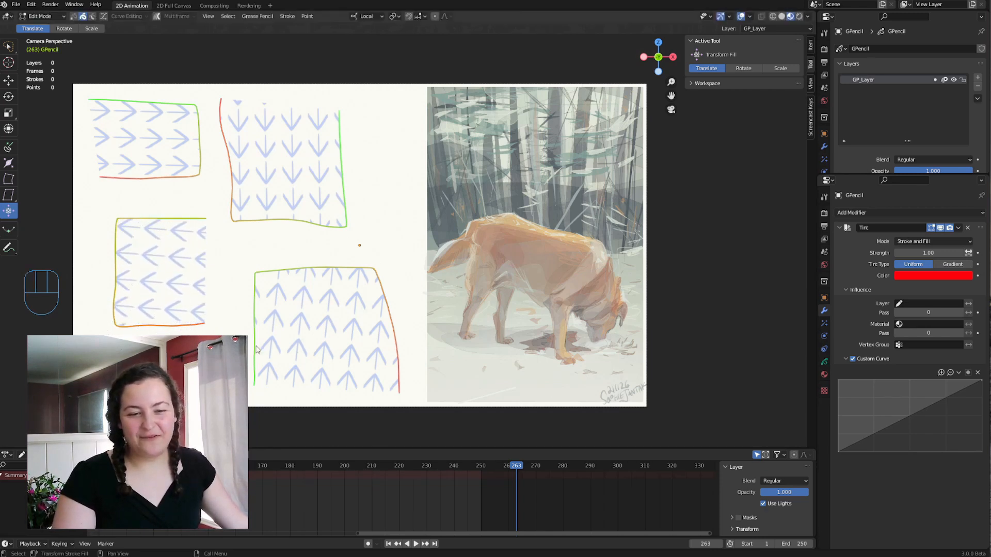
pyautogui.moveTo(357, 373); pyautogui.dragTo(278, 320)
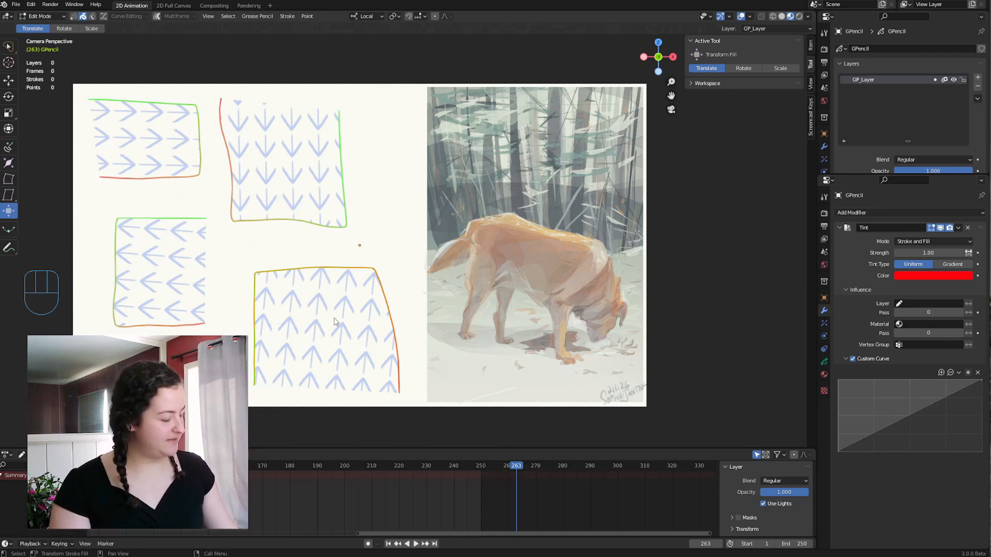
# Switch to point selection and select all points of the four boxes.
pyautogui.click(364, 291)
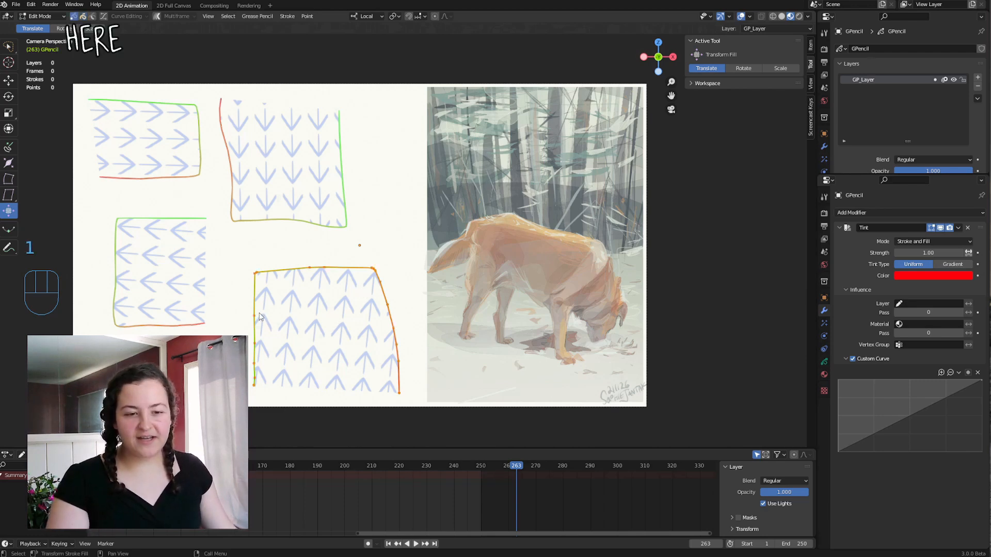
pyautogui.scroll(2, 258, 315)
pyautogui.press('a')
pyautogui.keyDown('shift'); pyautogui.moveTo(181, 315); pyautogui.dragTo(328, 319, button='middle'); pyautogui.keyUp('shift')
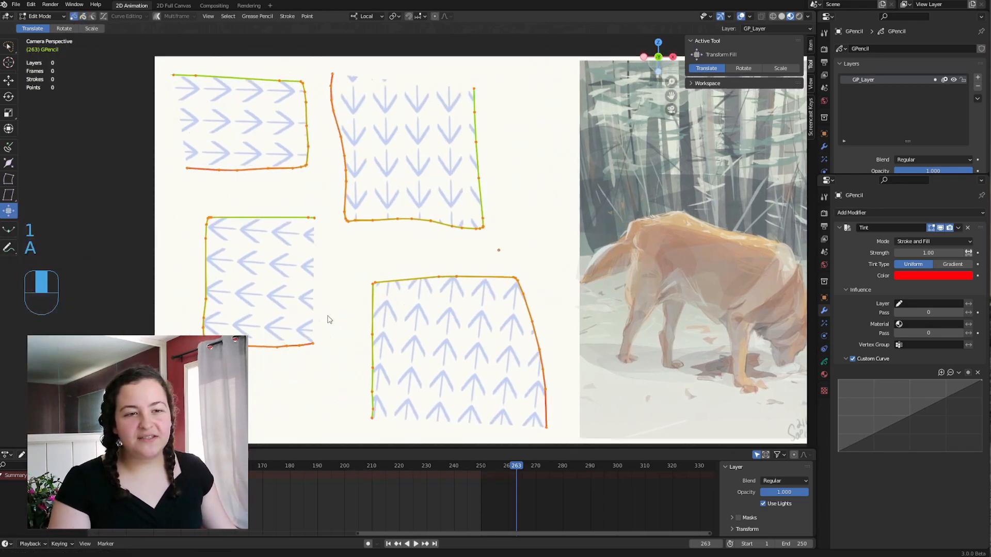
# Select the open upper end point of the lower-left box and move it outward and down to change the arrows' direction.
pyautogui.scroll(2, 327, 320)
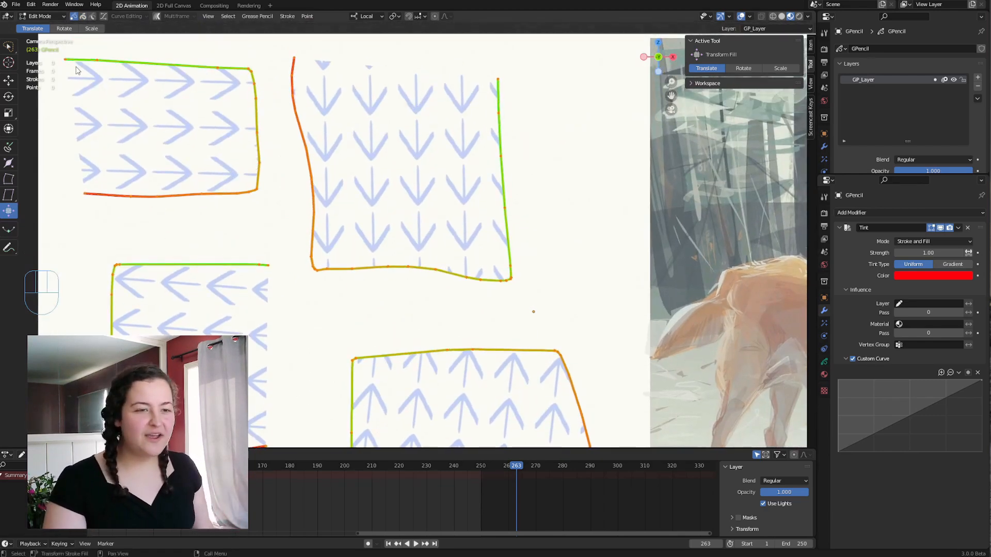
pyautogui.moveTo(276, 280); pyautogui.dragTo(246, 268)
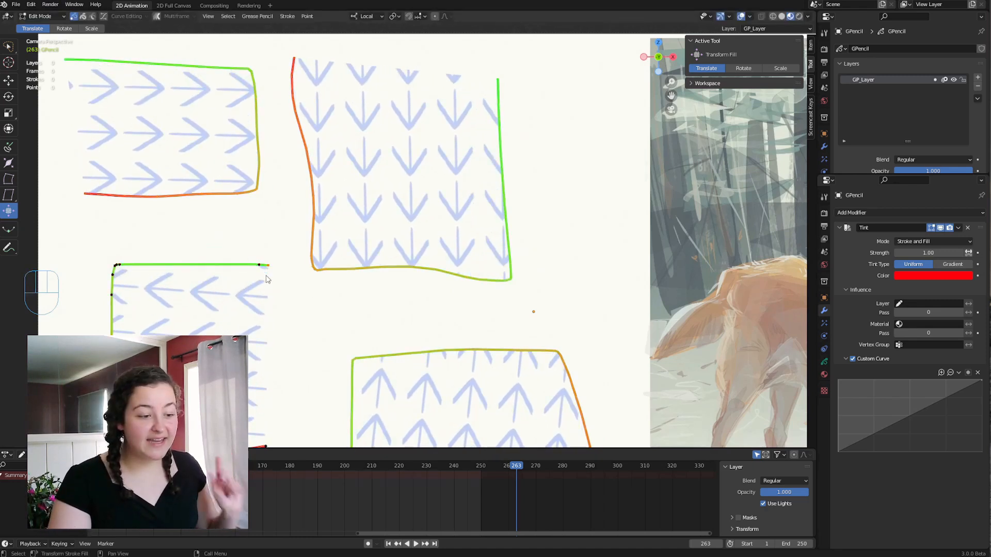
pyautogui.keyDown('shift'); pyautogui.moveTo(332, 330); pyautogui.dragTo(299, 290, button='middle'); pyautogui.keyUp('shift')
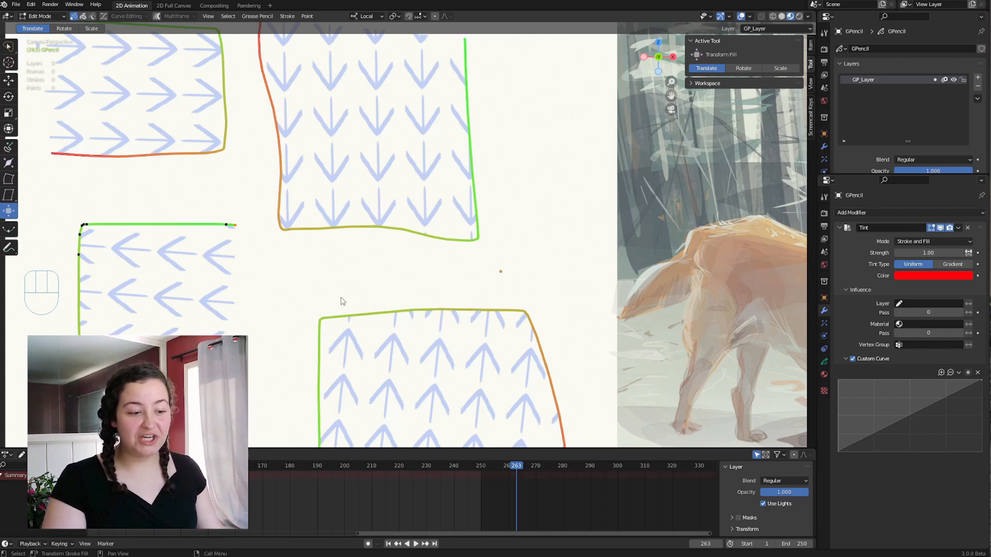
pyautogui.press('g')
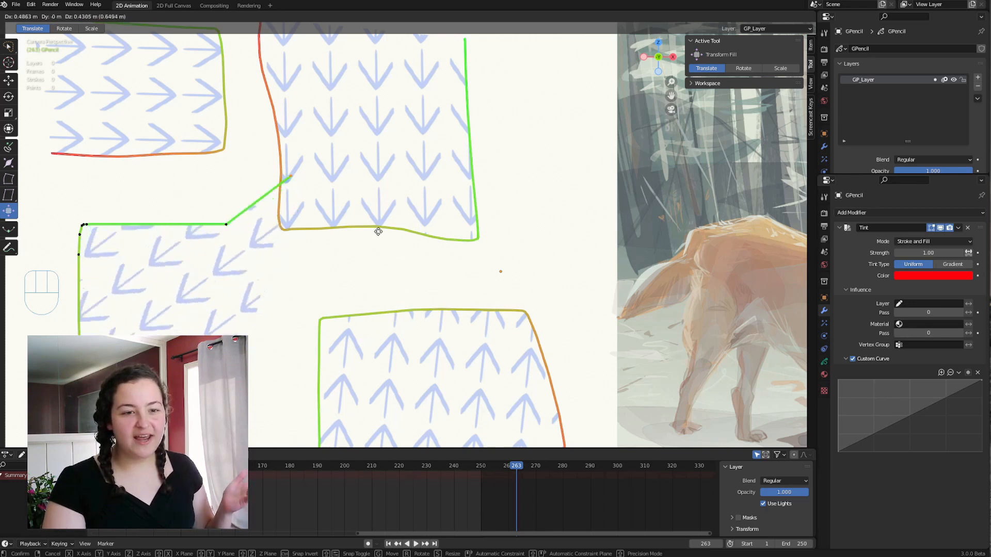
pyautogui.click(219, 321)
pyautogui.press('g')
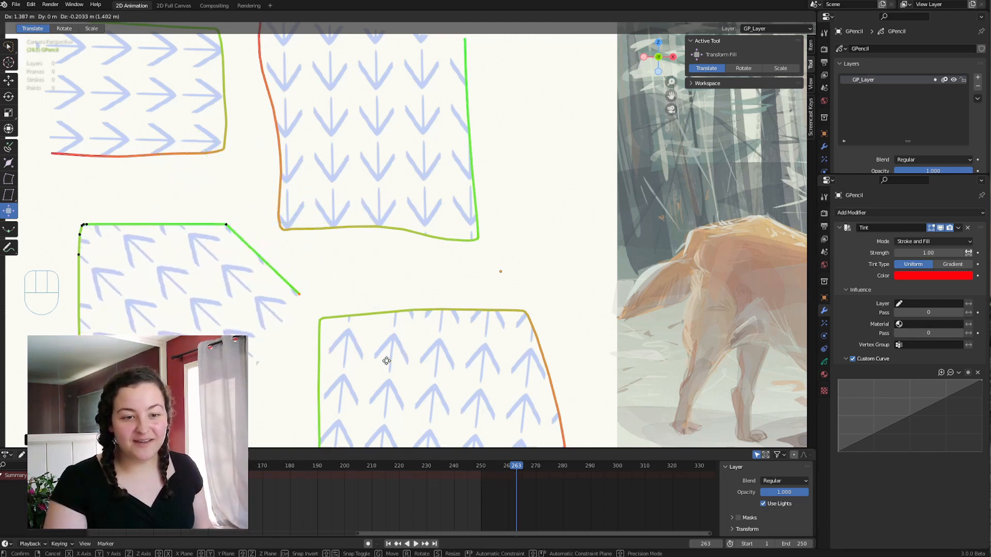
pyautogui.click(364, 363)
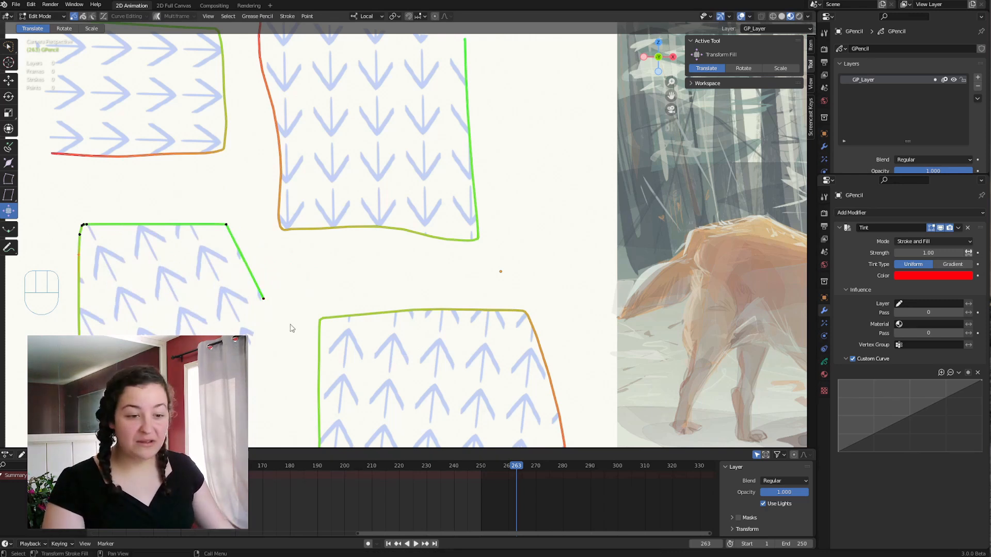
# Move other points along the left and upper edges of the lower-left box to distort it into a zigzag outline.
pyautogui.press('g')
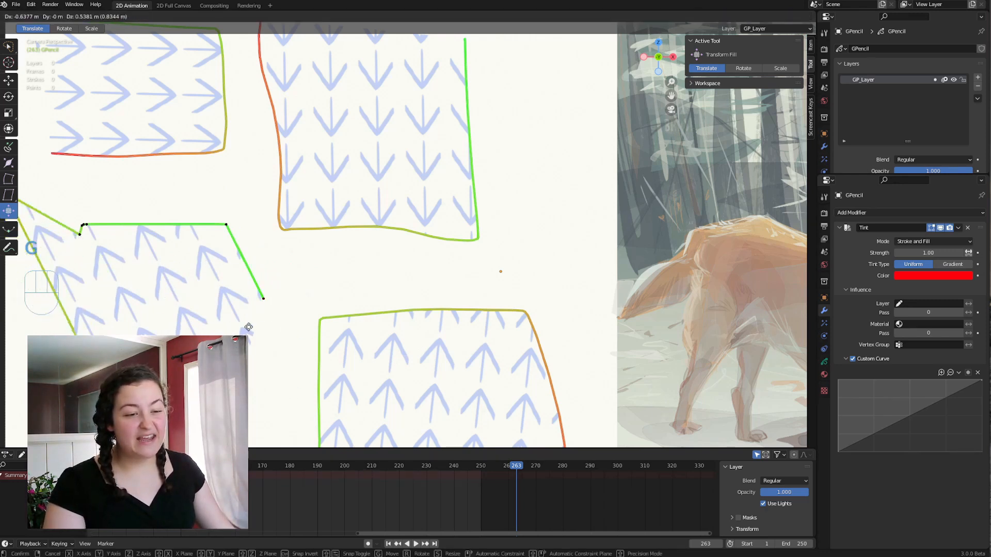
pyautogui.click(190, 227)
pyautogui.press('g')
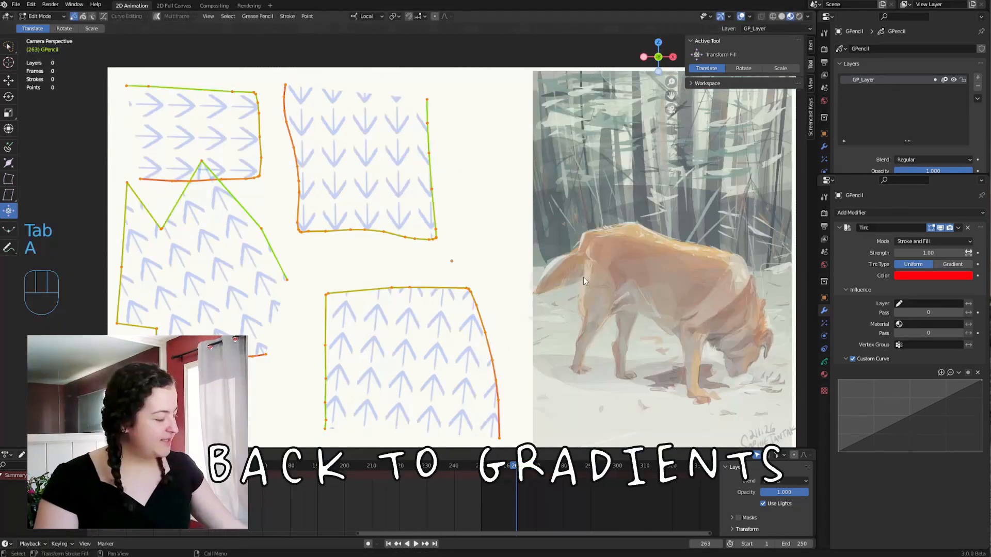
# Delete all points of the four arrow-textured boxes and return to Draw Mode.
pyautogui.press('x')
pyautogui.click(580, 276)
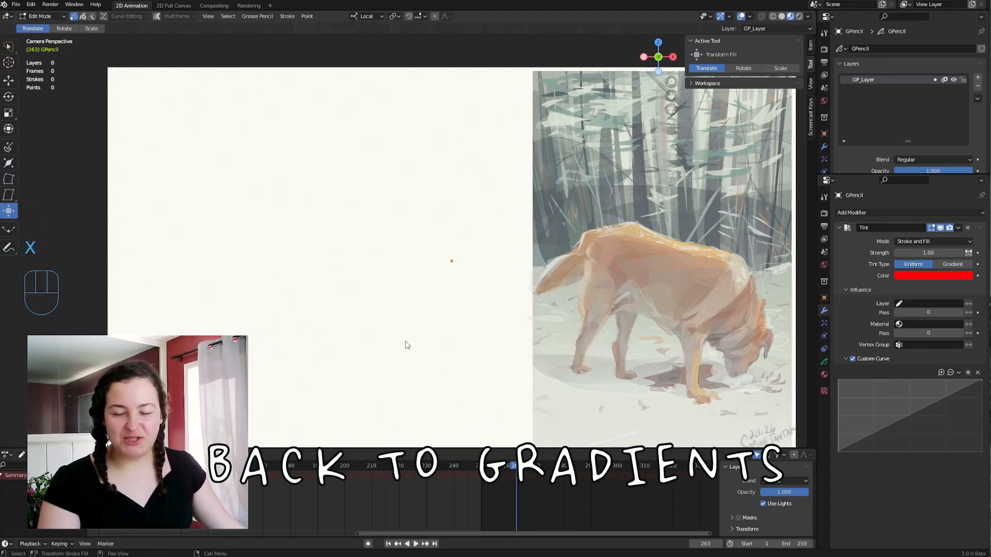
pyautogui.press('Tab')
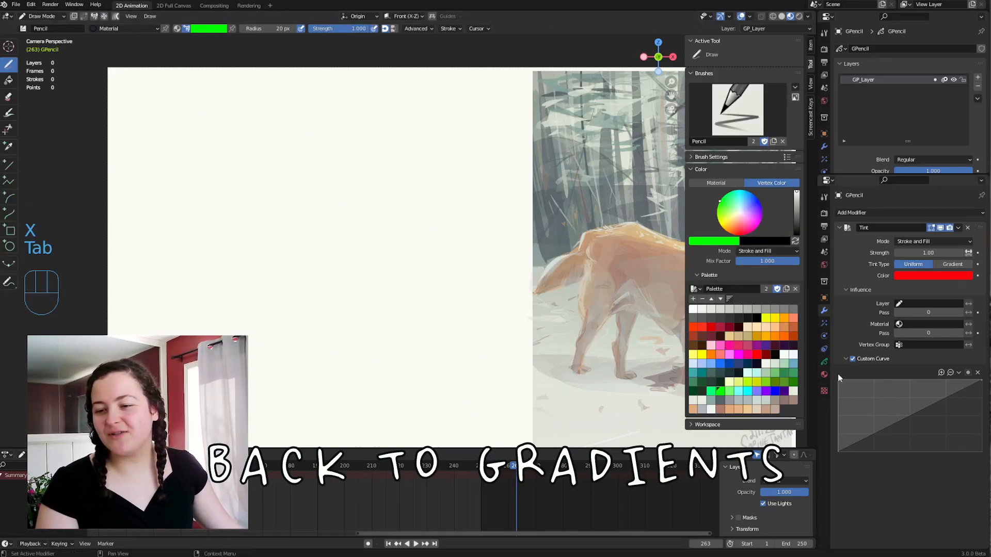
# Make gradientlightest the active material and draw a wide teal shape with its left side open across the blank area.
pyautogui.click(824, 363)
pyautogui.click(824, 374)
pyautogui.click(872, 234)
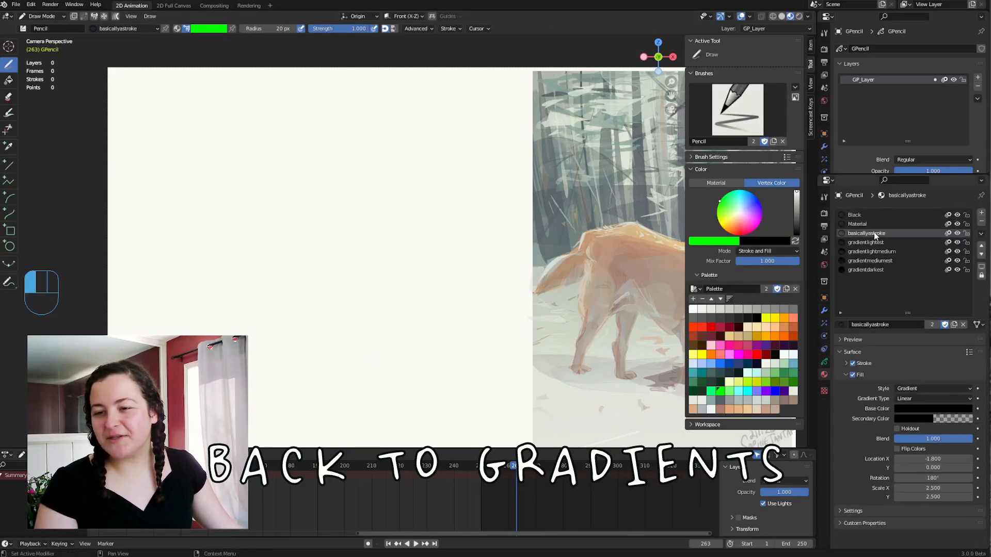
pyautogui.click(878, 242)
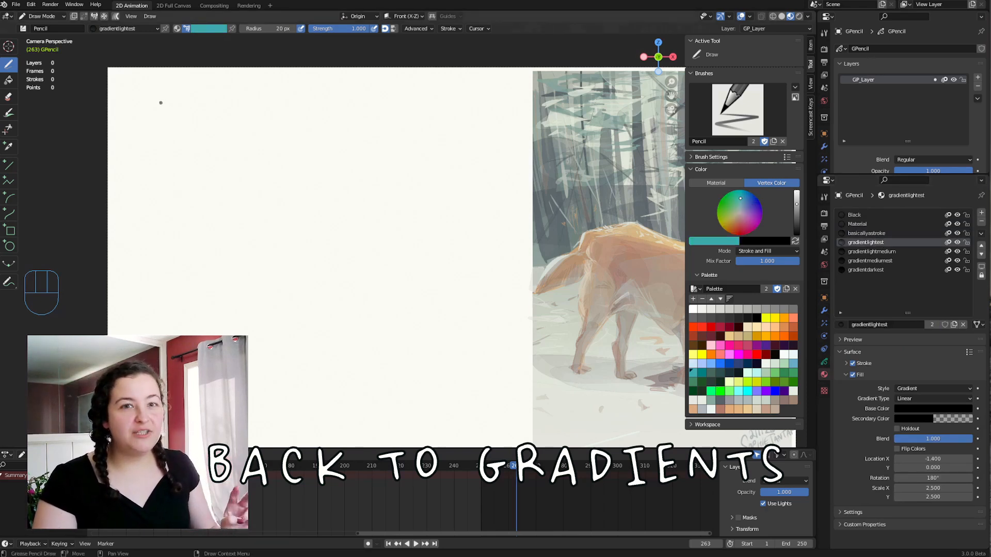
pyautogui.moveTo(150, 124)
pyautogui.mouseDown()
pyautogui.moveTo(442, 133)
pyautogui.moveTo(444, 239)
pyautogui.moveTo(108, 261)
pyautogui.mouseUp()
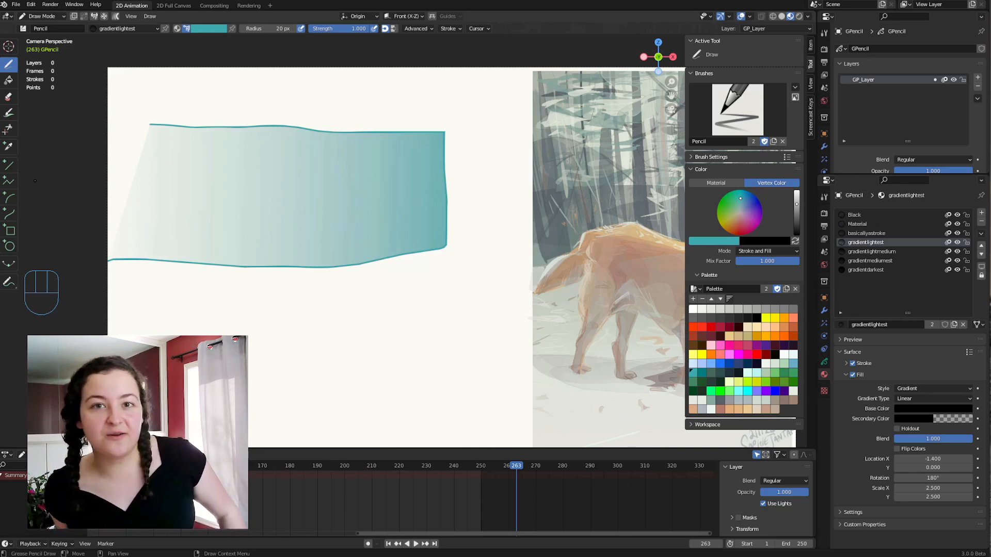
# Set the fill rotation of the gradientlightest material to 0°.
pyautogui.moveTo(441, 266); pyautogui.dragTo(460, 275, button='middle')
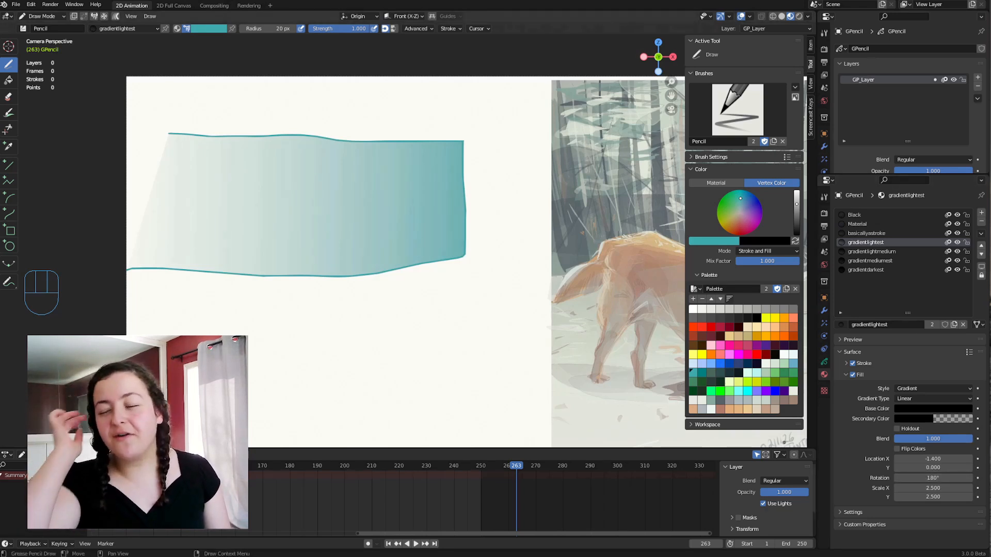
pyautogui.click(932, 477)
pyautogui.write('0')
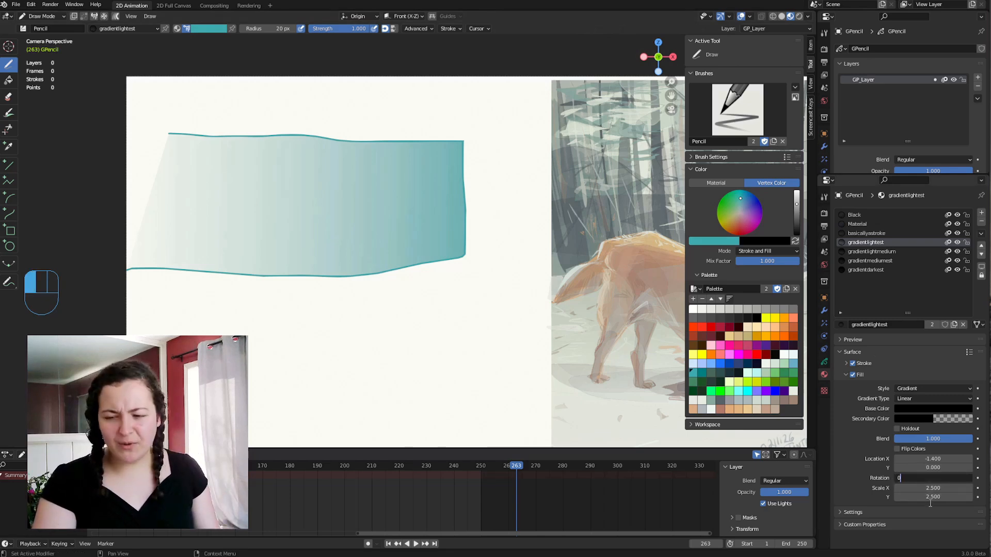
pyautogui.press('Return')
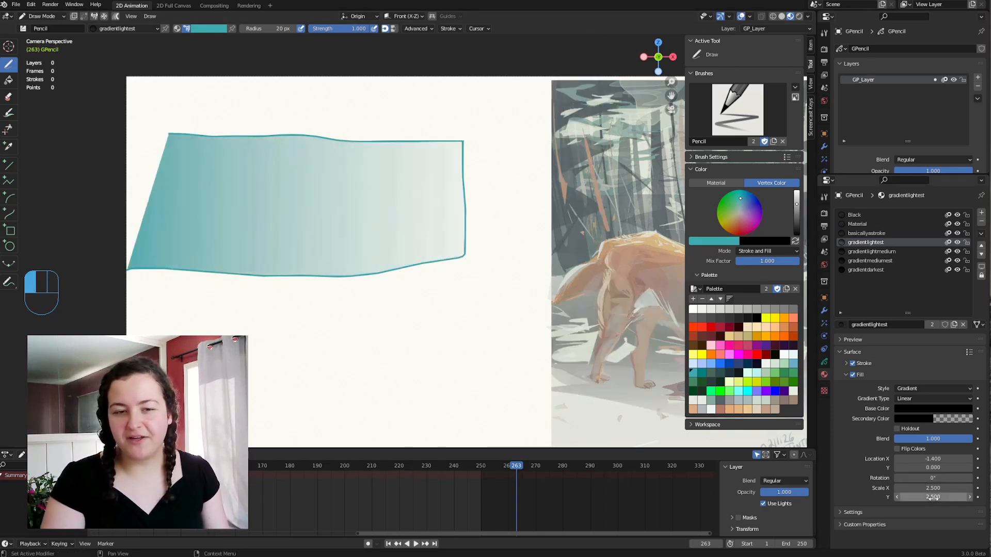
# Swap the gradient's transparency by setting the base color's alpha to 0 and the secondary color's alpha to 1.
pyautogui.click(921, 408)
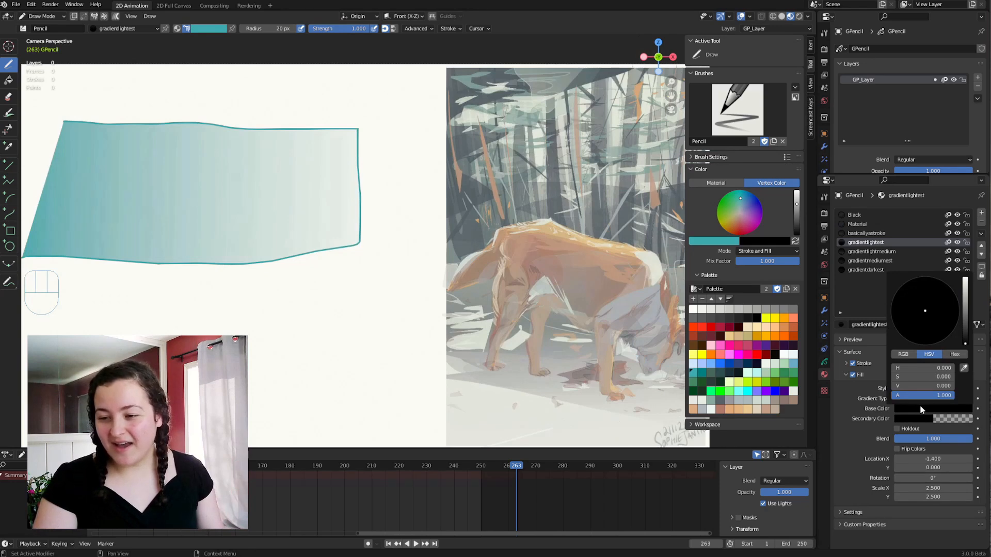
pyautogui.moveTo(945, 399); pyautogui.dragTo(882, 398)
pyautogui.click(915, 418)
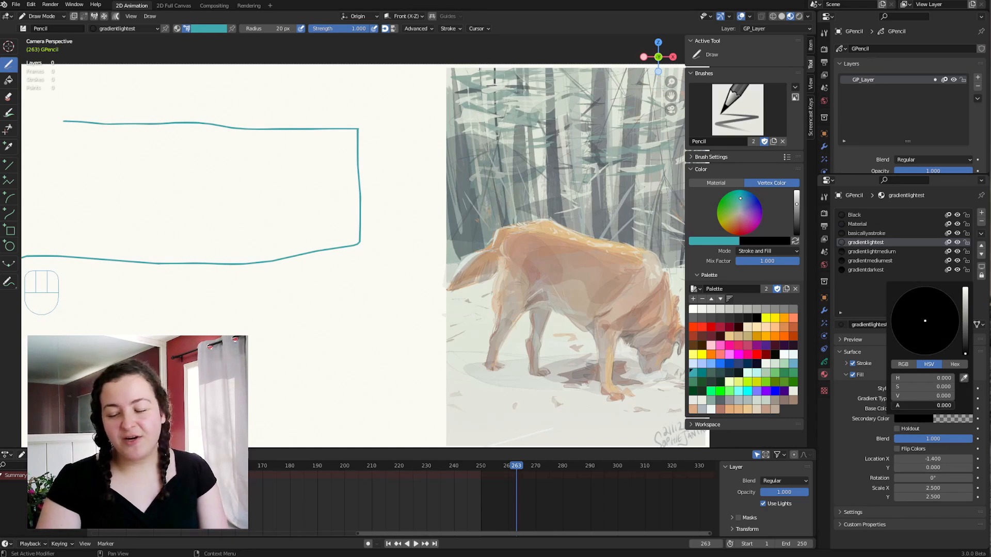
pyautogui.moveTo(894, 405); pyautogui.dragTo(954, 406)
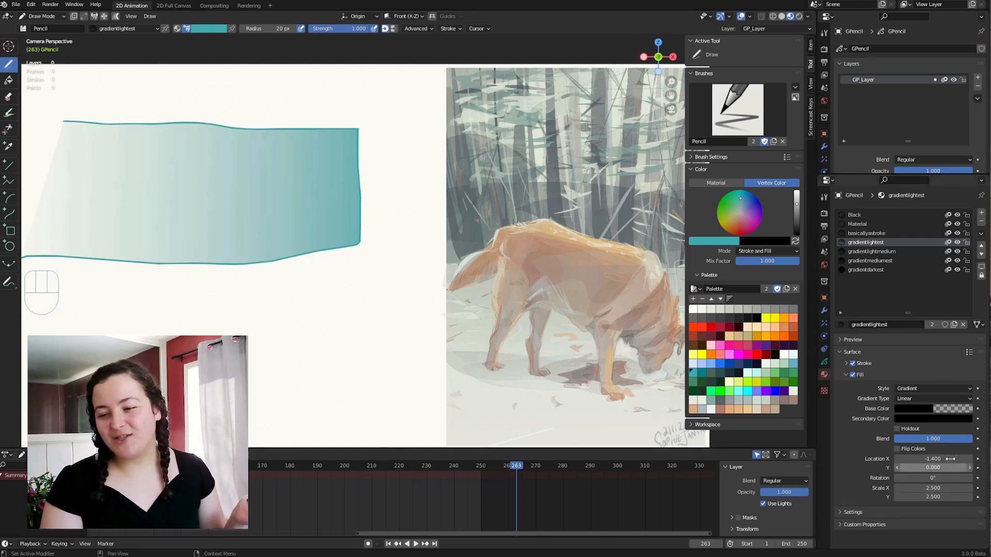
pyautogui.click(938, 478)
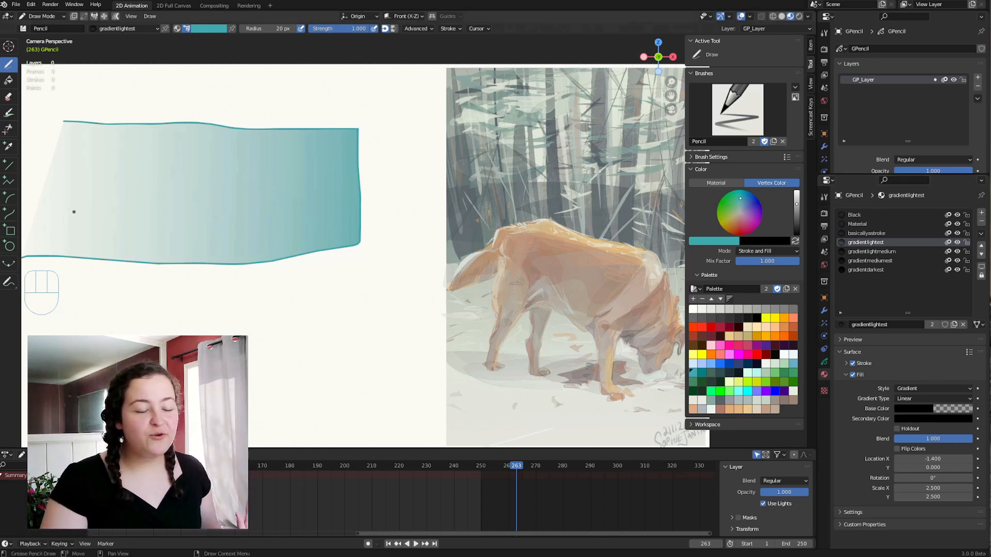
# Undo a trial stroke and draw a second teal shape, open on its left side, below the first one.
pyautogui.moveTo(59, 209)
pyautogui.mouseDown()
pyautogui.moveTo(243, 215)
pyautogui.moveTo(274, 274)
pyautogui.moveTo(276, 308)
pyautogui.mouseUp()
pyautogui.hotkey('ctrl', 'z')
pyautogui.moveTo(95, 293)
pyautogui.mouseDown()
pyautogui.moveTo(398, 316)
pyautogui.moveTo(289, 372)
pyautogui.moveTo(129, 367)
pyautogui.mouseUp()
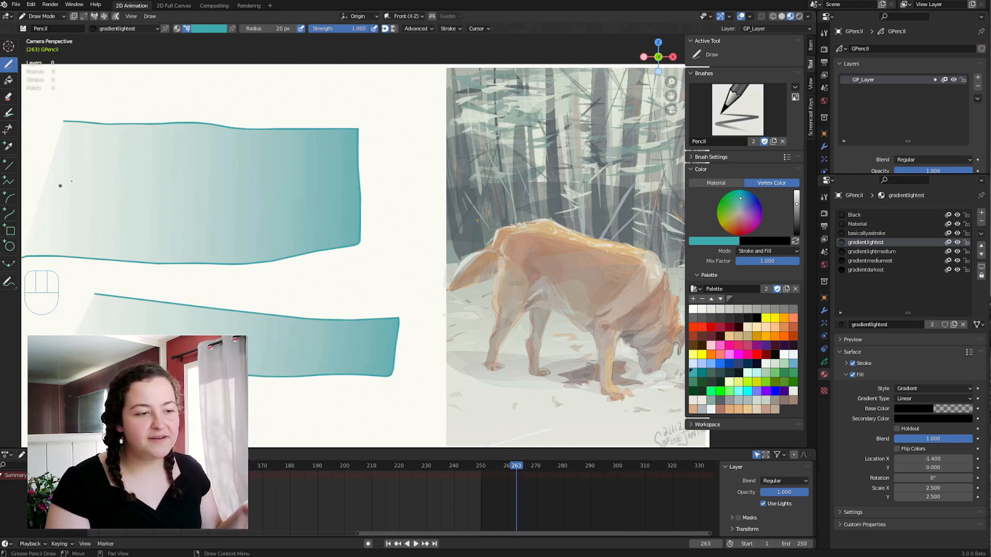
# Draw a U-shaped fill over the large shape with the gradientmediumest material, plus a sideways shape opening to the right.
pyautogui.click(859, 261)
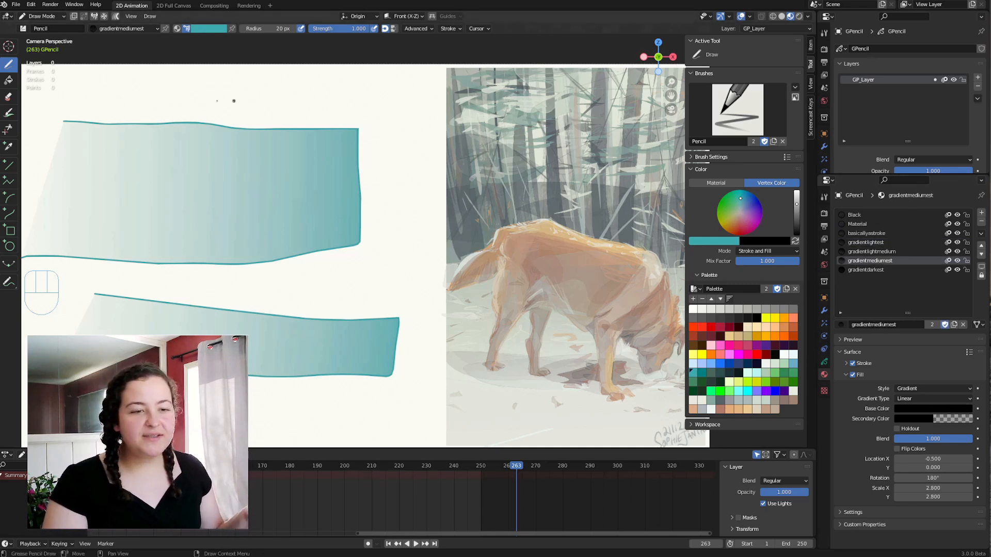
pyautogui.moveTo(175, 92)
pyautogui.mouseDown()
pyautogui.moveTo(200, 241)
pyautogui.moveTo(262, 99)
pyautogui.mouseUp()
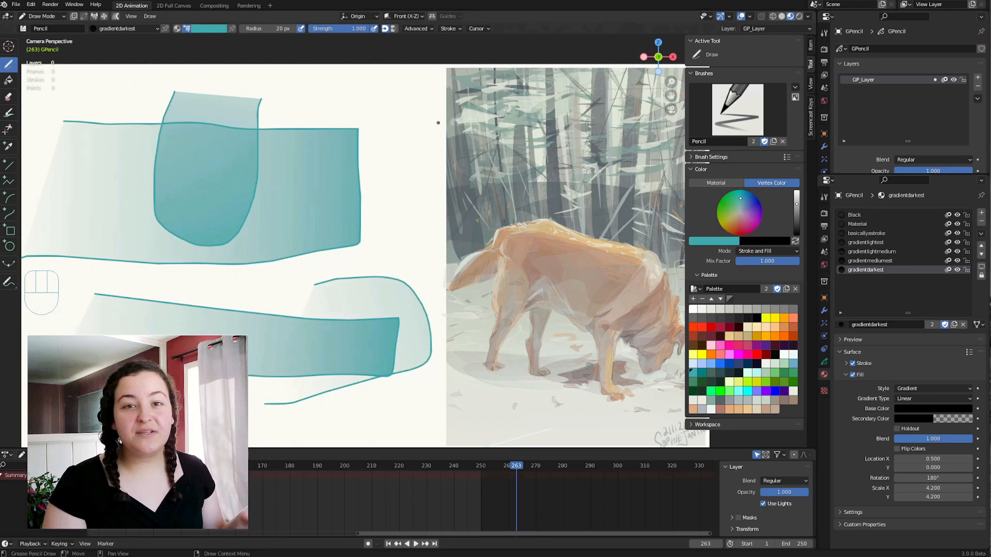
pyautogui.moveTo(438, 122)
pyautogui.mouseDown()
pyautogui.moveTo(365, 100)
pyautogui.moveTo(269, 116)
pyautogui.moveTo(361, 189)
pyautogui.moveTo(429, 206)
pyautogui.mouseUp()
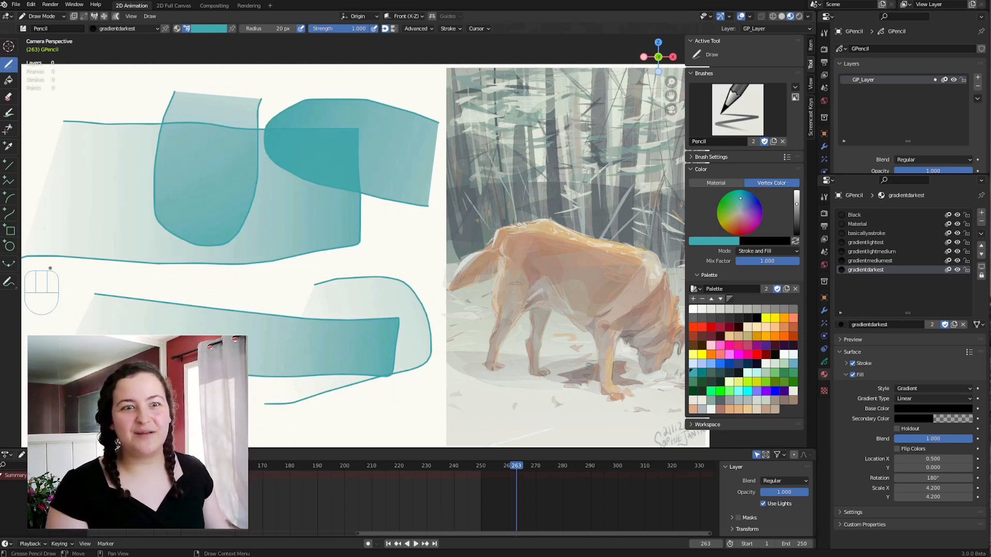
pyautogui.click(193, 330)
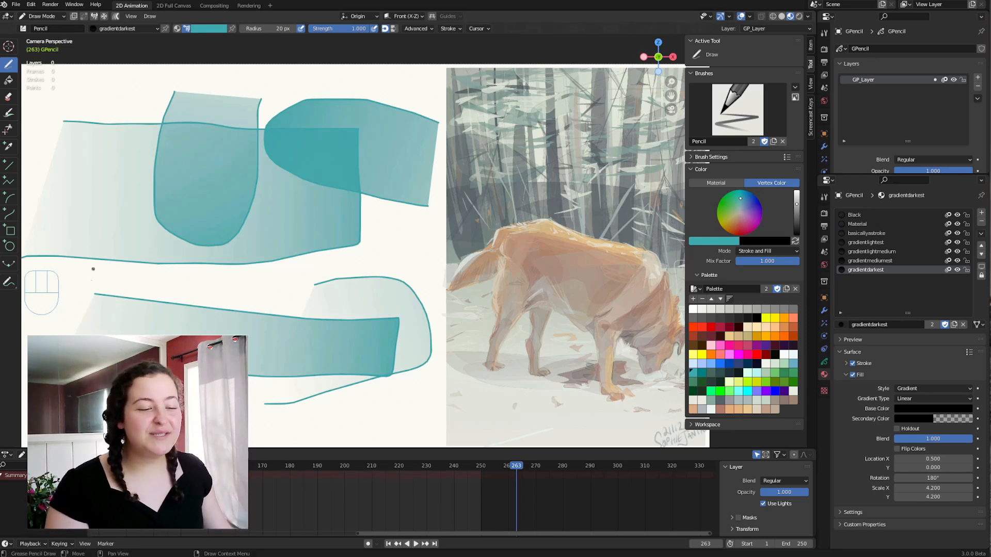
pyautogui.click(67, 325)
pyautogui.hotkey('ctrl', 'z')
pyautogui.hotkey('ctrl', 'z')
pyautogui.hotkey('ctrl', 'z')
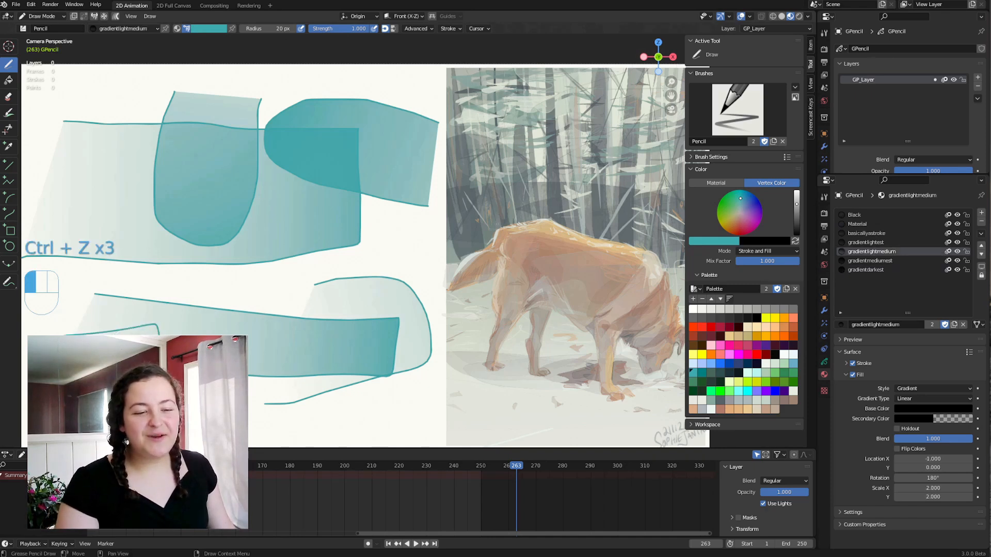
# Clear the drawing and draw several teal shapes with the gradientlightmedium material, their open ends facing different directions.
pyautogui.moveTo(187, 330)
pyautogui.mouseDown()
pyautogui.moveTo(187, 245)
pyautogui.moveTo(283, 404)
pyautogui.moveTo(289, 220)
pyautogui.mouseUp()
pyautogui.press('Tab')
pyautogui.moveTo(170, 161)
pyautogui.mouseDown()
pyautogui.moveTo(214, 154)
pyautogui.moveTo(304, 191)
pyautogui.moveTo(154, 210)
pyautogui.mouseUp()
pyautogui.moveTo(136, 334)
pyautogui.mouseDown()
pyautogui.moveTo(133, 287)
pyautogui.moveTo(187, 228)
pyautogui.mouseUp()
pyautogui.moveTo(201, 274); pyautogui.dragTo(204, 336)
pyautogui.moveTo(400, 95)
pyautogui.mouseDown()
pyautogui.moveTo(256, 124)
pyautogui.moveTo(246, 163)
pyautogui.moveTo(402, 168)
pyautogui.mouseUp()
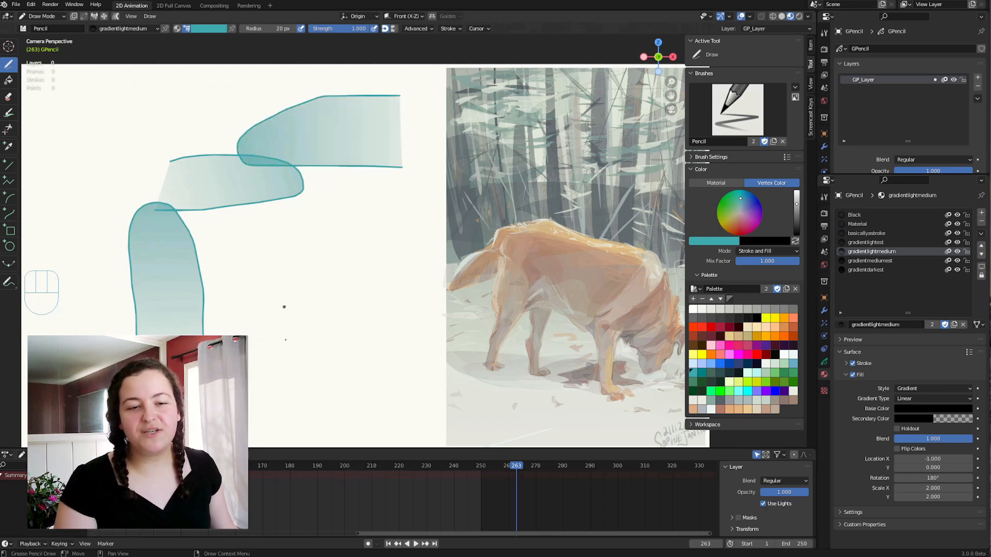
pyautogui.moveTo(288, 350)
pyautogui.mouseDown()
pyautogui.moveTo(347, 231)
pyautogui.moveTo(418, 382)
pyautogui.mouseUp()
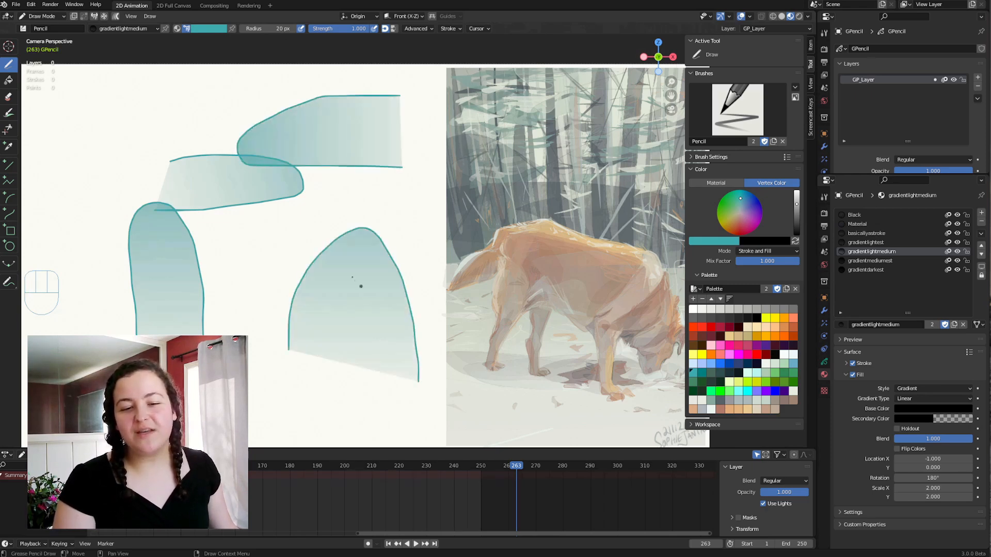
pyautogui.moveTo(55, 96); pyautogui.dragTo(160, 165)
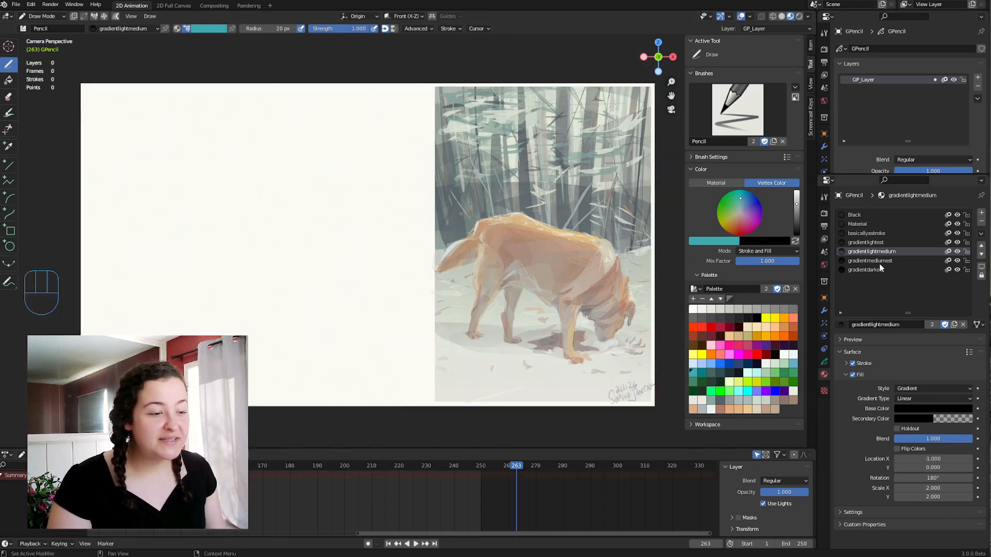
# Clear the canvas and draw one large teal dome, open at its base, with the gradientdarkest material.
pyautogui.click(876, 234)
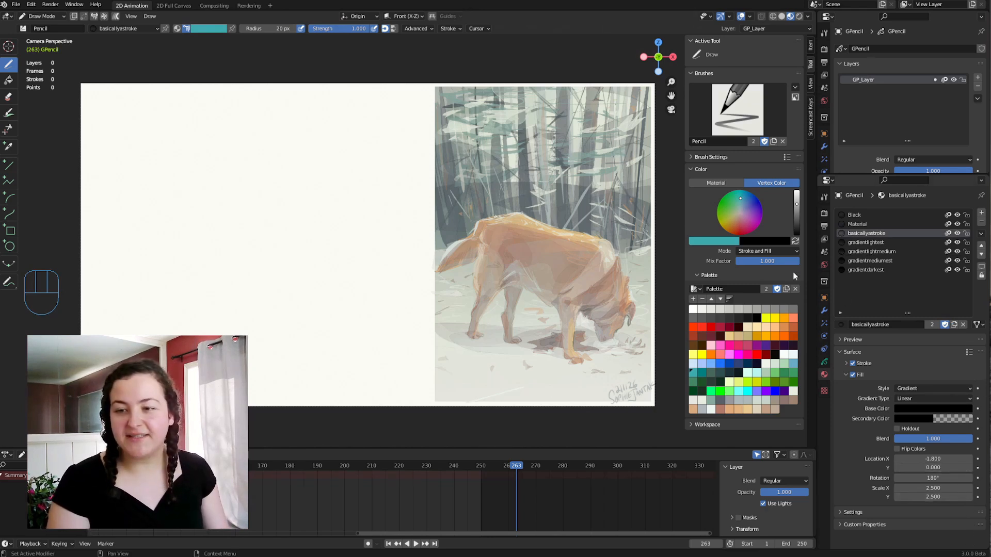
pyautogui.click(858, 243)
pyautogui.moveTo(92, 356)
pyautogui.mouseDown()
pyautogui.moveTo(250, 133)
pyautogui.moveTo(386, 358)
pyautogui.mouseUp()
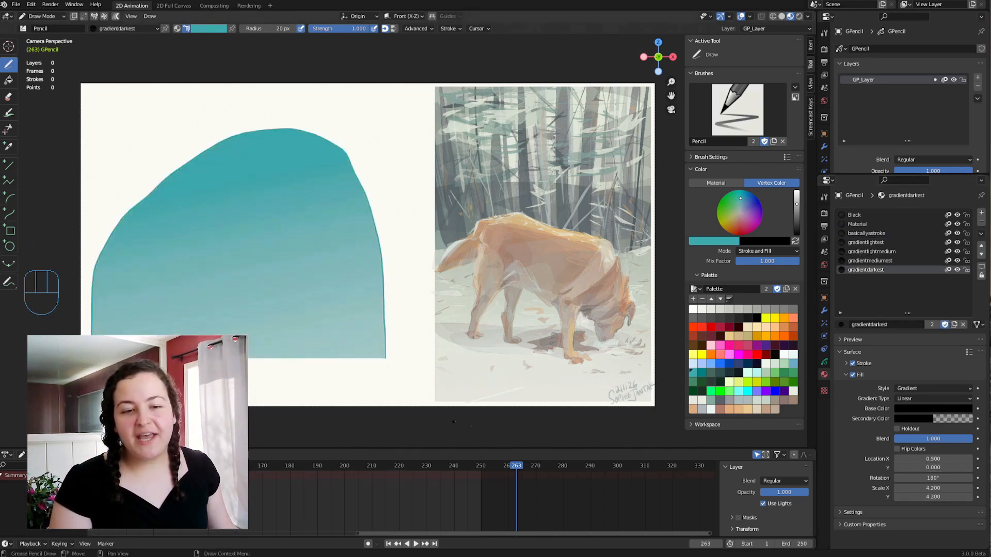
# Set the gradientdarkest fill's X and Y scale to 0.1, its location to X -0.9 and Y -2.1, and its rotation to 196°.
pyautogui.moveTo(933, 488); pyautogui.dragTo(877, 488)
pyautogui.moveTo(933, 459); pyautogui.dragTo(910, 459)
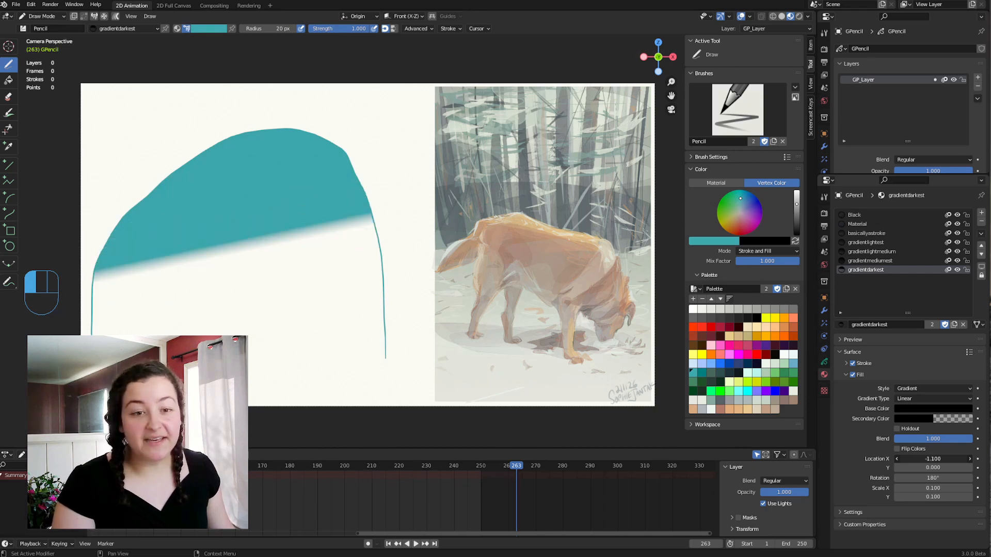
pyautogui.click(932, 459)
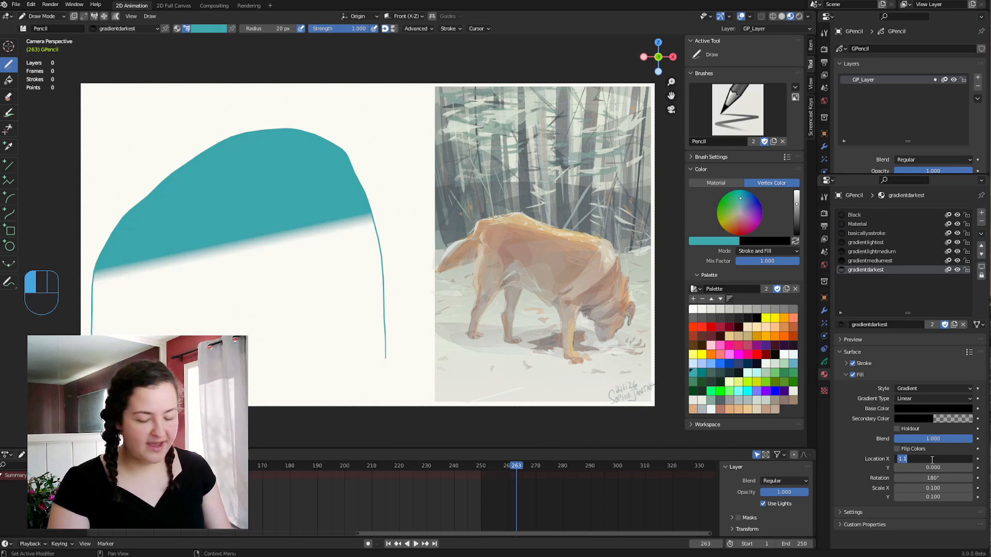
pyautogui.write('0')
pyautogui.press('Return')
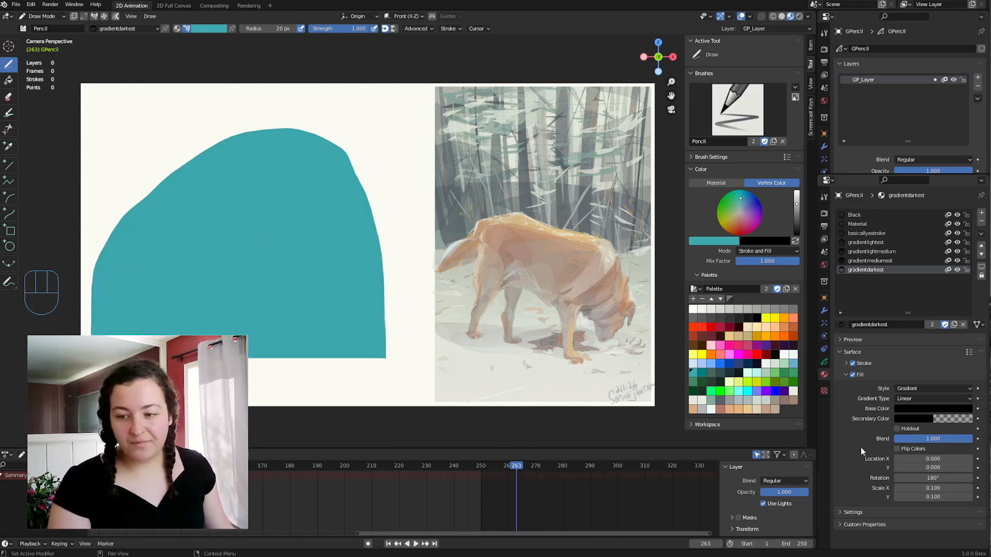
pyautogui.moveTo(934, 458); pyautogui.dragTo(970, 468)
pyautogui.hotkey('ctrl', 'z')
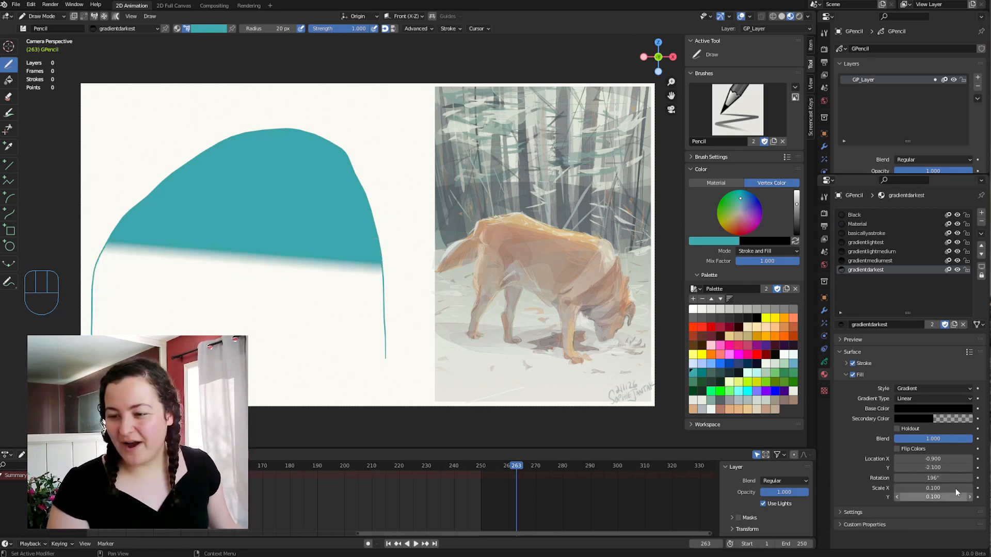
# Undo the last Y location and rotation changes, and set the gradientdarkest fill's X location to 0.5 and both scales to 4.2.
pyautogui.hotkey('ctrl', 'z')
pyautogui.hotkey('ctrl', 'z')
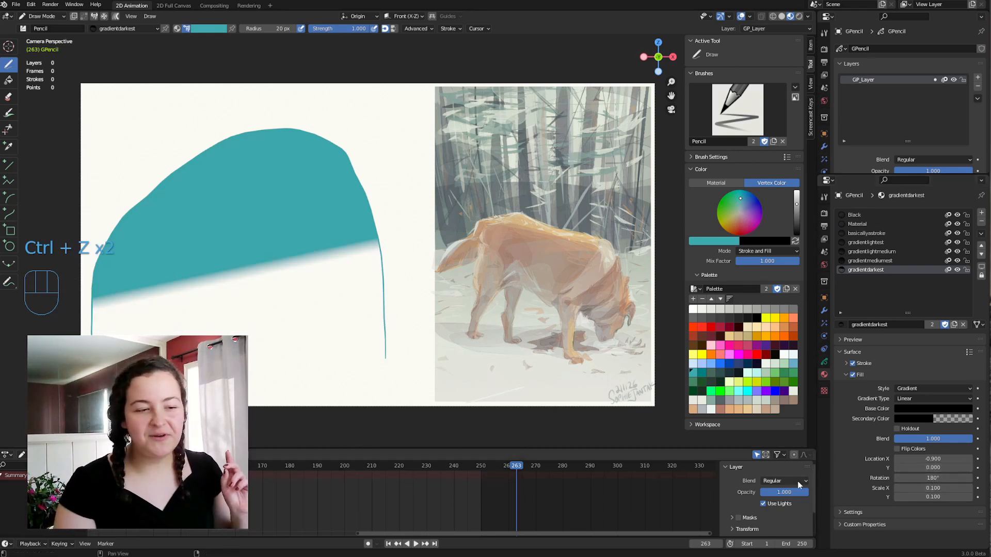
pyautogui.press('Tab')
pyautogui.press('Tab')
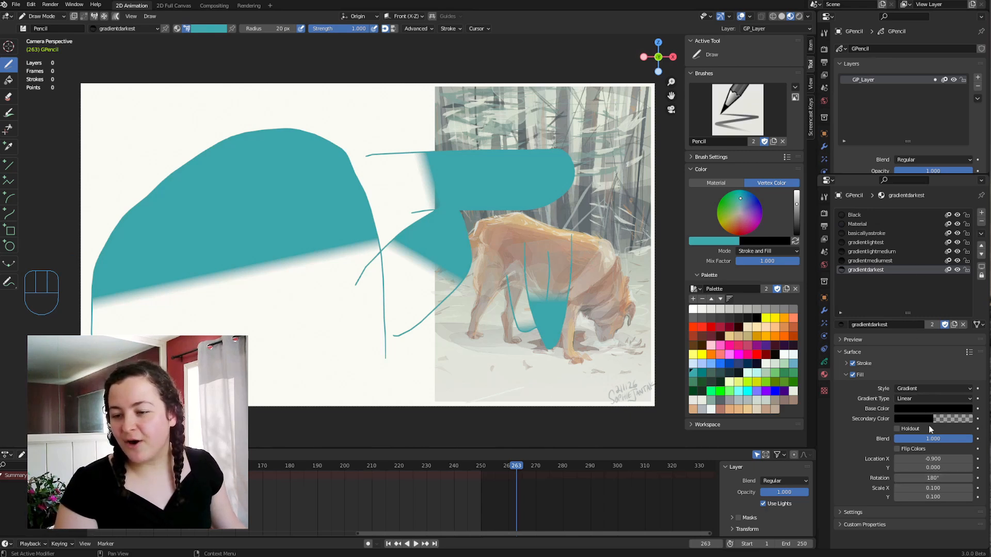
pyautogui.moveTo(914, 459); pyautogui.dragTo(949, 489)
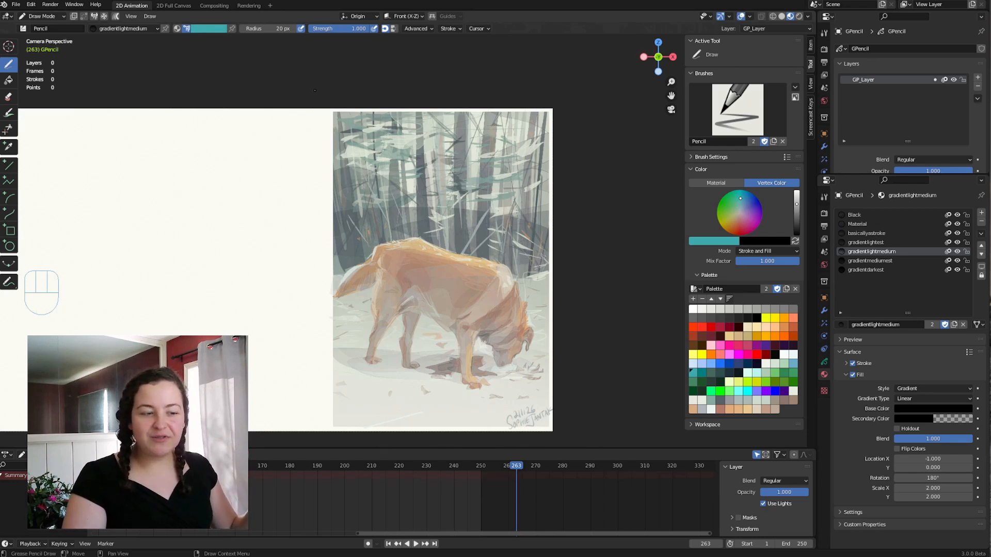
# Draw a large teal box, open on its left side, over the dog painting with the gradientlightmedium material and enter Edit Mode.
pyautogui.hotkey('ctrl', 'z')
pyautogui.moveTo(320, 121)
pyautogui.mouseDown()
pyautogui.moveTo(553, 121)
pyautogui.moveTo(569, 157)
pyautogui.moveTo(584, 297)
pyautogui.moveTo(424, 312)
pyautogui.moveTo(320, 122)
pyautogui.mouseUp()
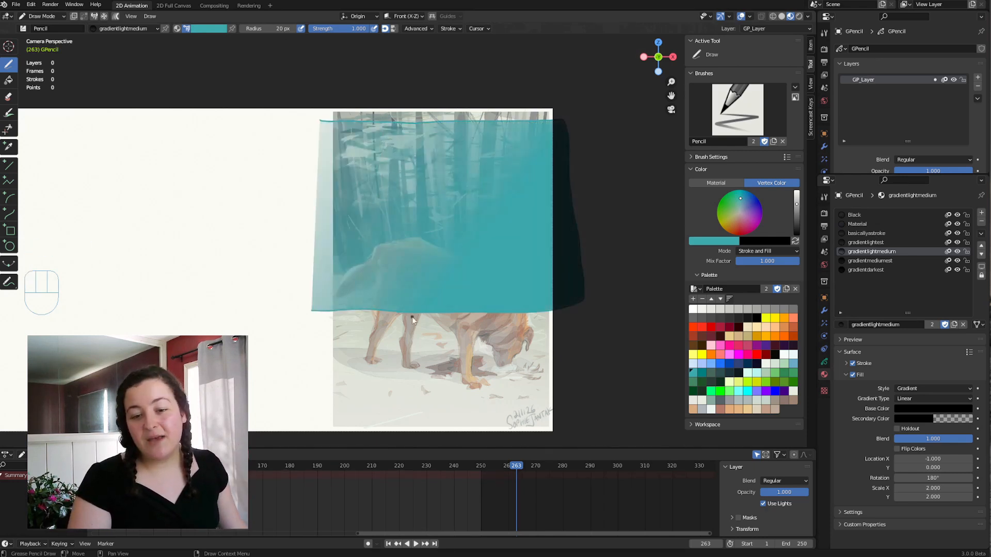
pyautogui.press('Tab')
pyautogui.click(539, 312)
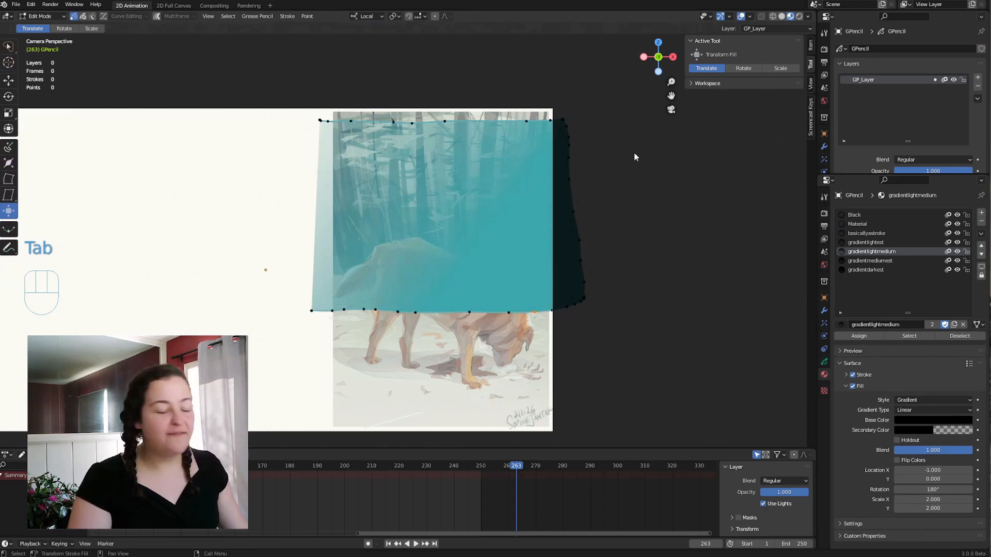
# Move, rotate and scale the gradient inside the teal box with the Transform Fill tool.
pyautogui.press('Tab')
pyautogui.moveTo(635, 273); pyautogui.dragTo(568, 336)
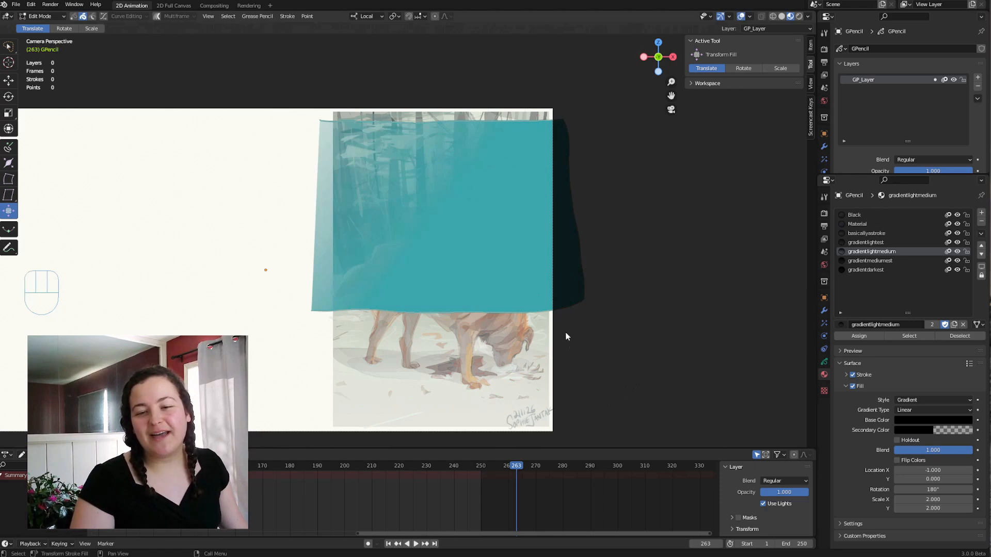
pyautogui.moveTo(674, 293); pyautogui.dragTo(580, 356)
pyautogui.hotkey('ctrl', 'z')
pyautogui.click(746, 67)
pyautogui.moveTo(667, 305); pyautogui.dragTo(689, 335)
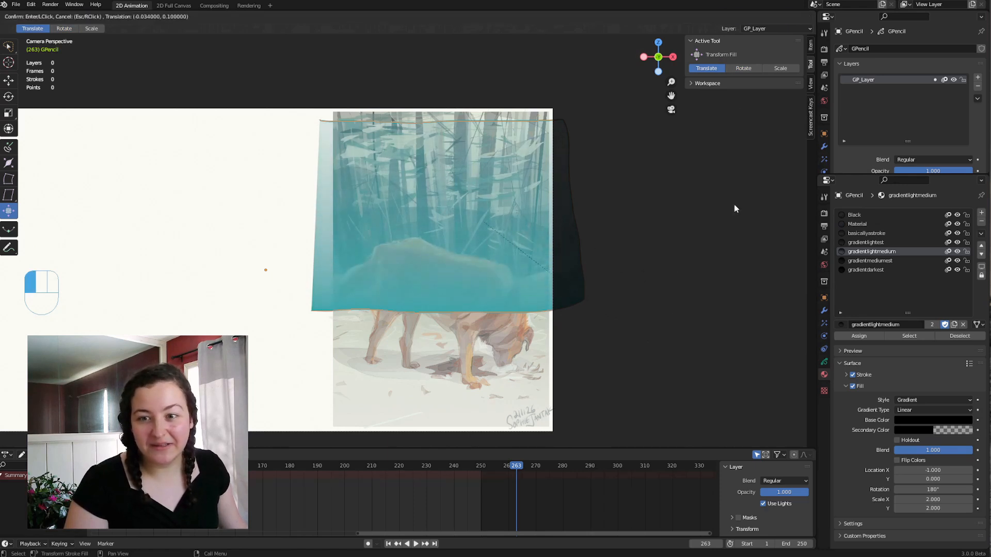
pyautogui.click(781, 67)
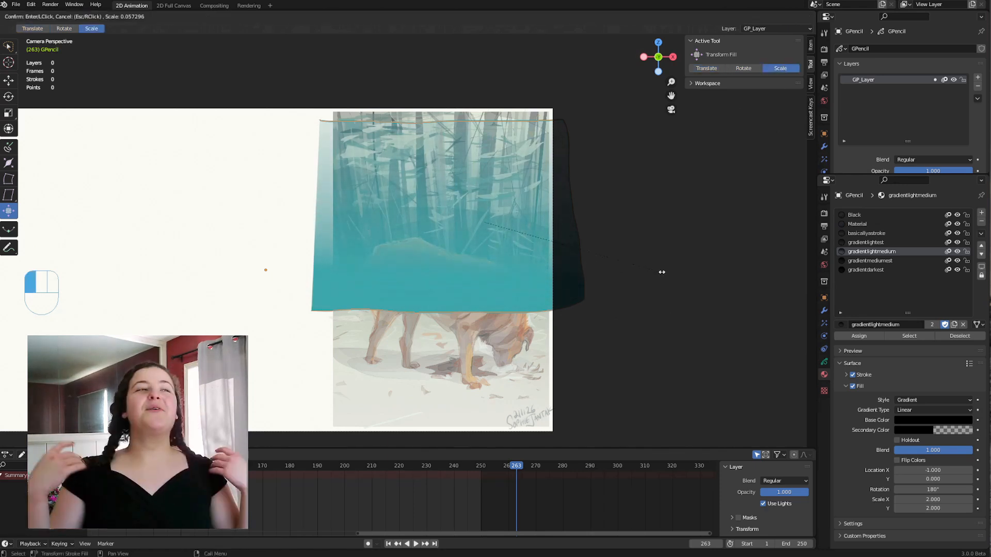
# Resize the sculpt brush and push the teal box's lower edge and corners up over the dog painting in Sculpt Mode.
pyautogui.press('Tab')
pyautogui.click(566, 451)
pyautogui.press('f')
pyautogui.click(506, 354)
pyautogui.moveTo(407, 343)
pyautogui.mouseDown()
pyautogui.moveTo(400, 277)
pyautogui.moveTo(448, 274)
pyautogui.mouseUp()
pyautogui.moveTo(565, 335)
pyautogui.mouseDown()
pyautogui.moveTo(571, 288)
pyautogui.moveTo(475, 301)
pyautogui.mouseUp()
pyautogui.moveTo(300, 335); pyautogui.dragTo(365, 281)
pyautogui.moveTo(551, 251)
pyautogui.mouseDown()
pyautogui.moveTo(519, 258)
pyautogui.moveTo(545, 282)
pyautogui.mouseUp()
pyautogui.moveTo(448, 279); pyautogui.dragTo(491, 289)
pyautogui.press('Tab')
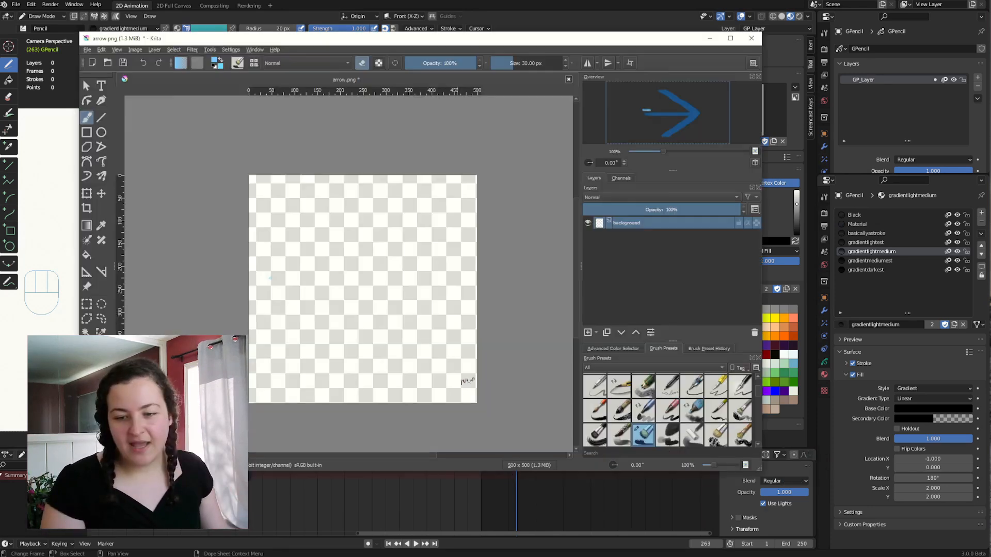
# In Krita, paint a light-blue cat face on the cleared arrow.png canvas and save it as a new incremental version.
pyautogui.click(669, 433)
pyautogui.moveTo(287, 293)
pyautogui.mouseDown()
pyautogui.moveTo(291, 230)
pyautogui.moveTo(380, 239)
pyautogui.mouseUp()
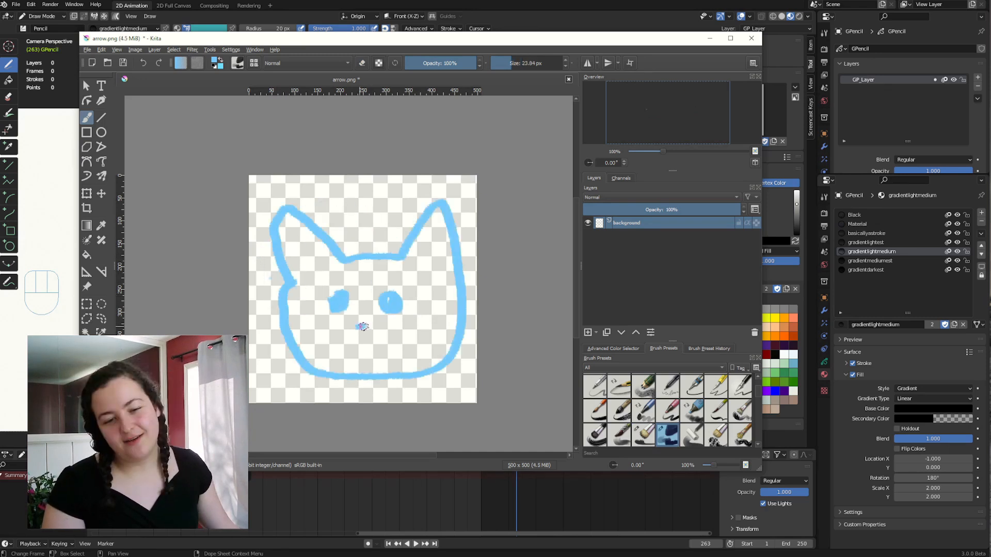
pyautogui.moveTo(361, 330)
pyautogui.mouseDown()
pyautogui.moveTo(380, 330)
pyautogui.moveTo(353, 326)
pyautogui.moveTo(339, 341)
pyautogui.moveTo(374, 351)
pyautogui.moveTo(401, 339)
pyautogui.mouseUp()
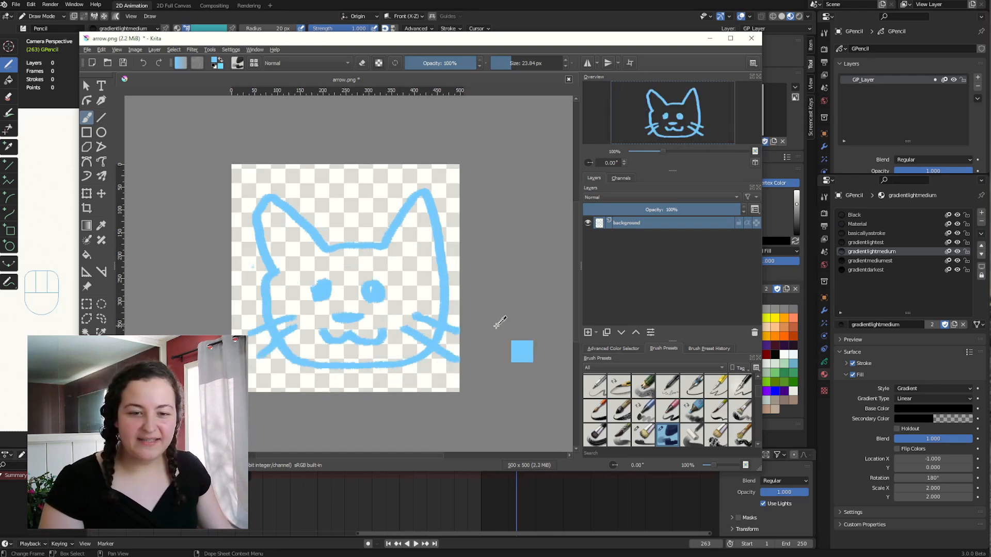
pyautogui.hotkey('ctrl', 'alt', 's')
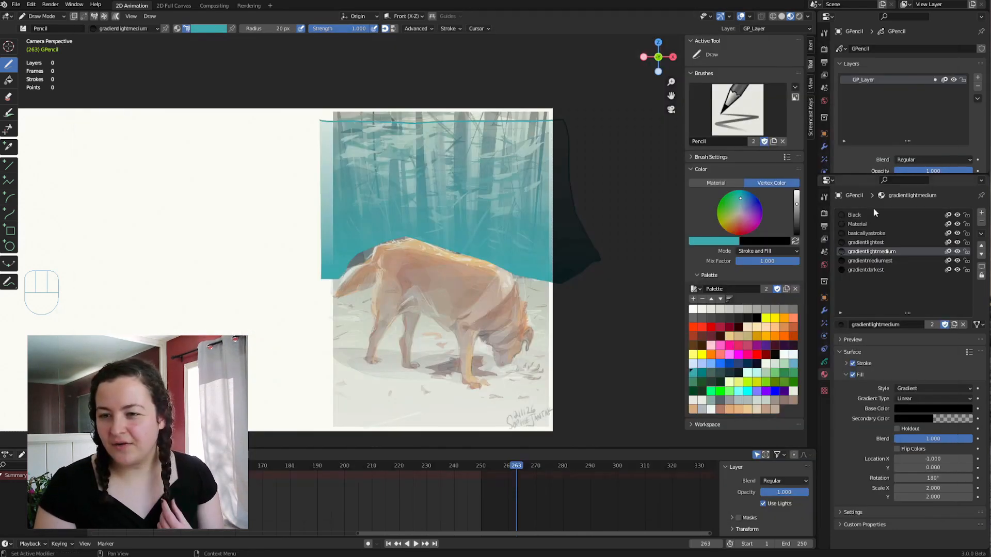
# In Blender, load arrow_001.png as the Material fill's texture and draw a large box, open on its left side, on the blank canvas.
pyautogui.click(865, 224)
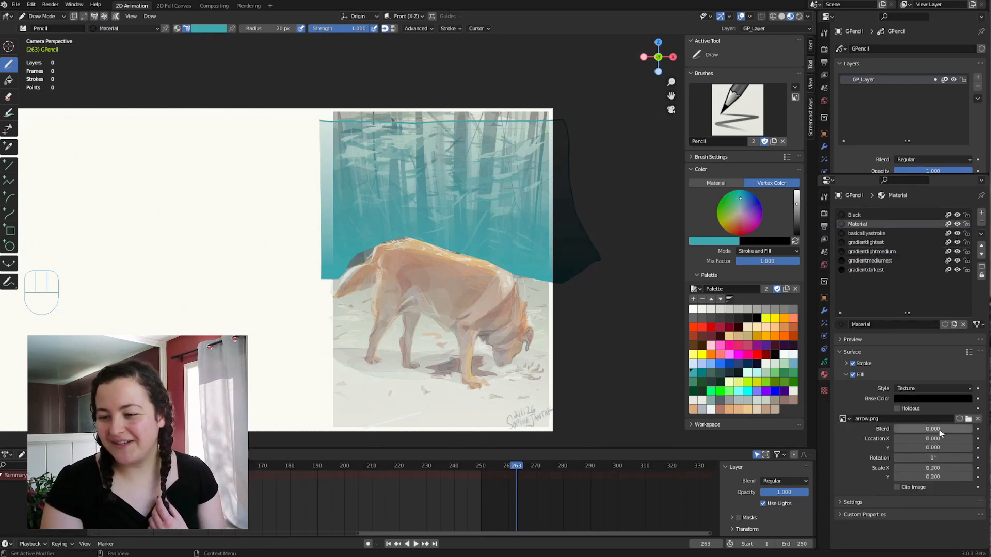
pyautogui.click(968, 418)
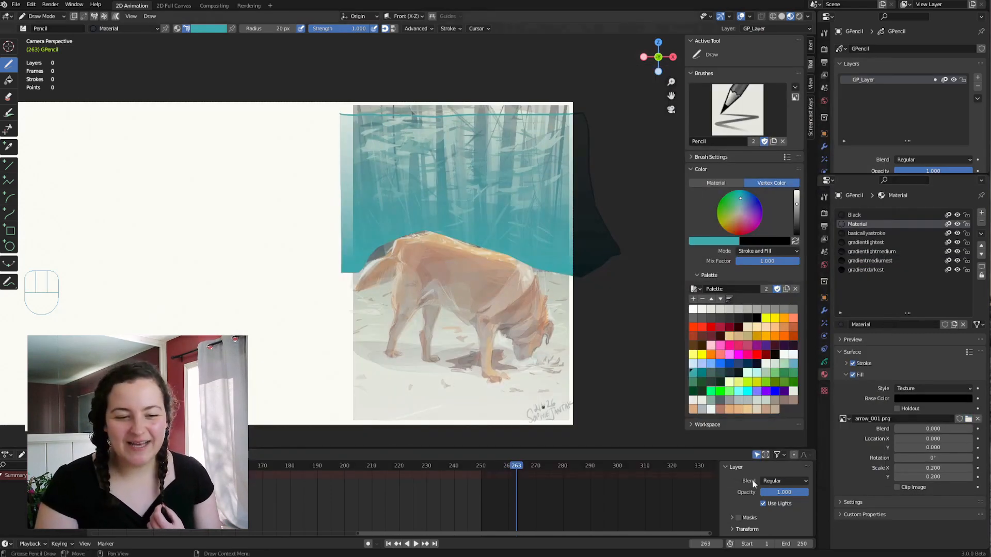
pyautogui.press('Tab')
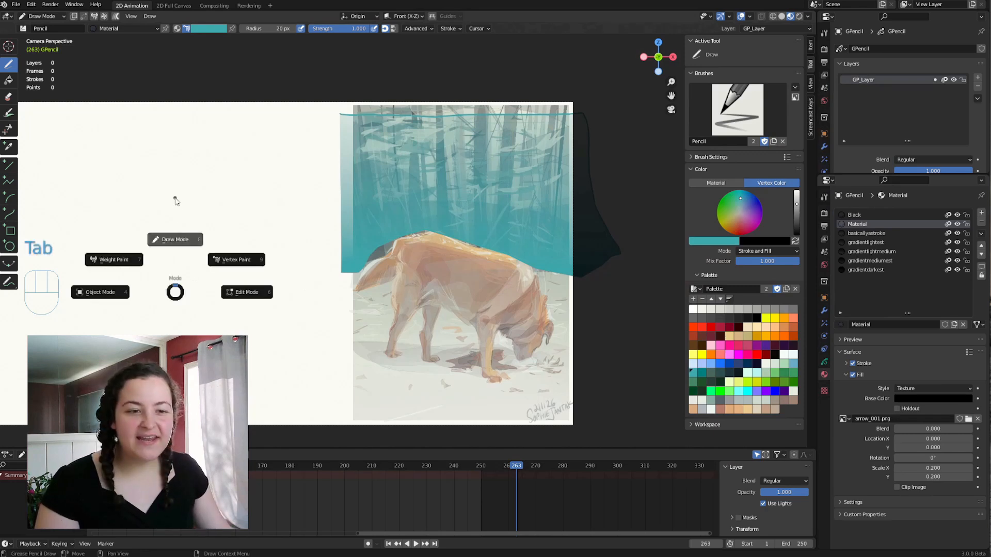
pyautogui.click(58, 130)
pyautogui.moveTo(59, 130)
pyautogui.mouseDown()
pyautogui.moveTo(298, 135)
pyautogui.moveTo(308, 330)
pyautogui.moveTo(281, 344)
pyautogui.mouseUp()
pyautogui.moveTo(77, 344); pyautogui.dragTo(74, 344)
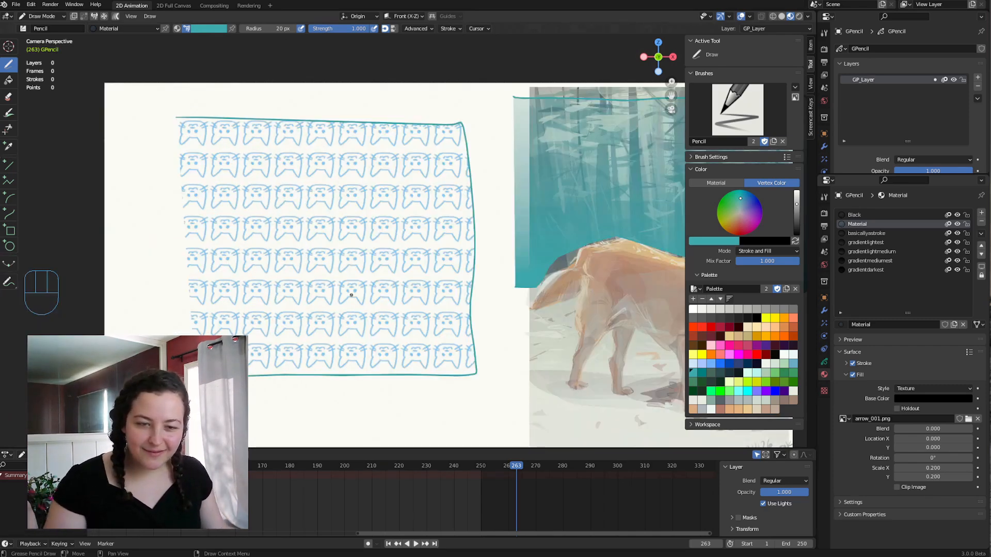
# Shift the cat texture inside the box using the translate mode of Transform Fill.
pyautogui.press('Tab')
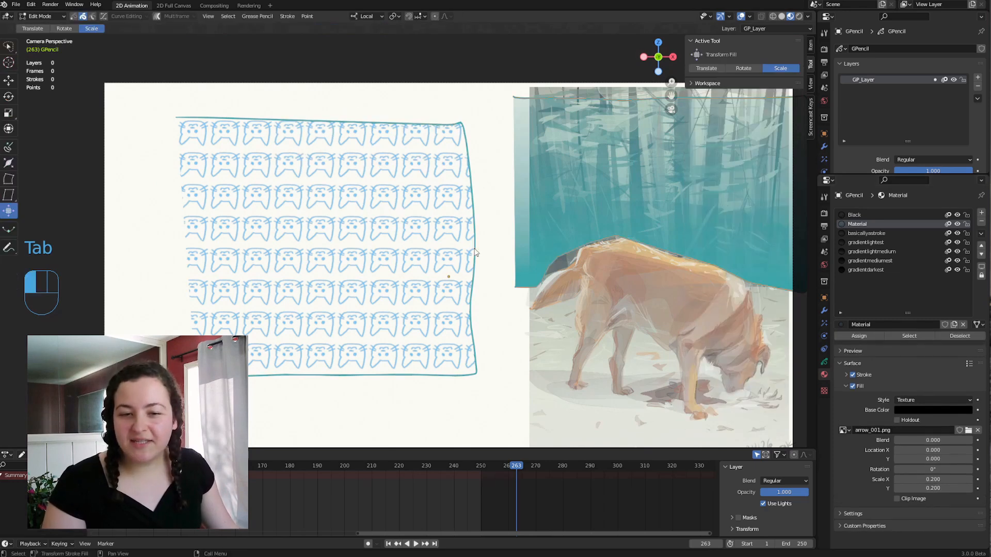
pyautogui.click(706, 68)
pyautogui.moveTo(393, 275); pyautogui.dragTo(393, 240)
# Delete the textured box and draw a new one from its lower corner round to the upper corner, open on the left side.
pyautogui.press('Tab')
pyautogui.press('x')
pyautogui.press('Tab')
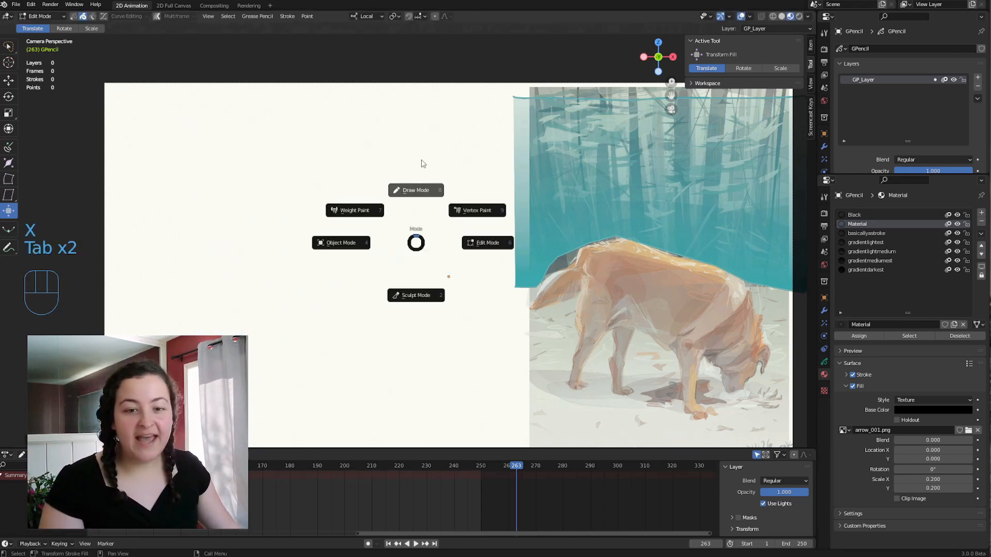
pyautogui.click(423, 162)
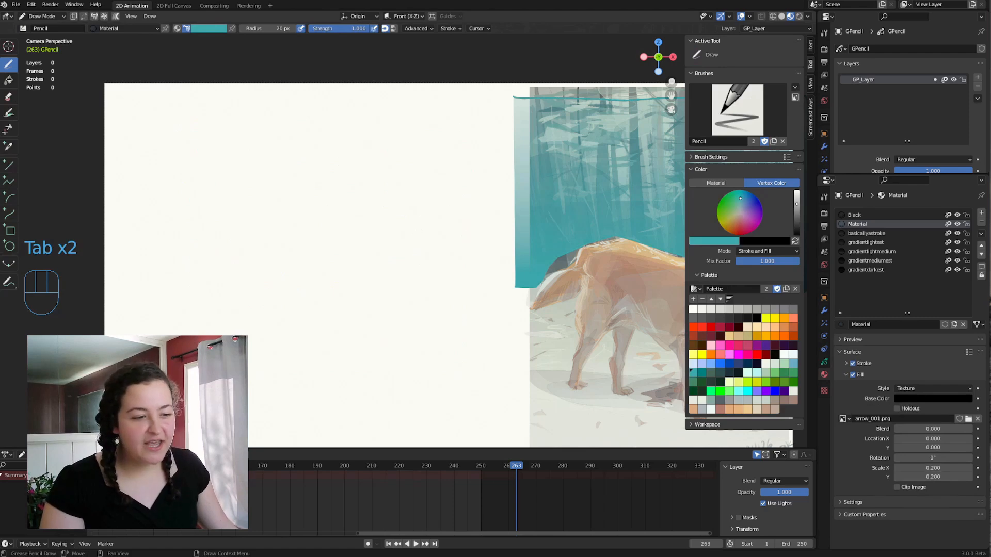
pyautogui.moveTo(207, 382)
pyautogui.mouseDown()
pyautogui.moveTo(436, 380)
pyautogui.moveTo(443, 160)
pyautogui.moveTo(192, 152)
pyautogui.mouseUp()
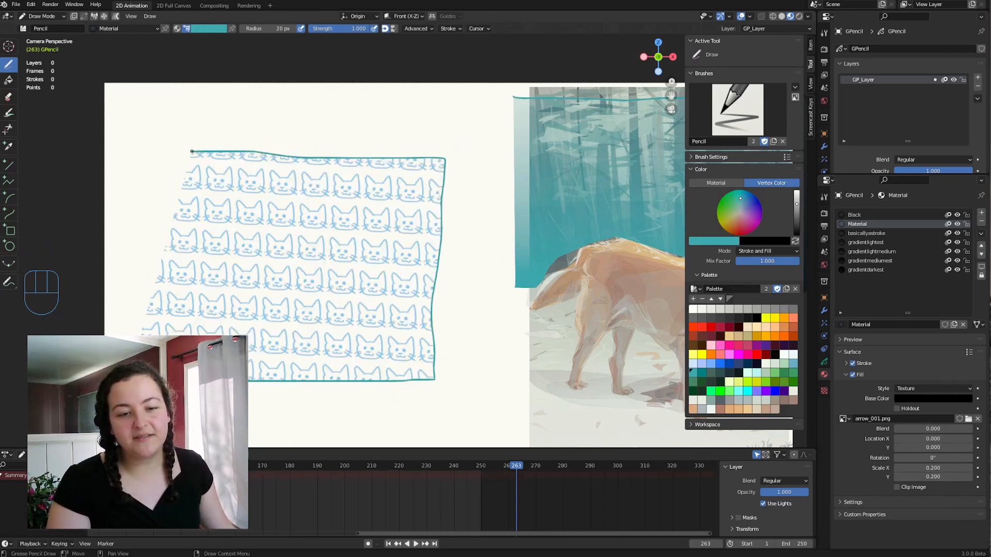
# Shift the cat texture within the new box and set the Material fill's Y scale to -0.2.
pyautogui.press('Tab')
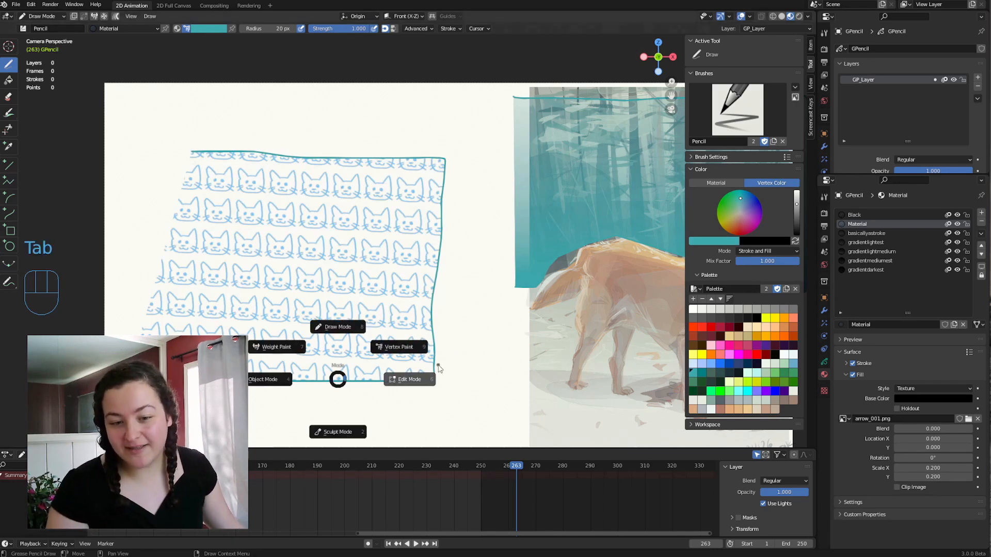
pyautogui.moveTo(360, 323)
pyautogui.mouseDown()
pyautogui.moveTo(371, 324)
pyautogui.moveTo(462, 199)
pyautogui.moveTo(473, 220)
pyautogui.moveTo(465, 289)
pyautogui.moveTo(482, 272)
pyautogui.moveTo(496, 170)
pyautogui.moveTo(469, 350)
pyautogui.moveTo(478, 250)
pyautogui.moveTo(480, 268)
pyautogui.mouseUp()
pyautogui.click(933, 488)
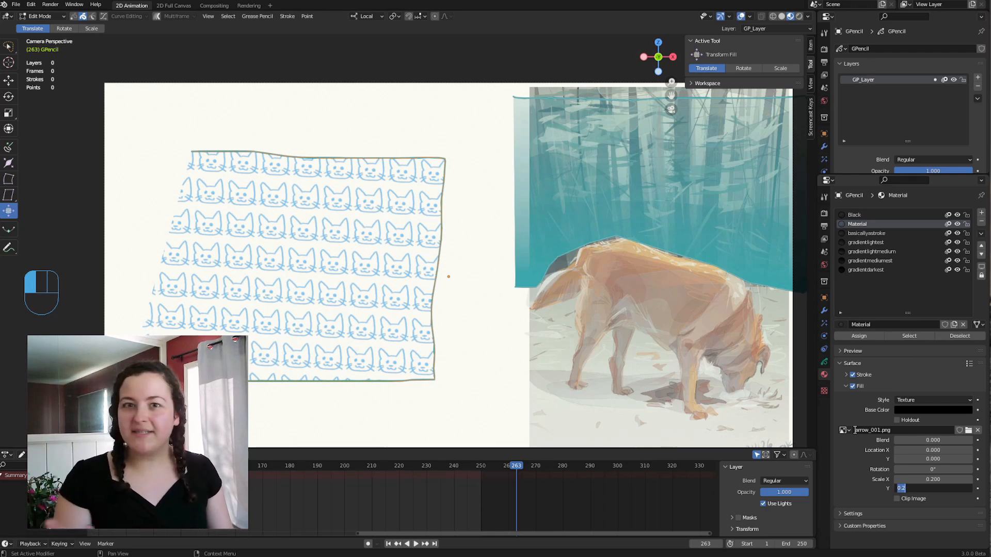
pyautogui.press('Home')
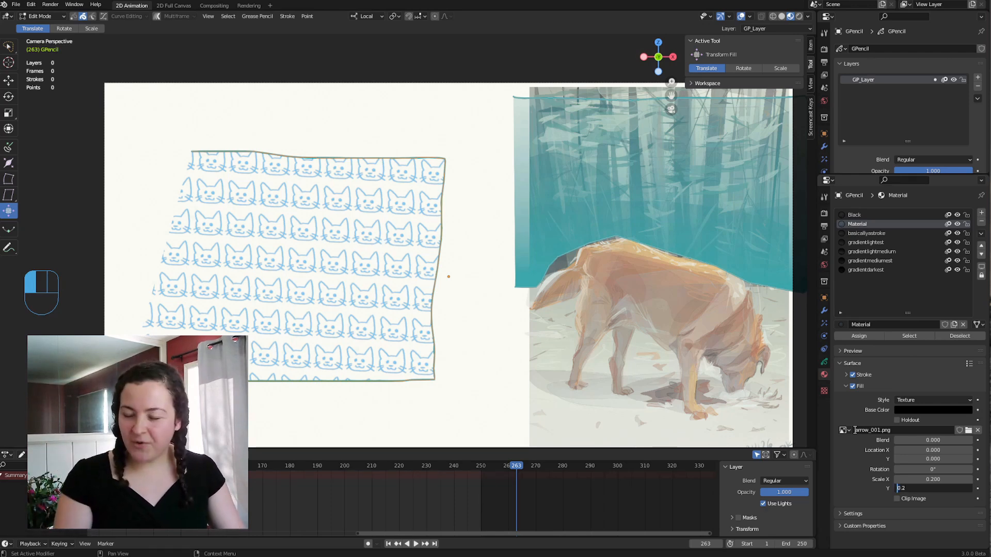
pyautogui.write('-')
pyautogui.press('Return')
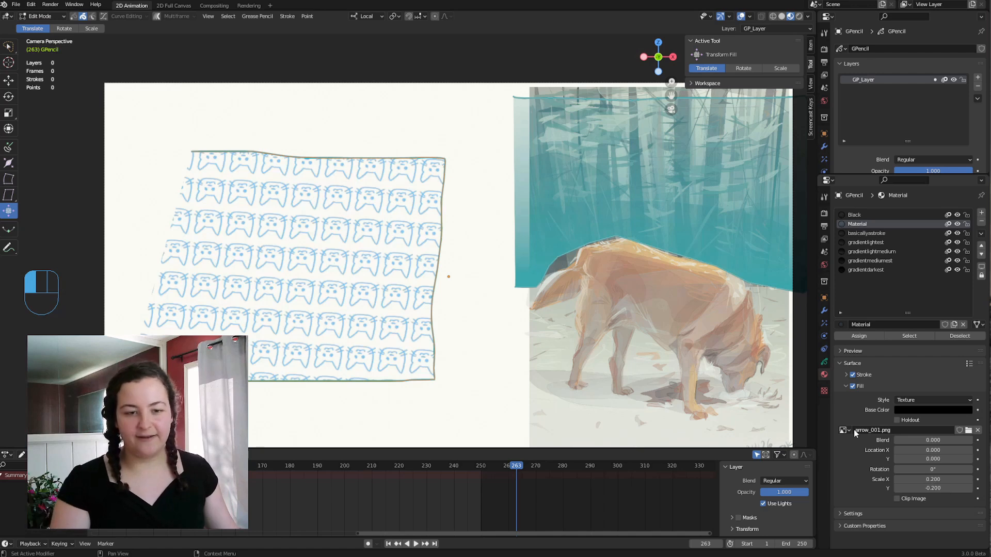
# Delete the box and redraw it starting from its upper-left corner and ending at the lower left.
pyautogui.press('x')
pyautogui.press('x')
pyautogui.press('x')
pyautogui.press('x')
pyautogui.press('Tab')
pyautogui.moveTo(135, 136)
pyautogui.mouseDown()
pyautogui.moveTo(361, 124)
pyautogui.moveTo(462, 287)
pyautogui.moveTo(266, 351)
pyautogui.moveTo(178, 339)
pyautogui.mouseUp()
# Move, rotate and enlarge the cat texture inside the redrawn box with Transform Fill.
pyautogui.press('Tab')
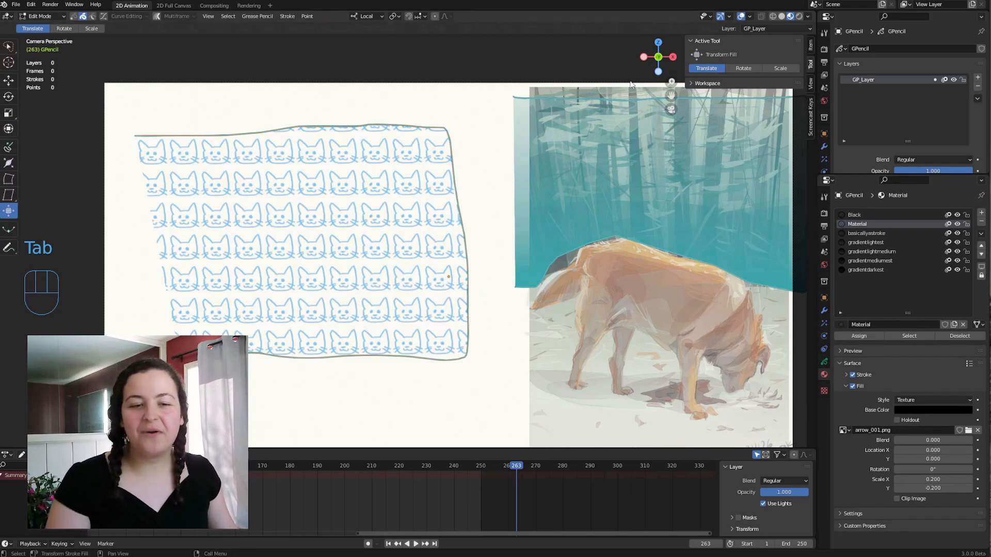
pyautogui.moveTo(404, 245); pyautogui.dragTo(517, 295)
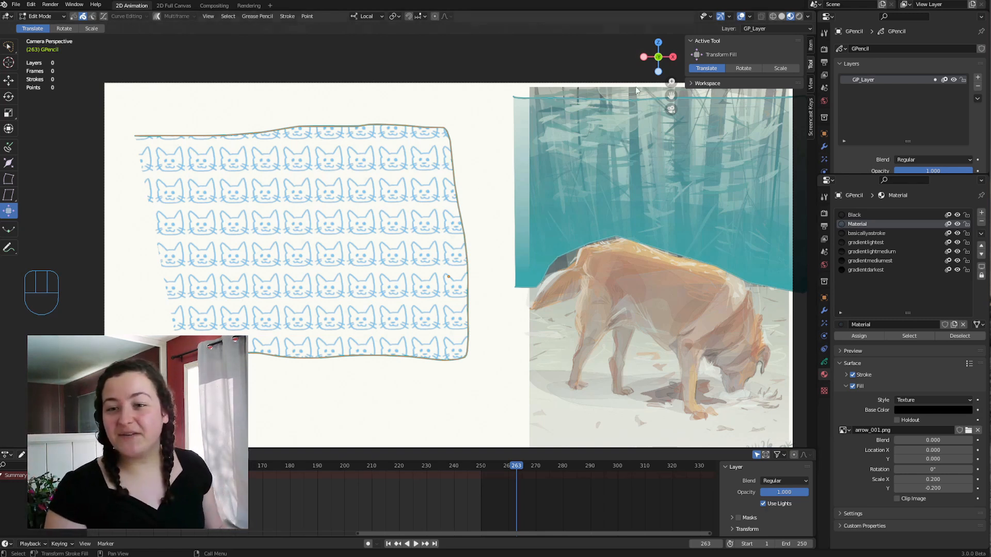
pyautogui.click(749, 68)
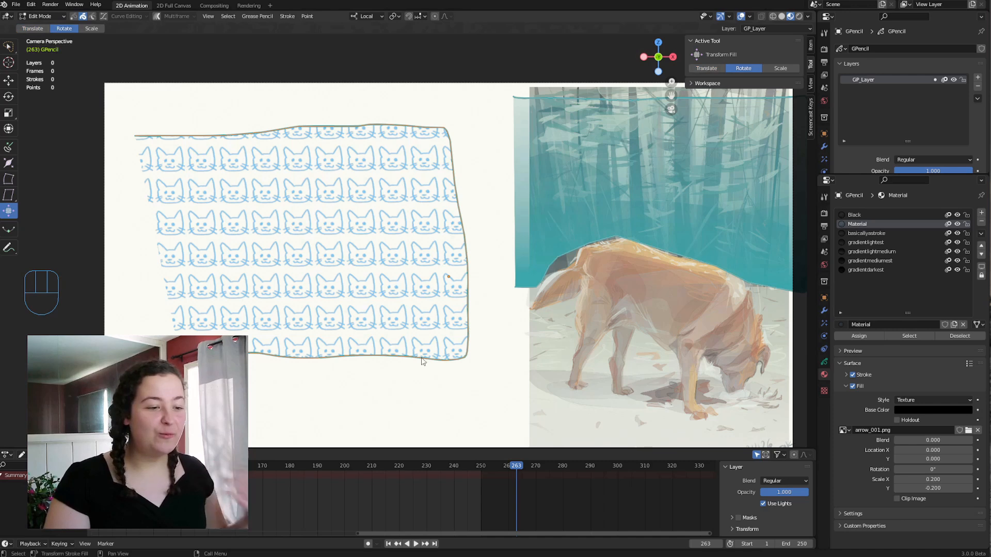
pyautogui.moveTo(130, 287); pyautogui.dragTo(376, 393)
pyautogui.click(781, 67)
pyautogui.moveTo(538, 380); pyautogui.dragTo(334, 149)
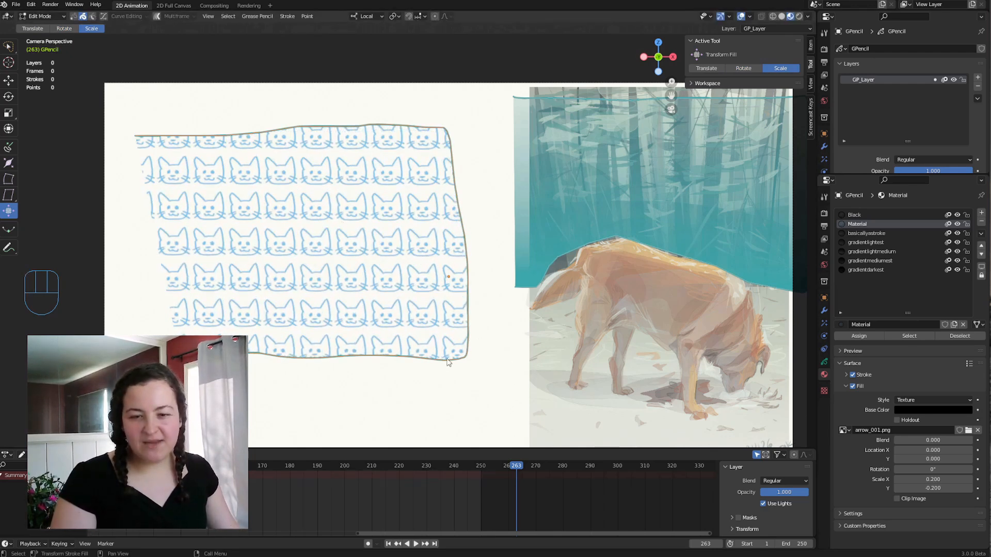
# Rotate the whole cat-textured box to a diagonal, reposition it and scale it down.
pyautogui.press('r')
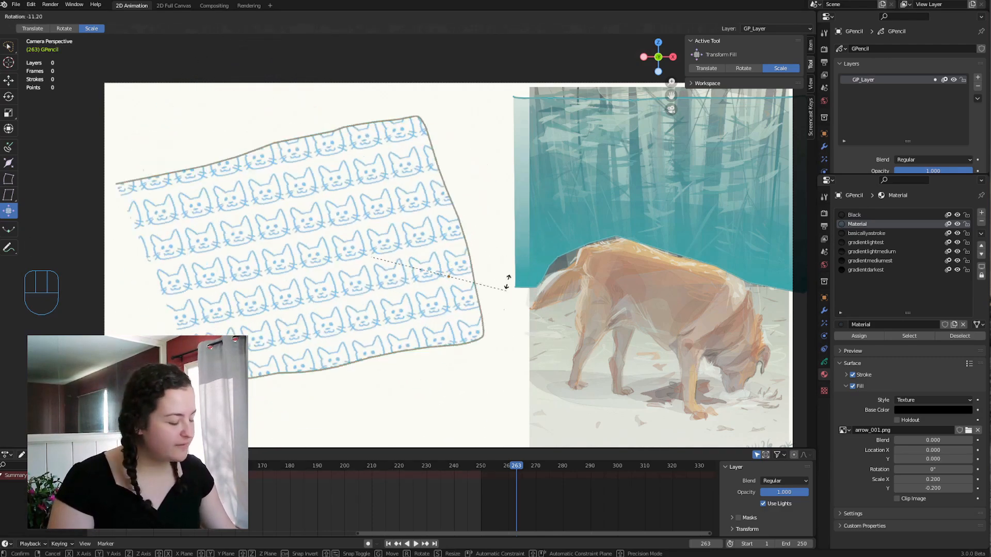
pyautogui.click(525, 191)
pyautogui.press('g')
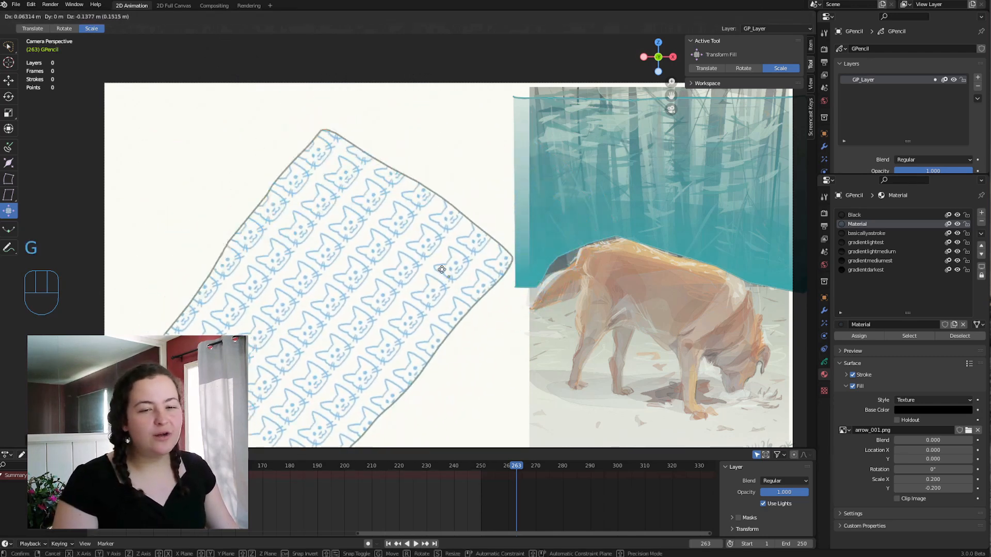
pyautogui.click(525, 306)
pyautogui.press('s')
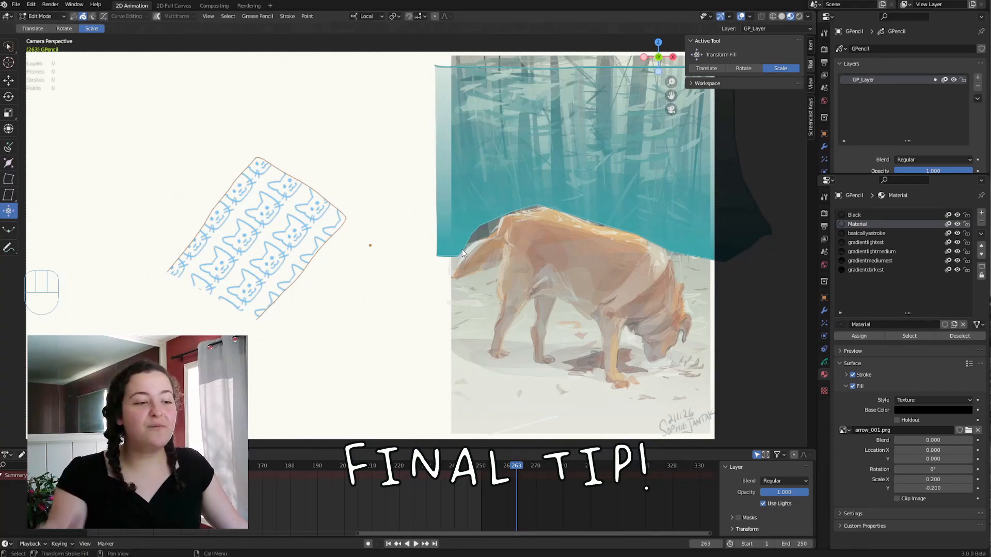
# Review the material list down to gradientdarkest and open the stroke settings of the basicallyastroke material.
pyautogui.press('Down')
pyautogui.press('Down')
pyautogui.press('Down')
pyautogui.press('Down')
pyautogui.press('Down')
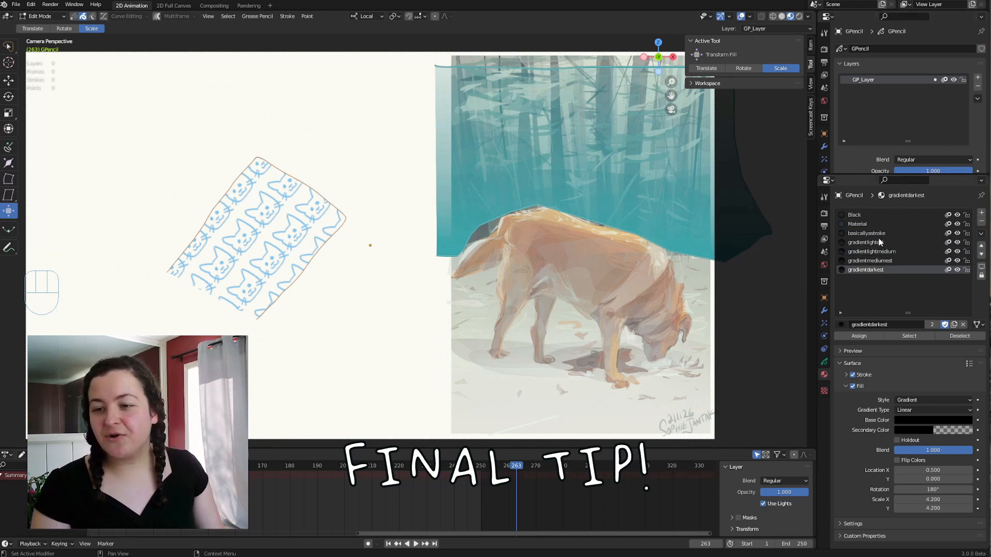
pyautogui.click(878, 234)
pyautogui.click(843, 372)
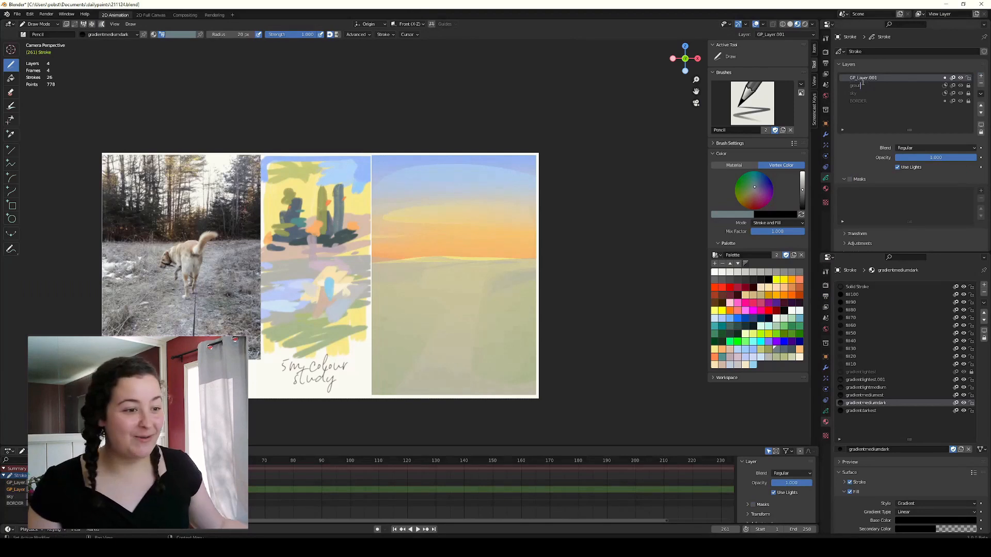
# In the landscape file, enable masks on the GP_Layer.001 layer and add BORDER as its mask.
pyautogui.hotkey('ctrl', 'z')
pyautogui.moveTo(391, 262)
pyautogui.mouseDown()
pyautogui.moveTo(419, 244)
pyautogui.moveTo(379, 238)
pyautogui.moveTo(407, 241)
pyautogui.moveTo(400, 247)
pyautogui.mouseUp()
pyautogui.click(850, 179)
pyautogui.click(980, 191)
pyautogui.click(955, 200)
# Paint dark, ragged foliage strokes above the horizon near the landscape's left edge and save the file.
pyautogui.click(791, 349)
pyautogui.moveTo(407, 230); pyautogui.dragTo(413, 233)
pyautogui.moveTo(422, 237); pyautogui.dragTo(404, 252)
pyautogui.moveTo(407, 210); pyautogui.dragTo(408, 248)
pyautogui.moveTo(431, 250)
pyautogui.mouseDown()
pyautogui.moveTo(402, 257)
pyautogui.moveTo(424, 228)
pyautogui.mouseUp()
pyautogui.moveTo(416, 237); pyautogui.dragTo(434, 241)
pyautogui.moveTo(416, 239); pyautogui.dragTo(430, 248)
pyautogui.hotkey('ctrl', 'z')
pyautogui.hotkey('ctrl', 's')
# Paint a tall thin dark trunk rising from the foliage and a small cluster of branches beside it.
pyautogui.click(768, 350)
pyautogui.moveTo(407, 166); pyautogui.dragTo(407, 225)
pyautogui.moveTo(436, 163); pyautogui.dragTo(436, 217)
pyautogui.hotkey('ctrl', 'z')
pyautogui.moveTo(432, 201); pyautogui.dragTo(437, 185)
pyautogui.moveTo(423, 180); pyautogui.dragTo(451, 182)
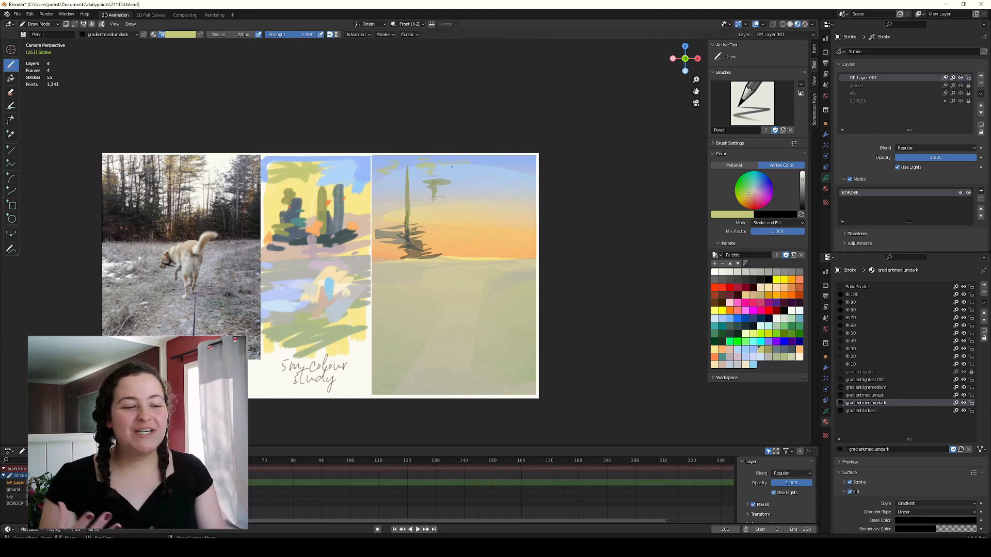
# Add small light-orange accent dabs along the top of the landscape's sky.
pyautogui.click(715, 357)
pyautogui.moveTo(415, 165); pyautogui.dragTo(420, 166)
pyautogui.hotkey('ctrl', 'z')
pyautogui.click(799, 357)
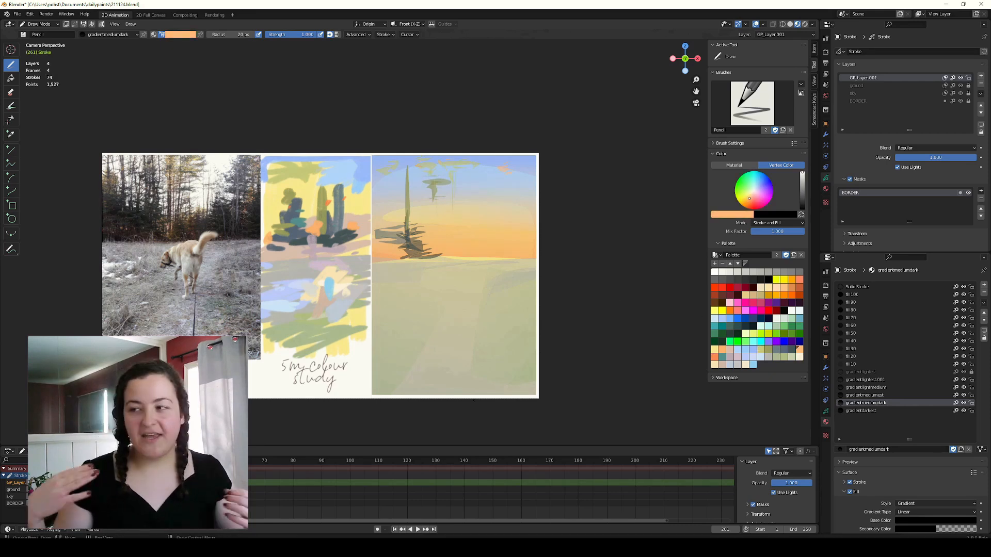
# Paint a second thin dark trunk with short horizontal branches, further right in the landscape's sky.
pyautogui.click(768, 349)
pyautogui.moveTo(455, 166); pyautogui.dragTo(456, 235)
pyautogui.moveTo(460, 189)
pyautogui.mouseDown()
pyautogui.moveTo(461, 225)
pyautogui.moveTo(476, 179)
pyautogui.mouseUp()
pyautogui.moveTo(449, 195); pyautogui.dragTo(481, 195)
# Thicken the dark foliage at the landscape's left edge with more diagonal strokes above the horizon.
pyautogui.click(792, 350)
pyautogui.moveTo(406, 238); pyautogui.dragTo(378, 258)
pyautogui.hotkey('ctrl', 'z')
pyautogui.hotkey('ctrl', 'z')
pyautogui.moveTo(376, 235)
pyautogui.mouseDown()
pyautogui.moveTo(375, 264)
pyautogui.moveTo(400, 255)
pyautogui.mouseUp()
pyautogui.moveTo(375, 257); pyautogui.dragTo(405, 246)
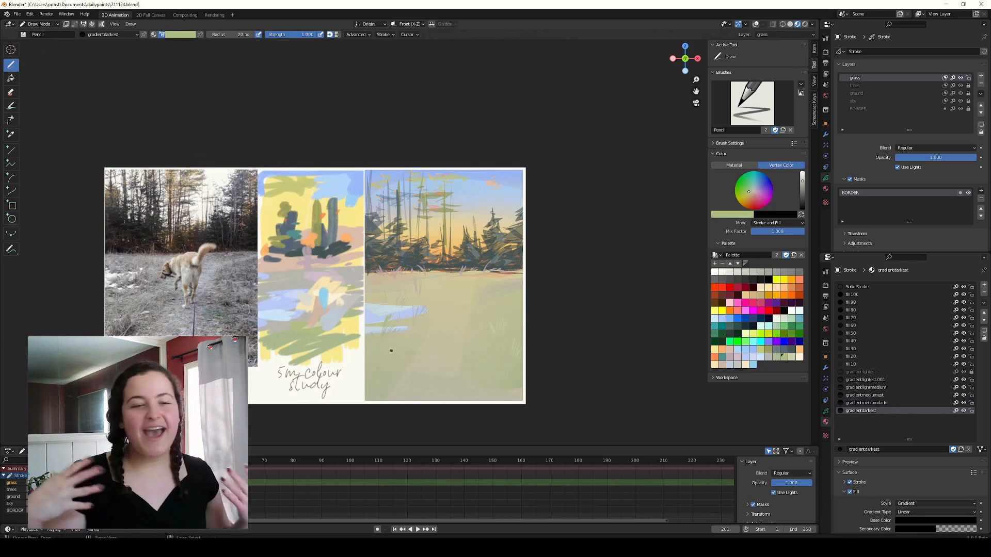
# Paint a thin upright grass stroke over the left snow patch in the landscape's foreground, using a pale muted palette colour.
pyautogui.click(791, 357)
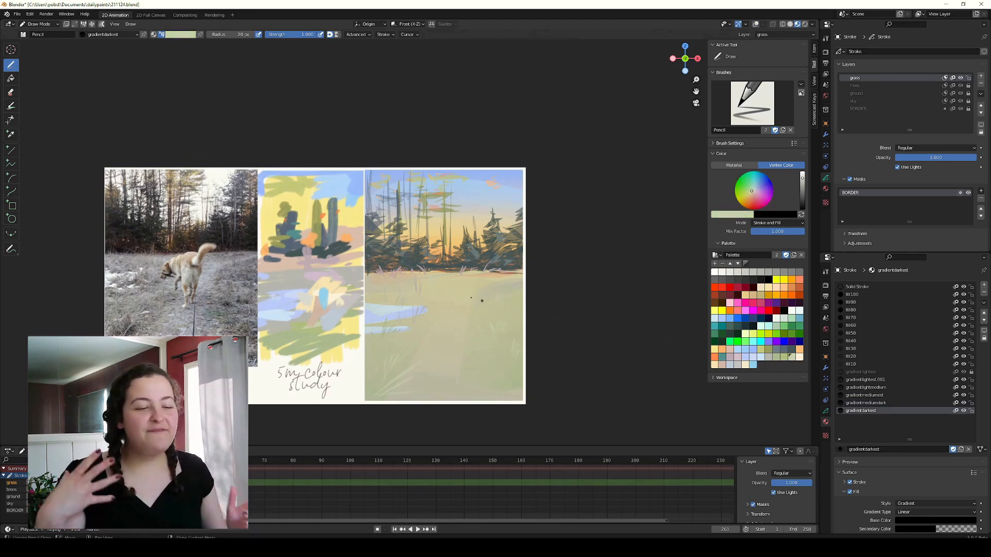
pyautogui.click(766, 356)
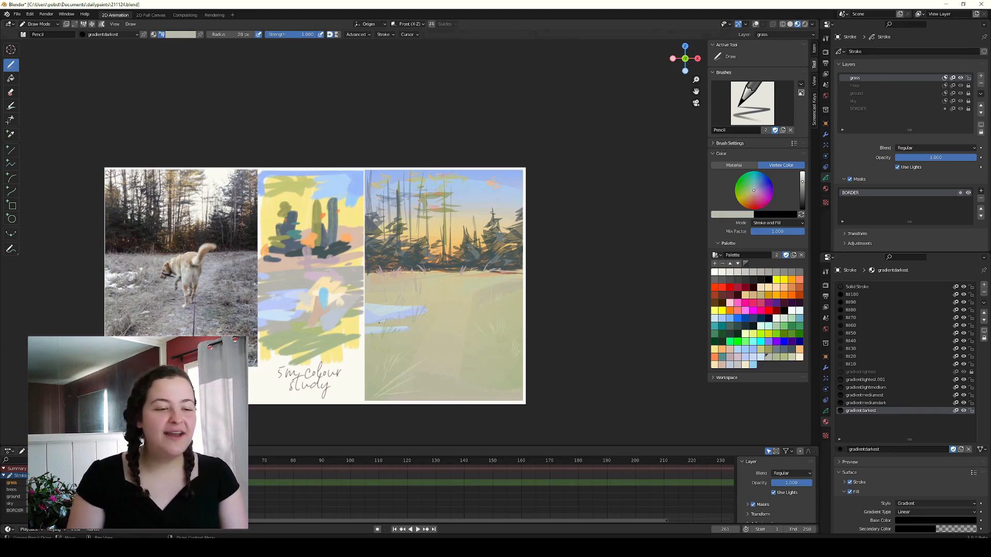
pyautogui.click(761, 357)
pyautogui.moveTo(391, 337)
pyautogui.mouseDown()
pyautogui.moveTo(407, 336)
pyautogui.moveTo(352, 310)
pyautogui.moveTo(421, 301)
pyautogui.moveTo(389, 309)
pyautogui.mouseUp()
# Use the gradientlightmedium material to paint small cream and pale highlights on the dog's head and muzzle.
pyautogui.click(754, 190)
pyautogui.click(866, 388)
pyautogui.click(753, 189)
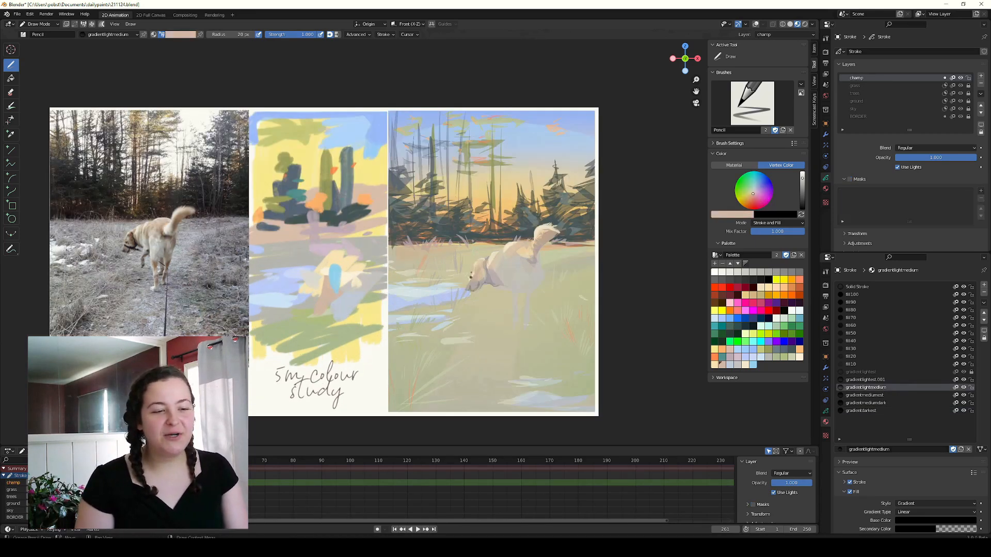
pyautogui.click(799, 357)
pyautogui.moveTo(473, 280); pyautogui.dragTo(472, 269)
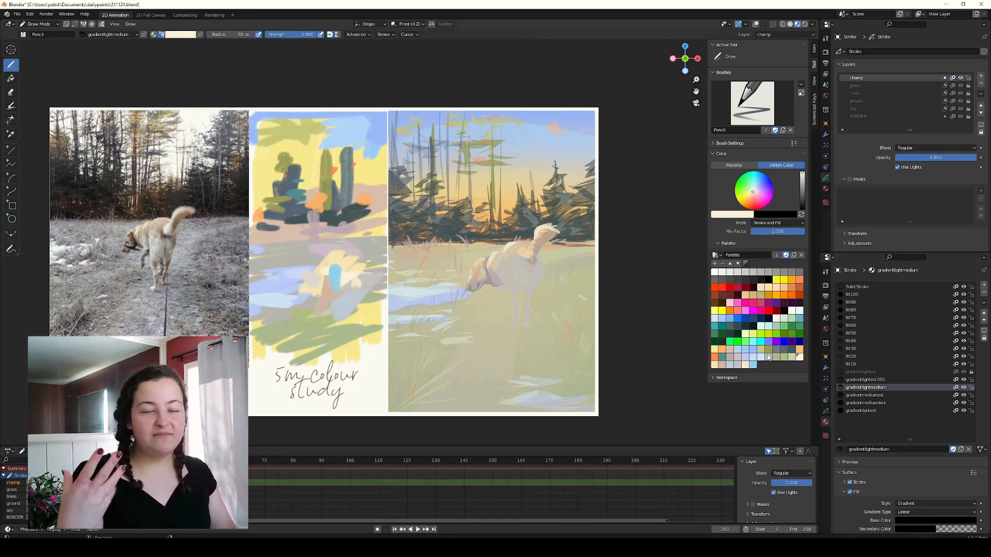
pyautogui.click(754, 364)
pyautogui.click(472, 284)
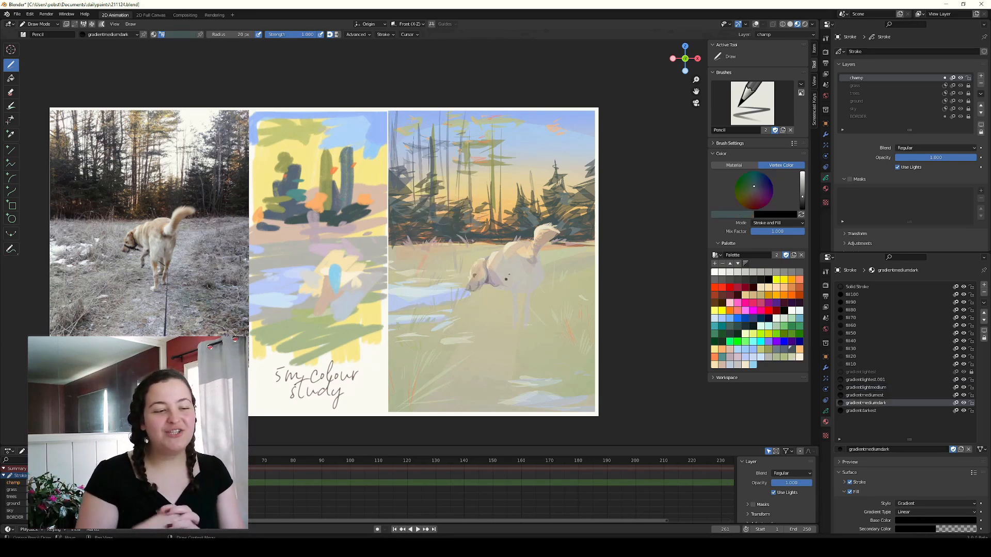
# Switch to the gradientmediumest material and shade the dog's head and neck with muted peach strokes.
pyautogui.press('u')
pyautogui.click(487, 289)
pyautogui.click(722, 365)
pyautogui.press('u')
pyautogui.click(491, 273)
pyautogui.press('u')
pyautogui.click(491, 277)
pyautogui.moveTo(474, 266); pyautogui.dragTo(482, 259)
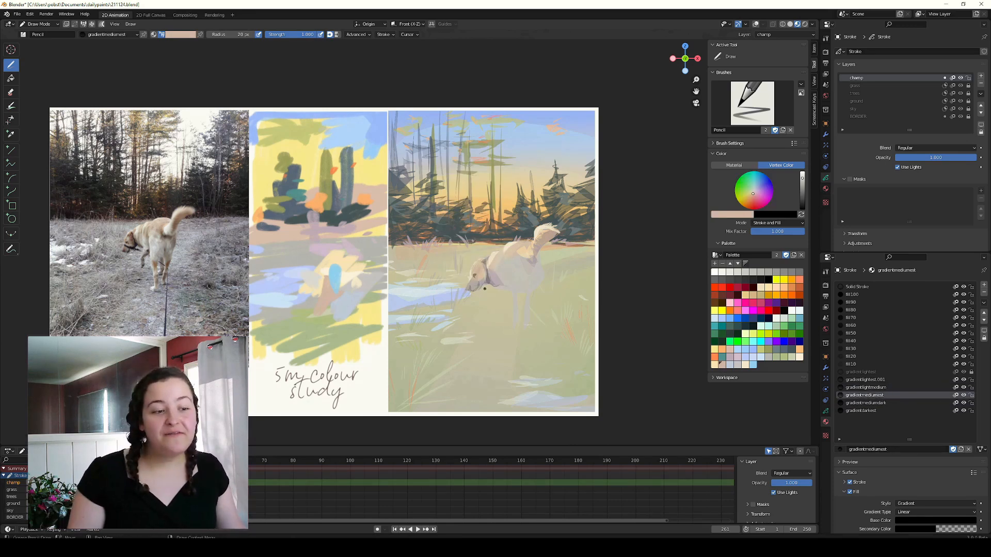
# Choose a dark blue-grey palette colour and paint a short stroke down the side of the dog's head.
pyautogui.click(750, 361)
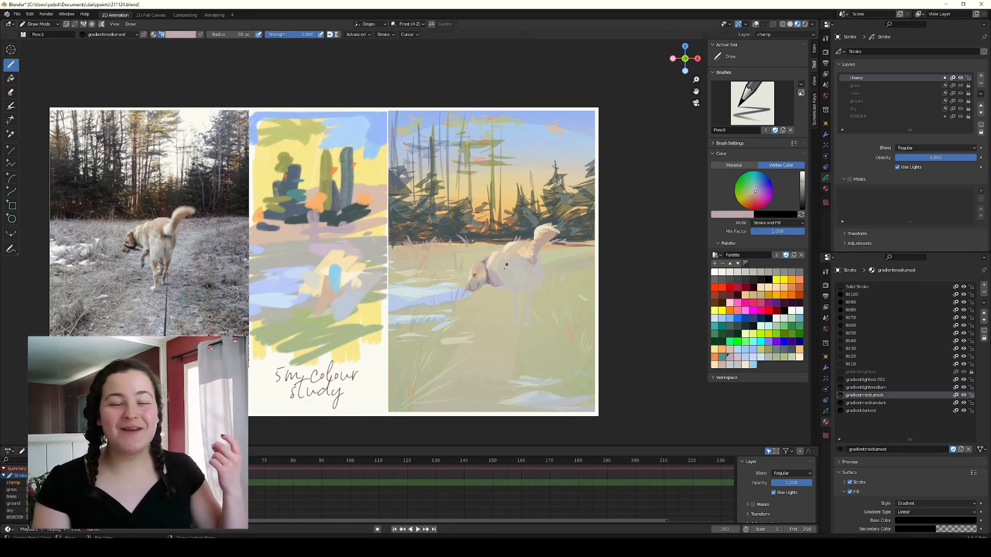
pyautogui.click(724, 365)
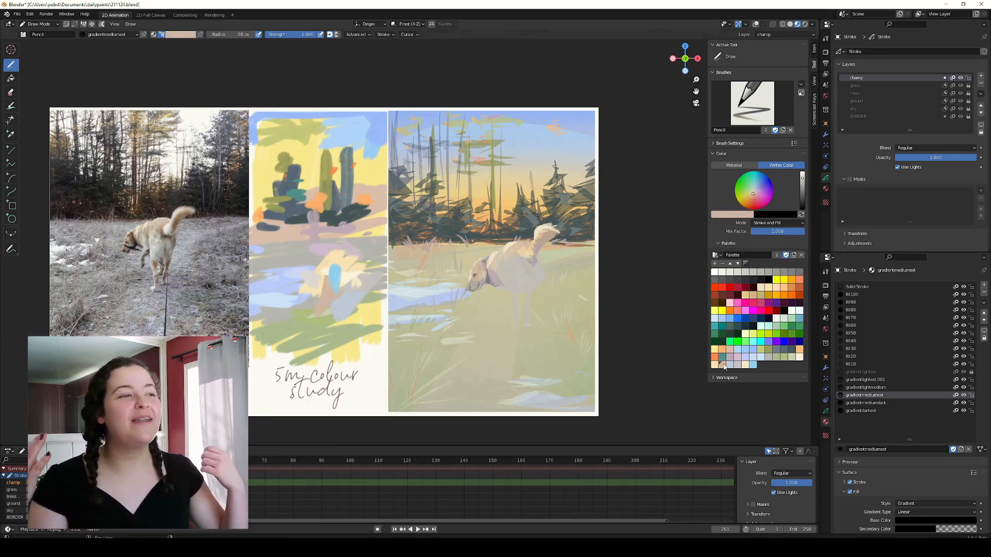
pyautogui.click(782, 351)
pyautogui.moveTo(476, 261); pyautogui.dragTo(482, 273)
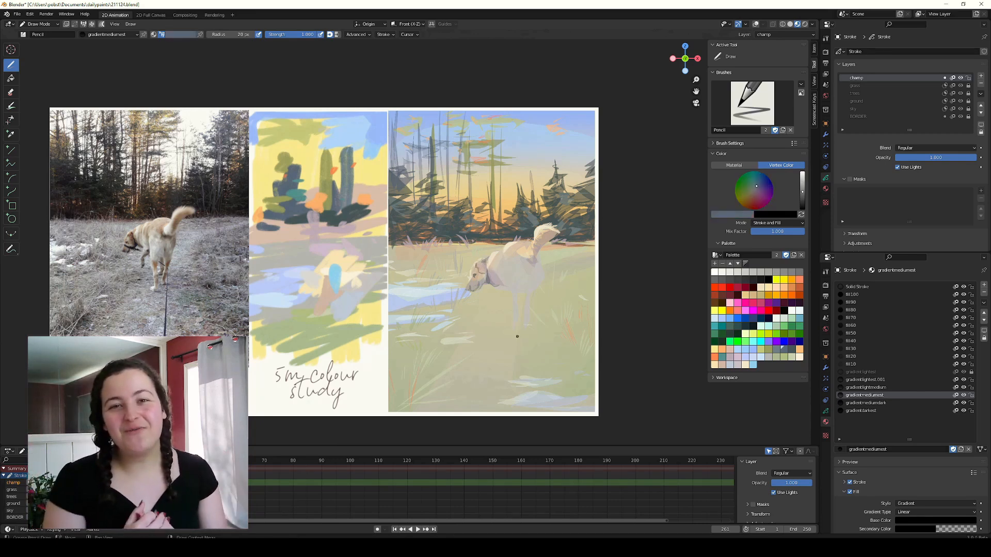